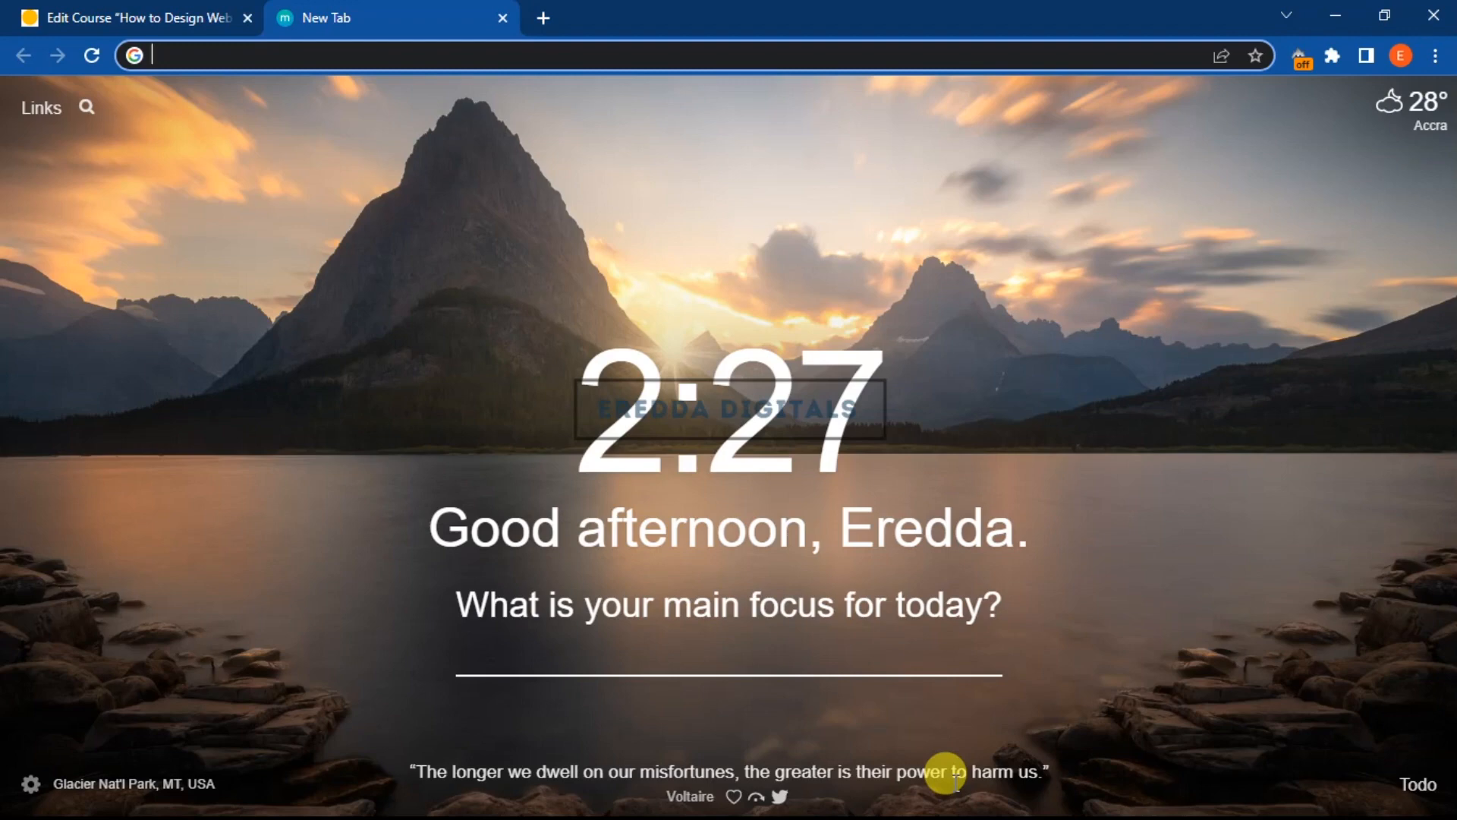
Open the Hestia Control Panel login page at host.eredda.xyz:2083
type("host")
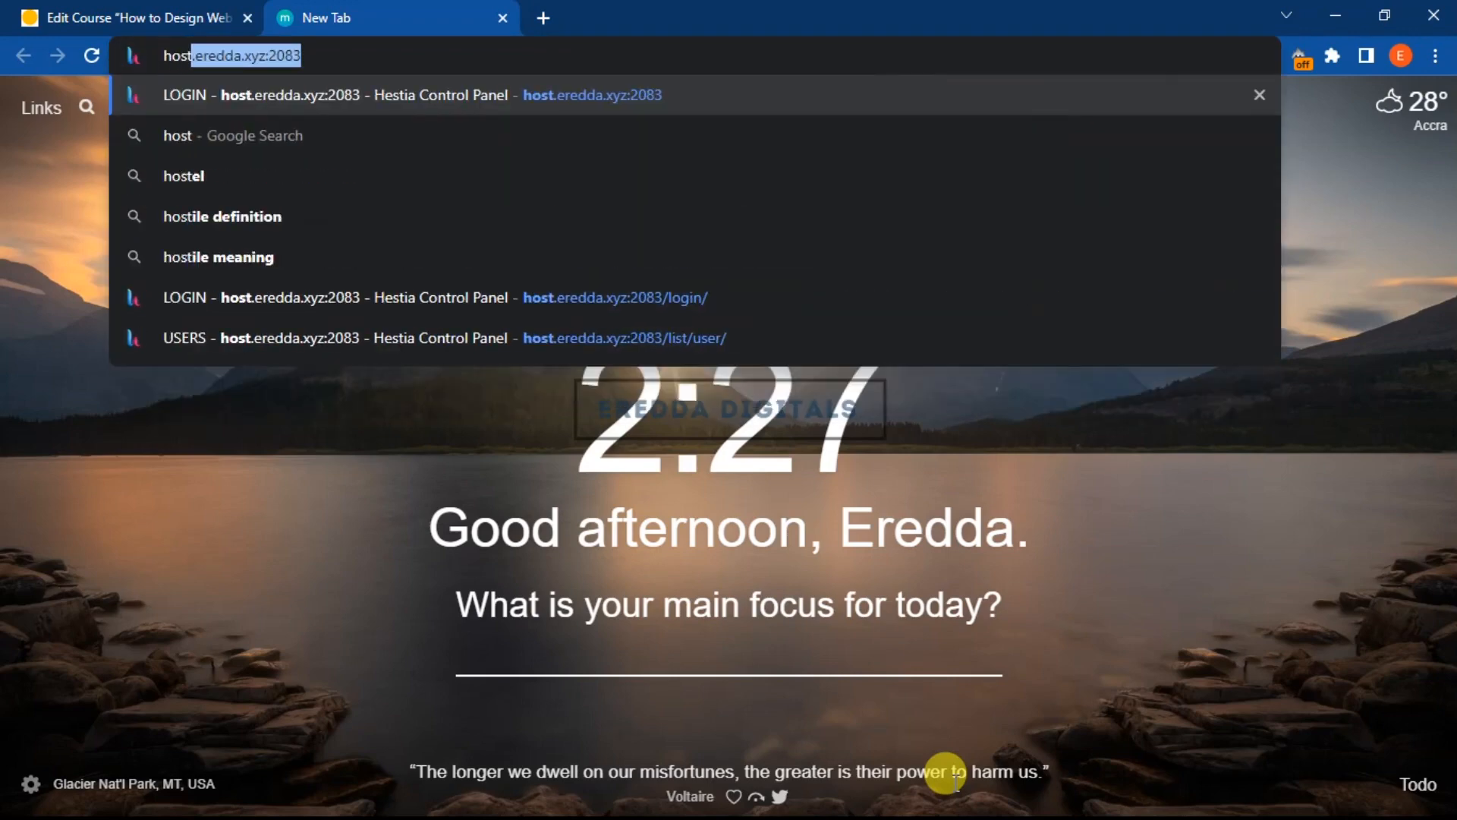
key("Right")
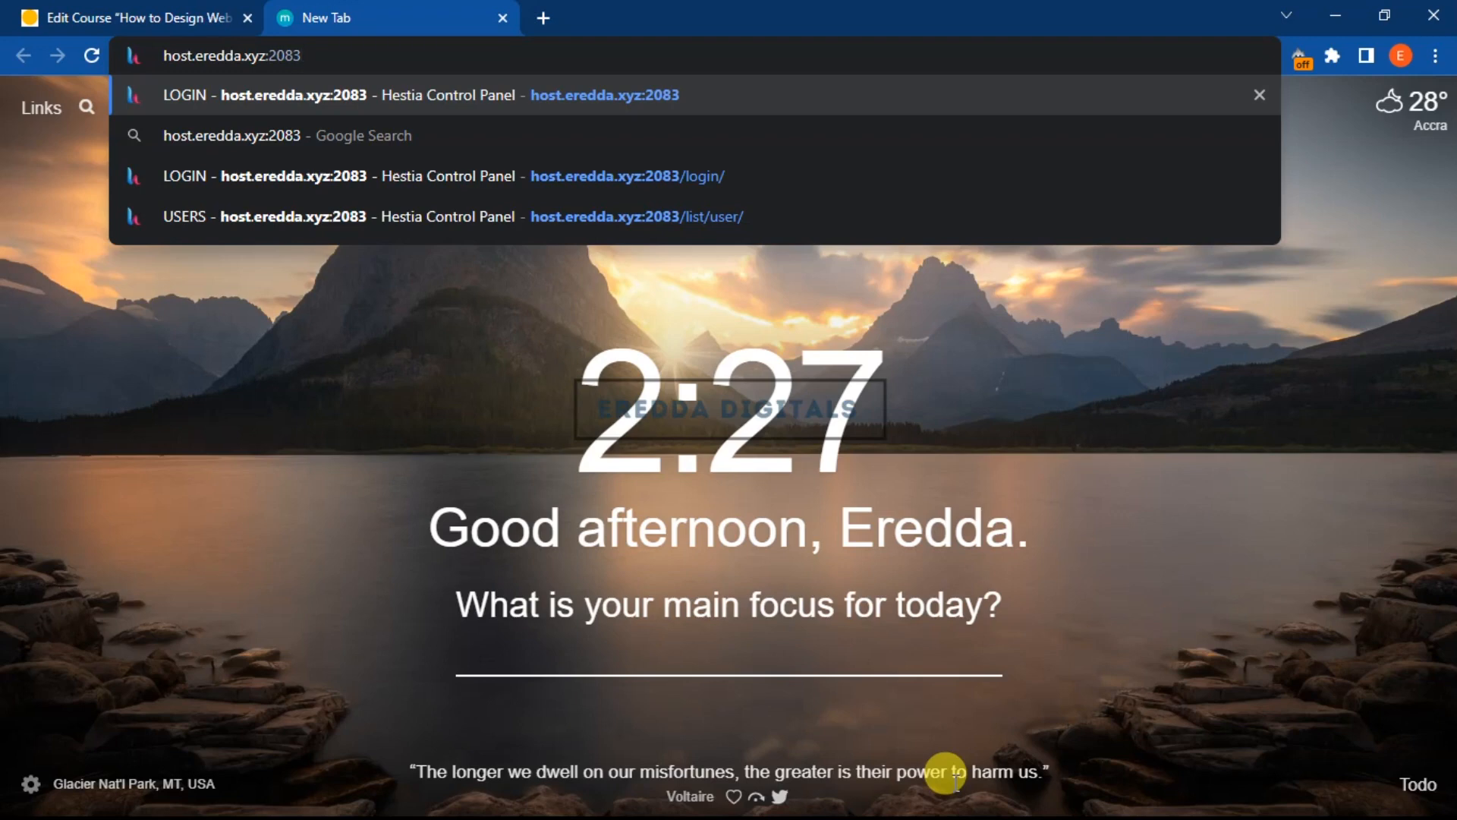
key("Return")
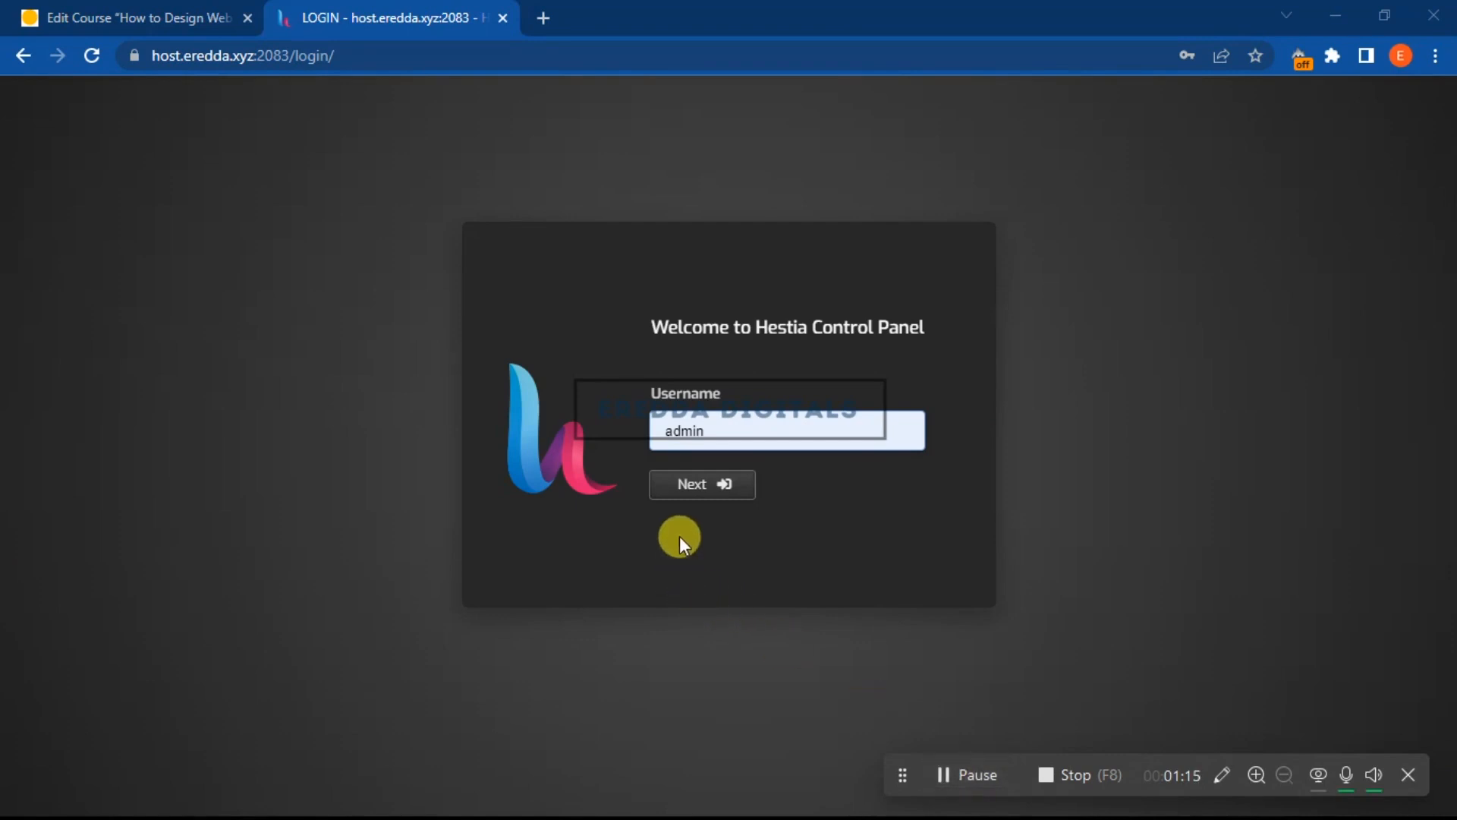
Log in to the control panel as admin, filling in the saved account password
left_click(689, 497)
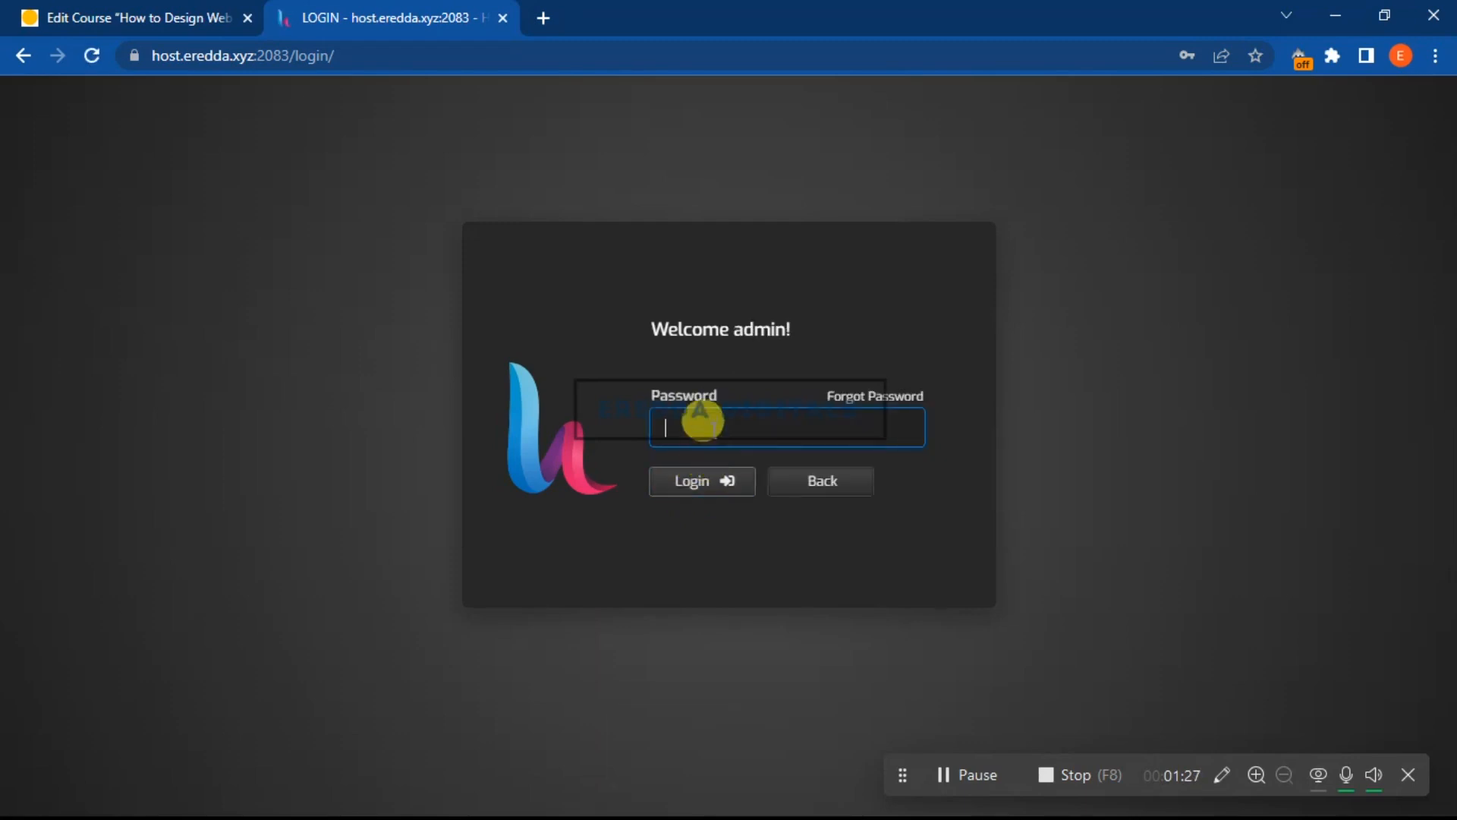
left_click(699, 413)
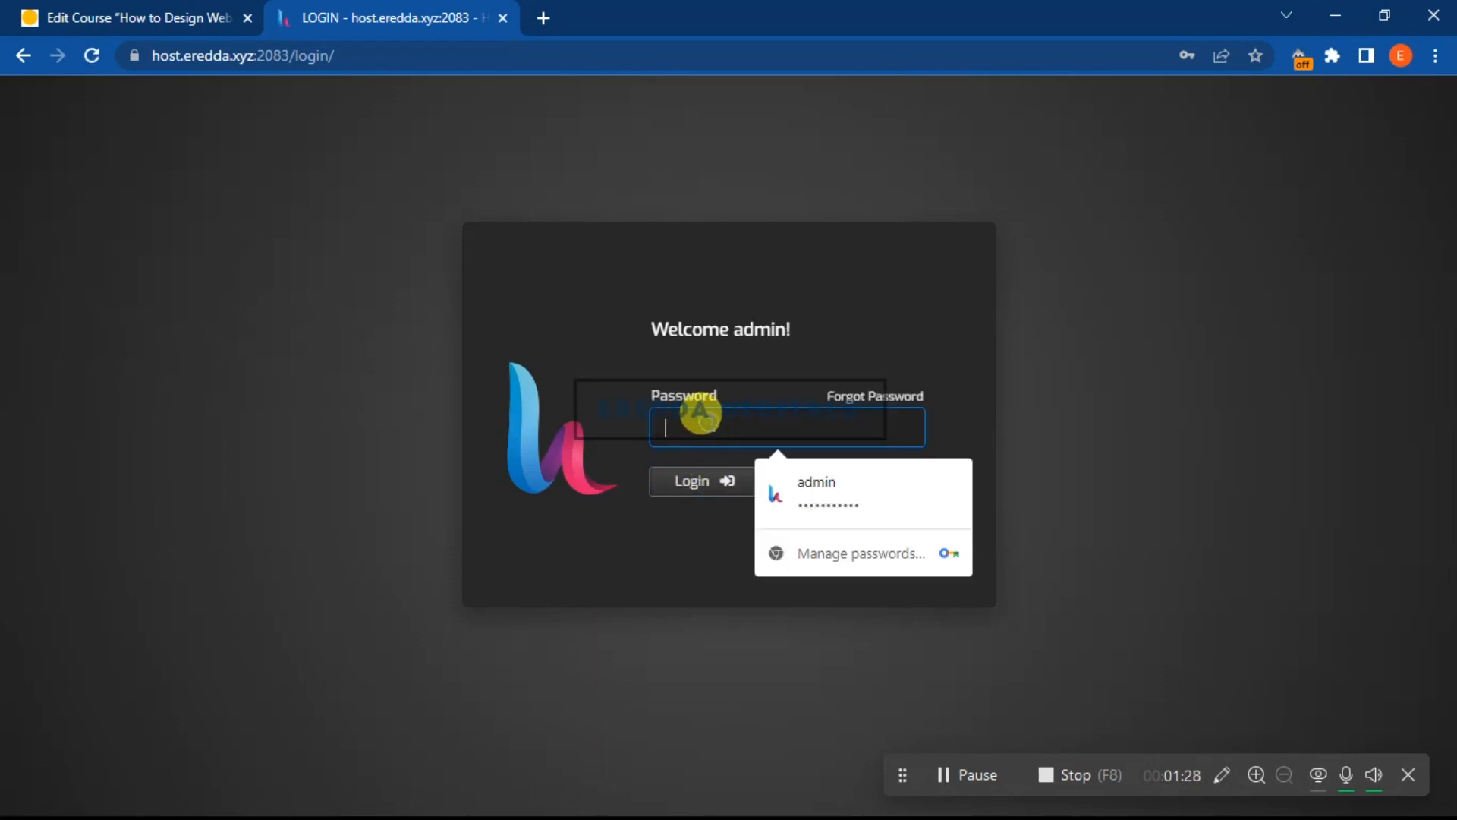
left_click(826, 510)
left_click(710, 492)
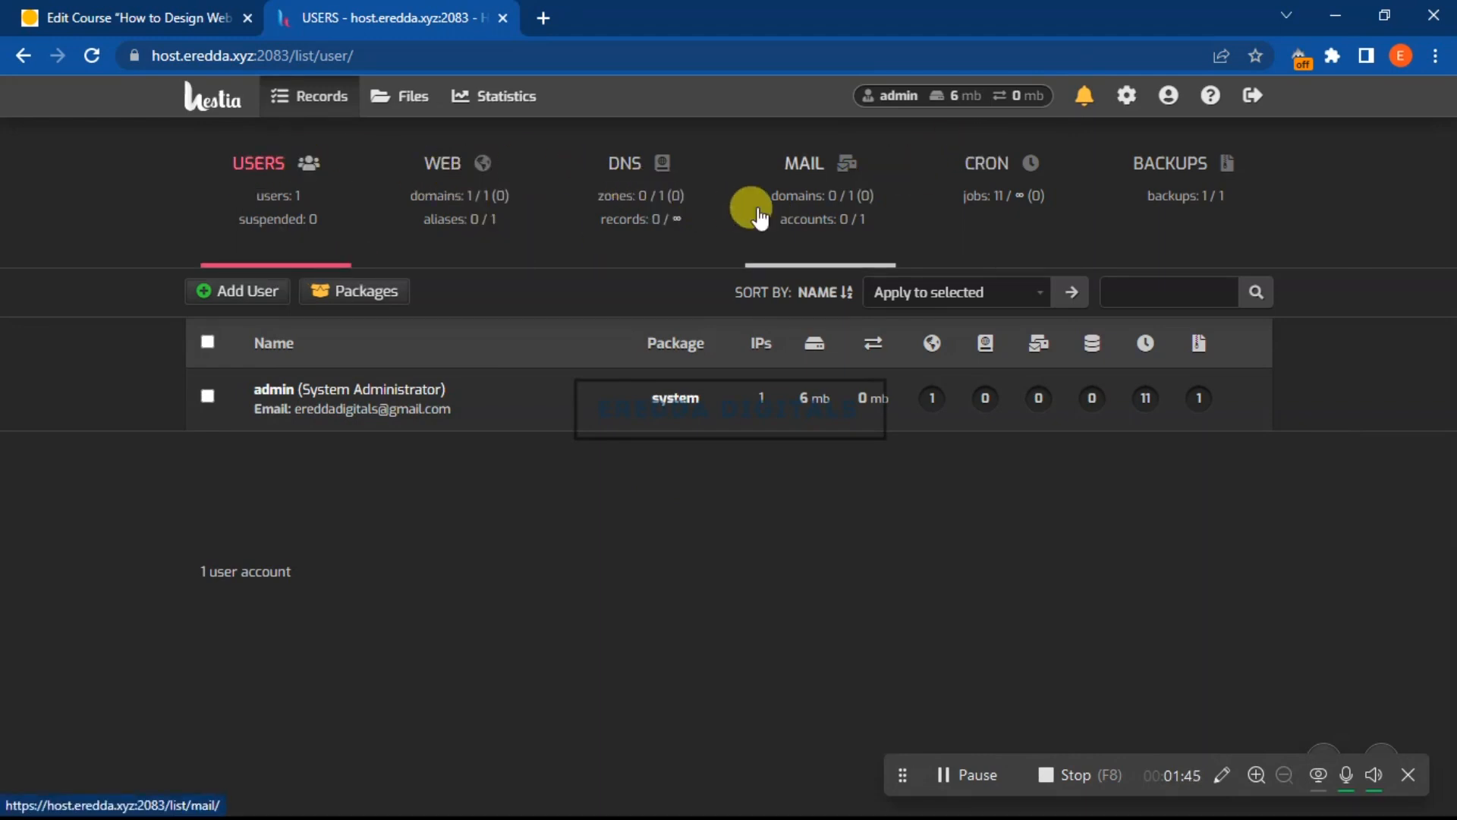
View the backups and statistics pages, and return to the list of user accounts
left_click(1181, 199)
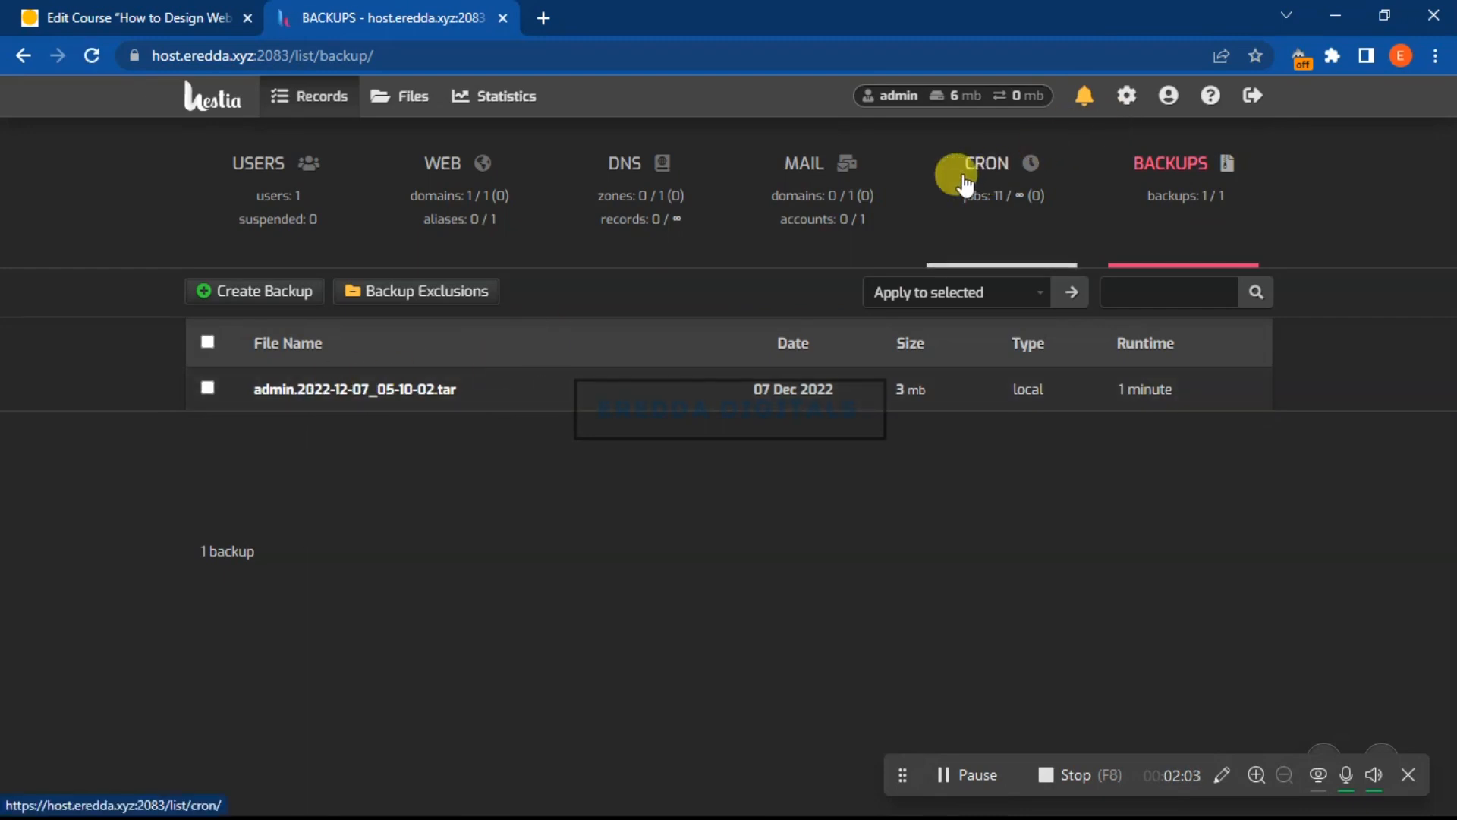
left_click(257, 182)
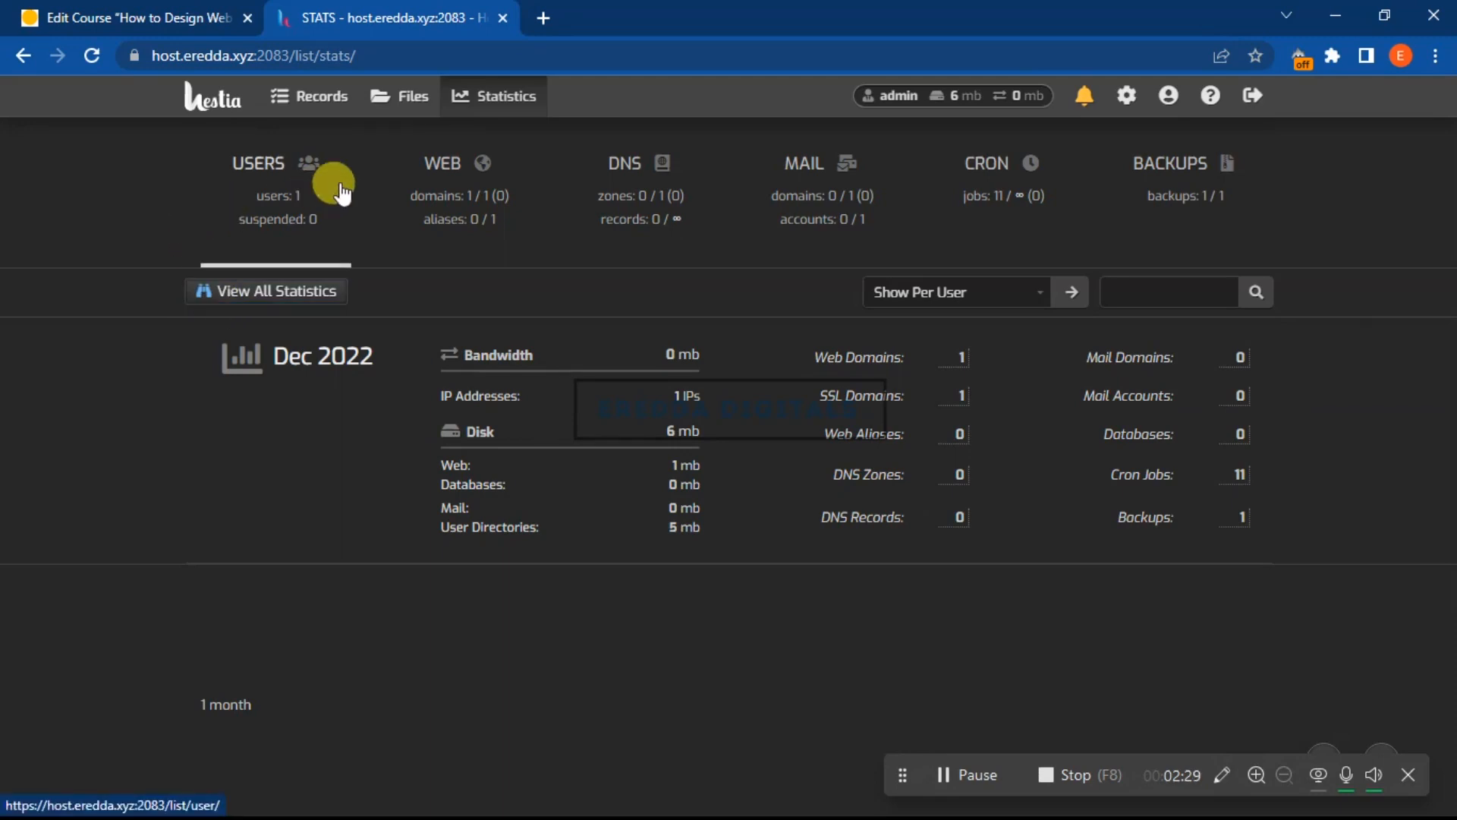
left_click(258, 180)
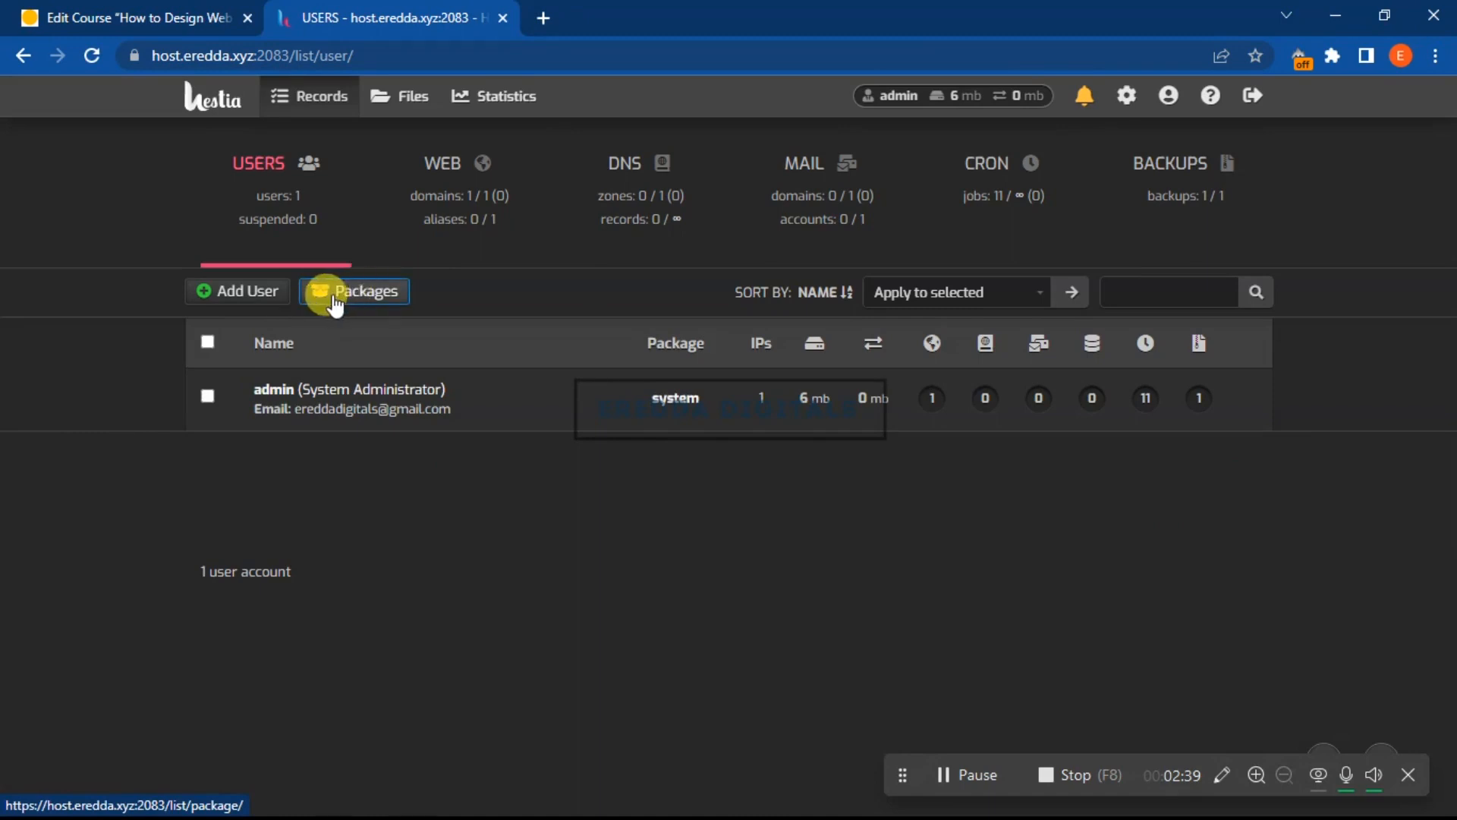
left_click(542, 18)
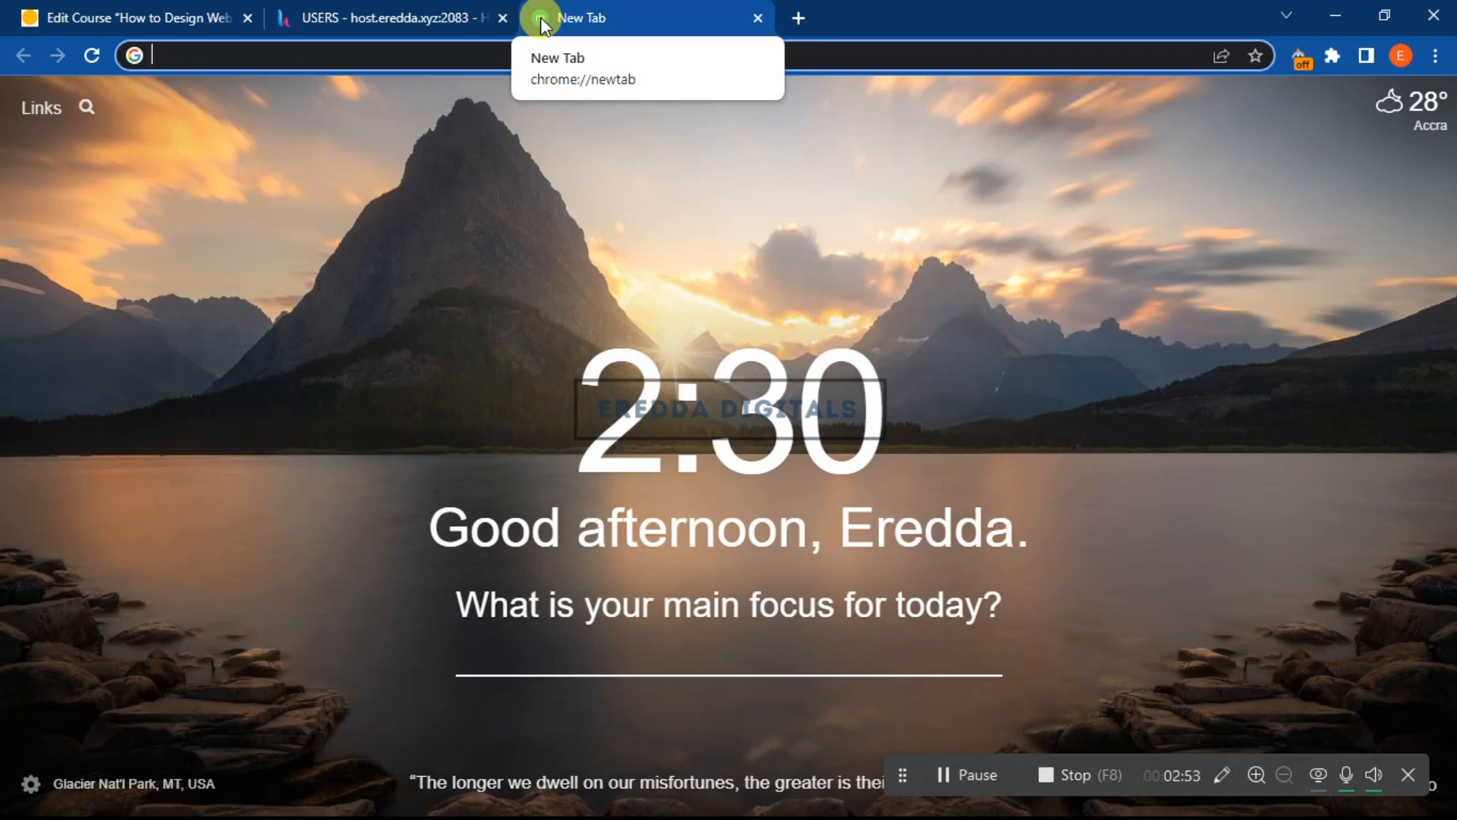
left_click(330, 17)
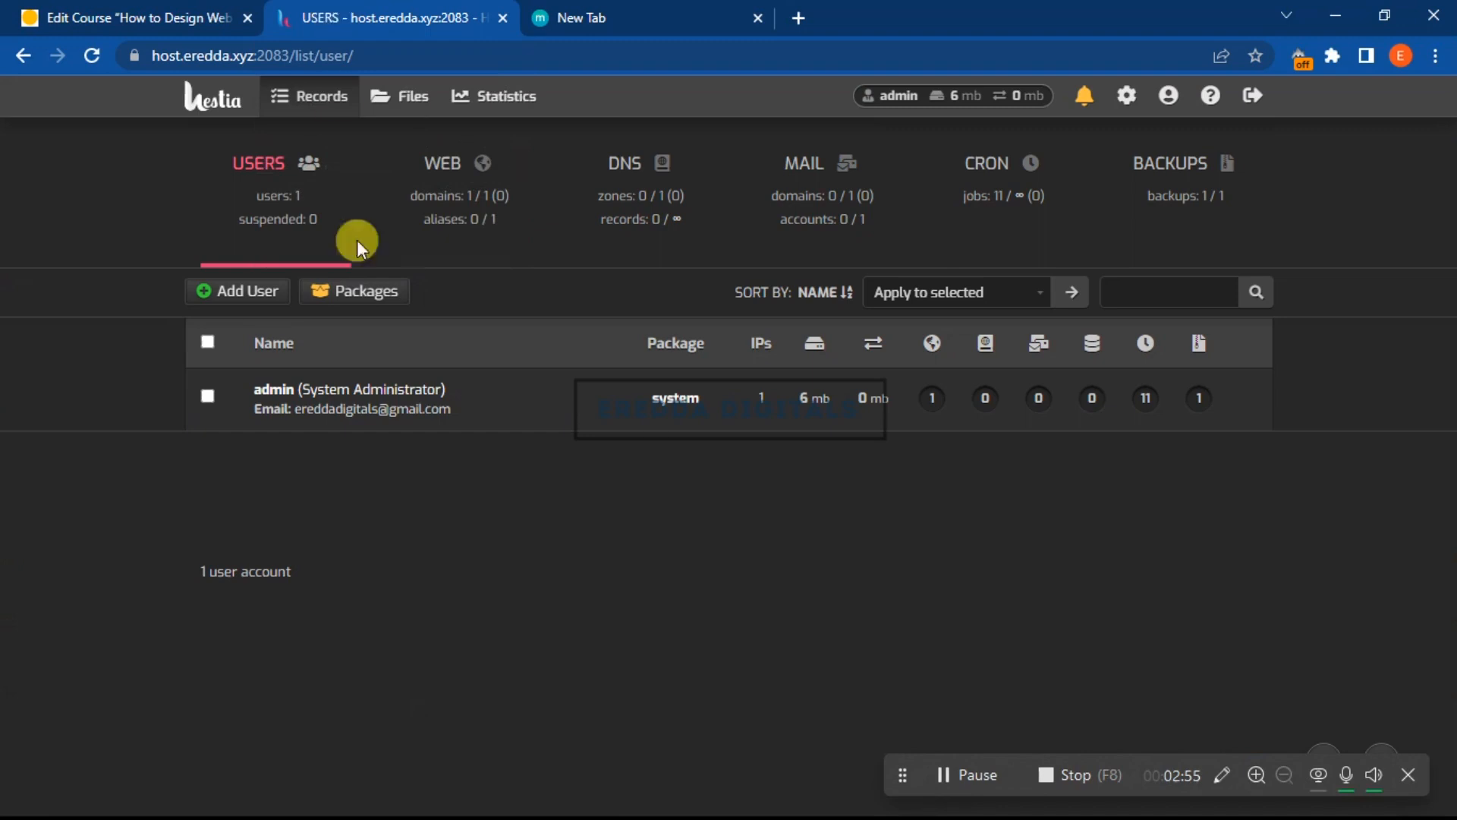
Open the hosting packages list from the user accounts page and start adding a new package
left_click(350, 302)
left_click(350, 305)
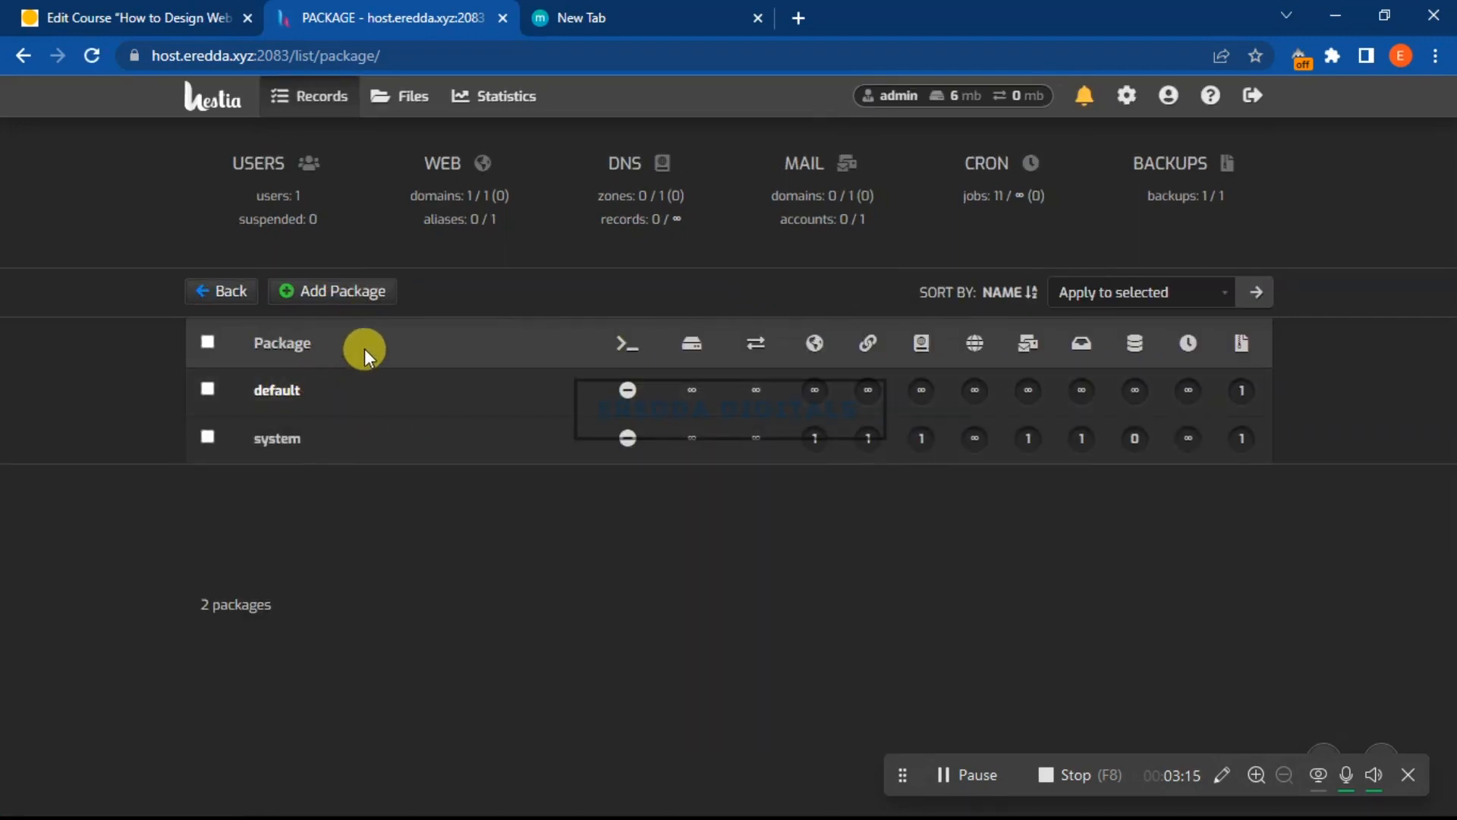
left_click(353, 300)
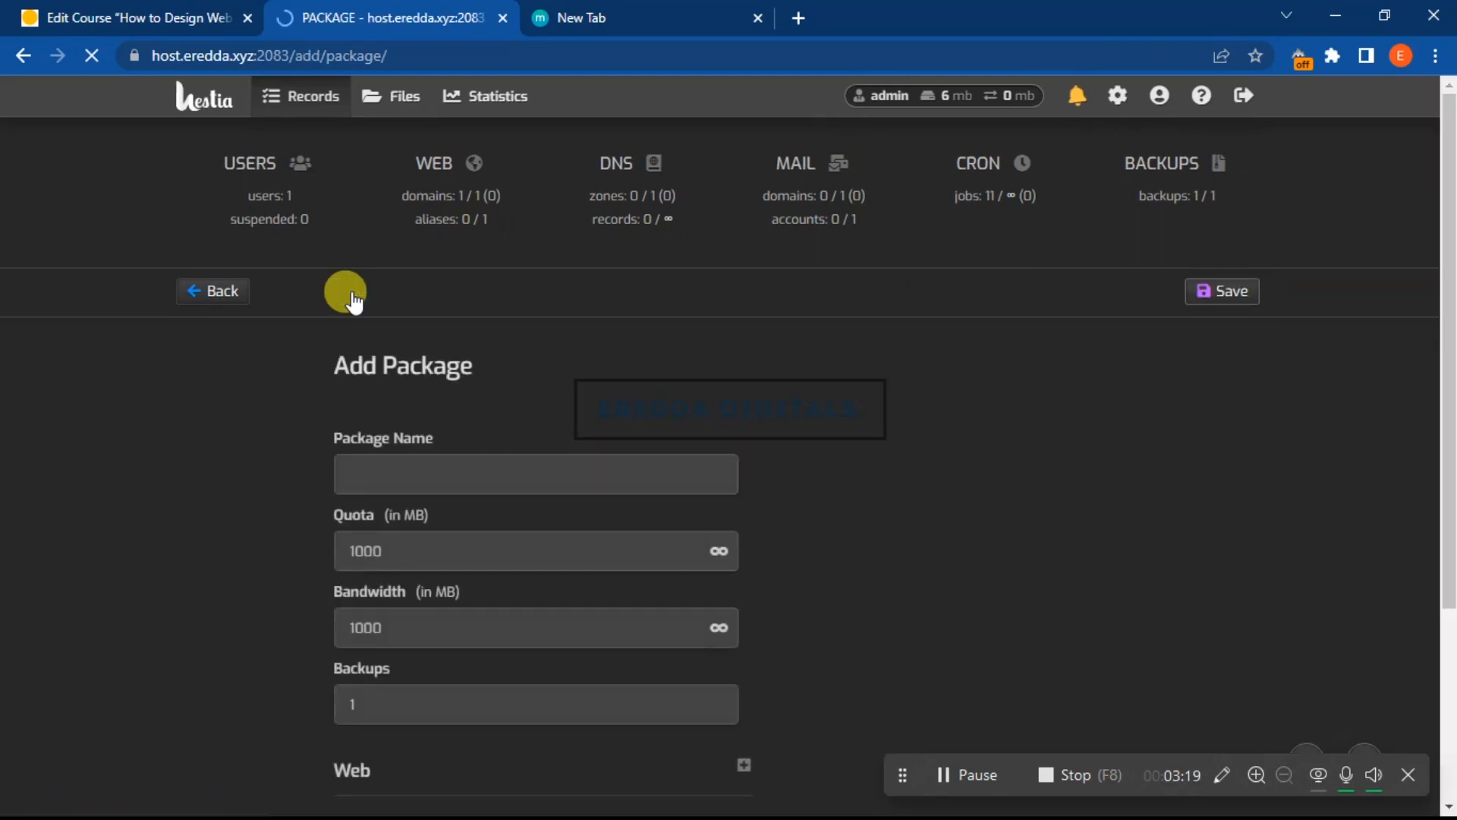
Name the new package Basic
left_click(454, 472)
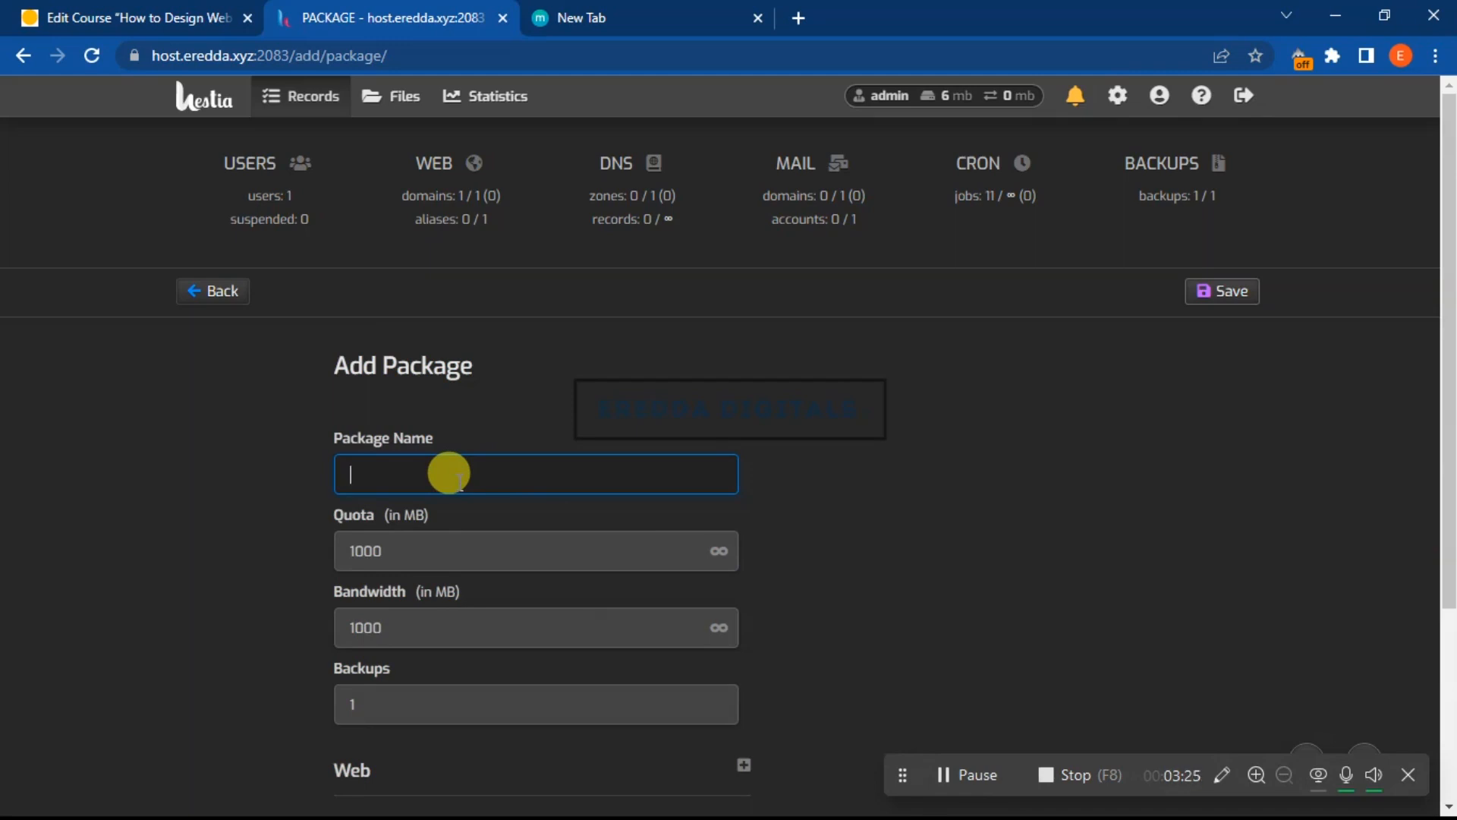
type("Startu")
key("BackSpace")
key("BackSpace")
key("BackSpace")
key("BackSpace")
key("BackSpace")
key("BackSpace")
type("Bas")
type("ic")
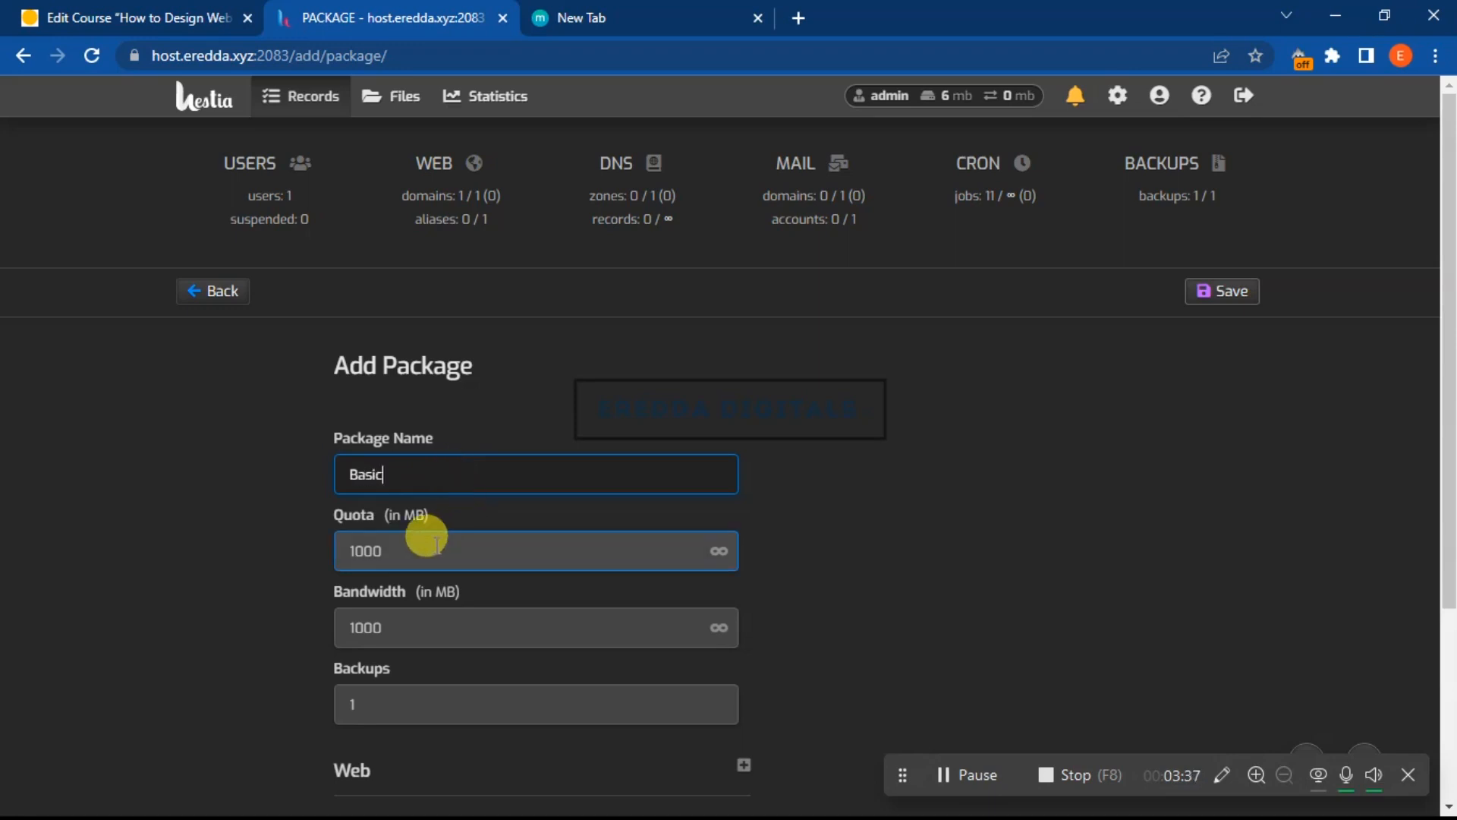
left_click(500, 551)
left_click(414, 548)
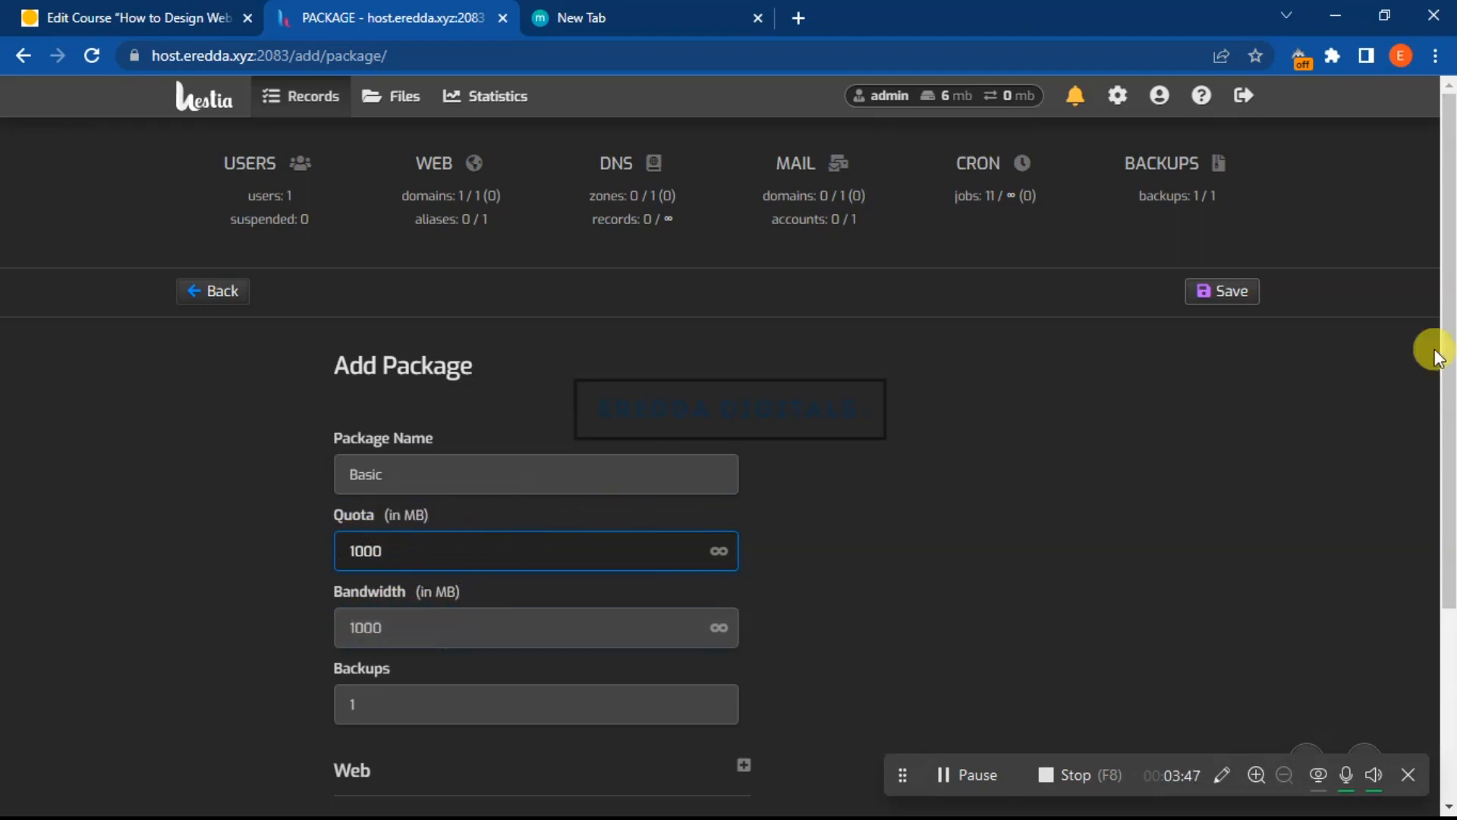
Expand the package's Web settings and set the web aliases per domain to 1
left_click_drag(1446, 303, 1447, 478)
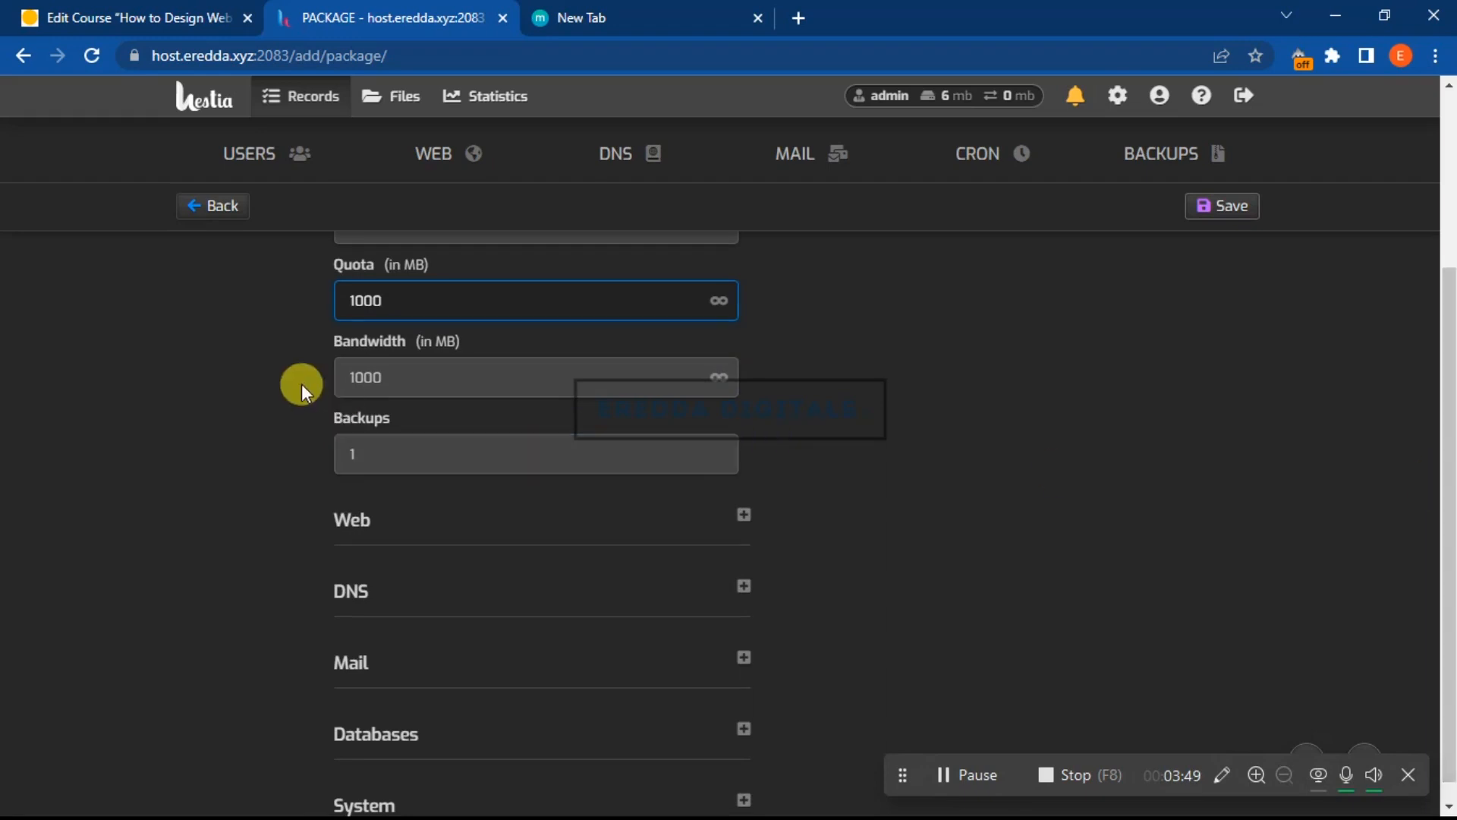
left_click(429, 534)
left_click(358, 604)
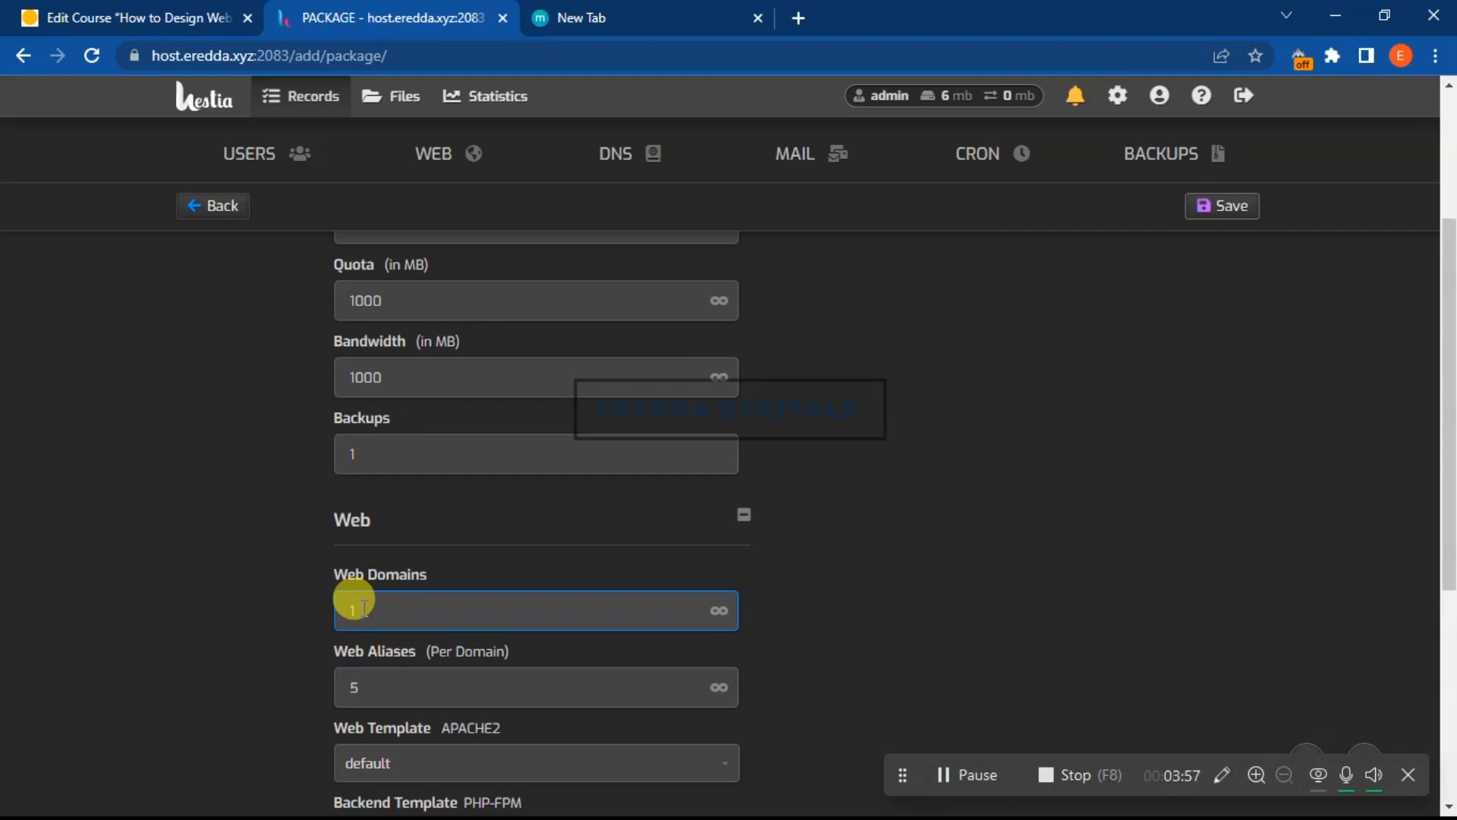
left_click(589, 544)
left_click_drag(1450, 422, 1450, 544)
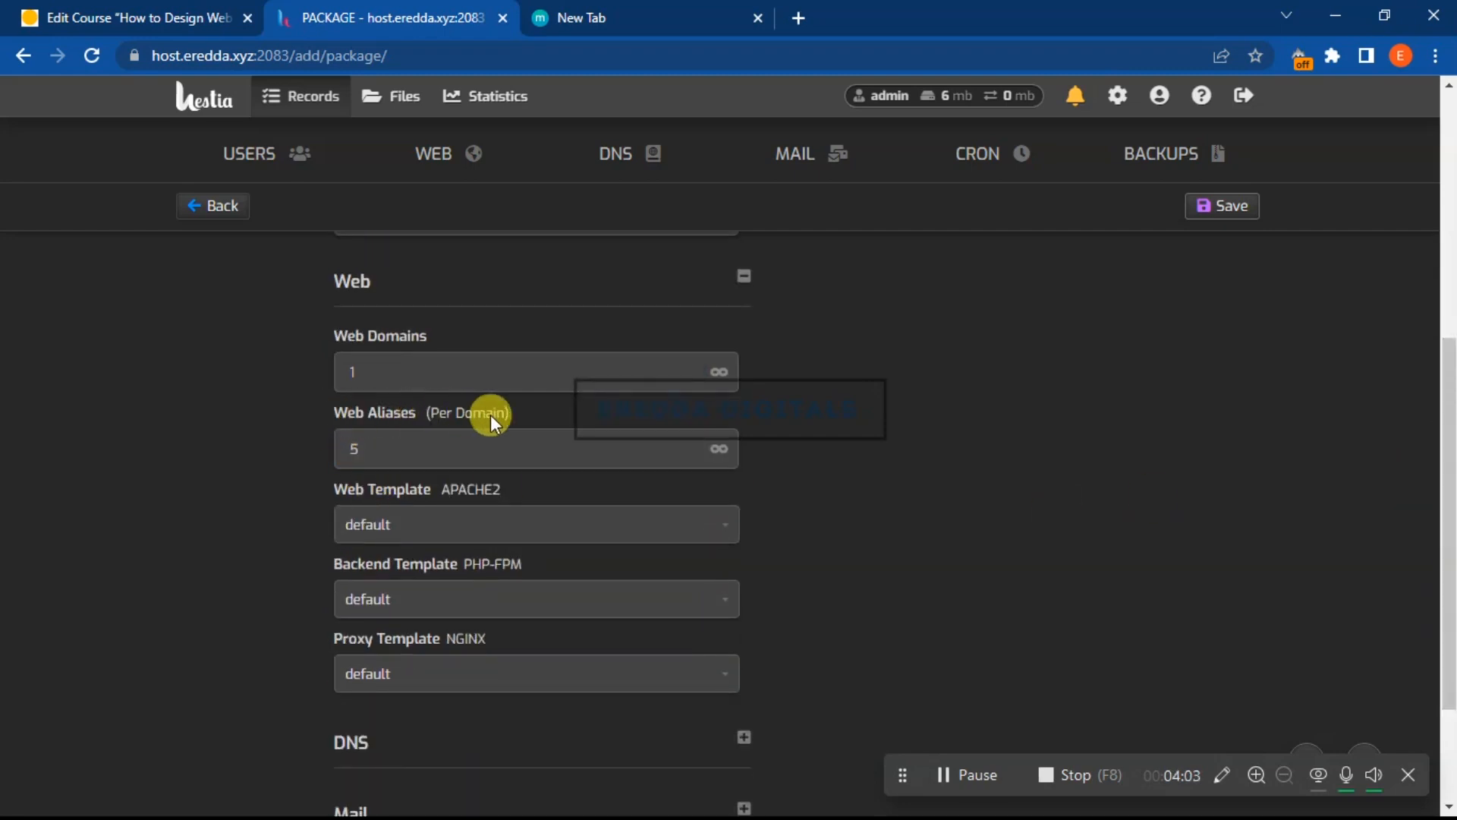
left_click(365, 377)
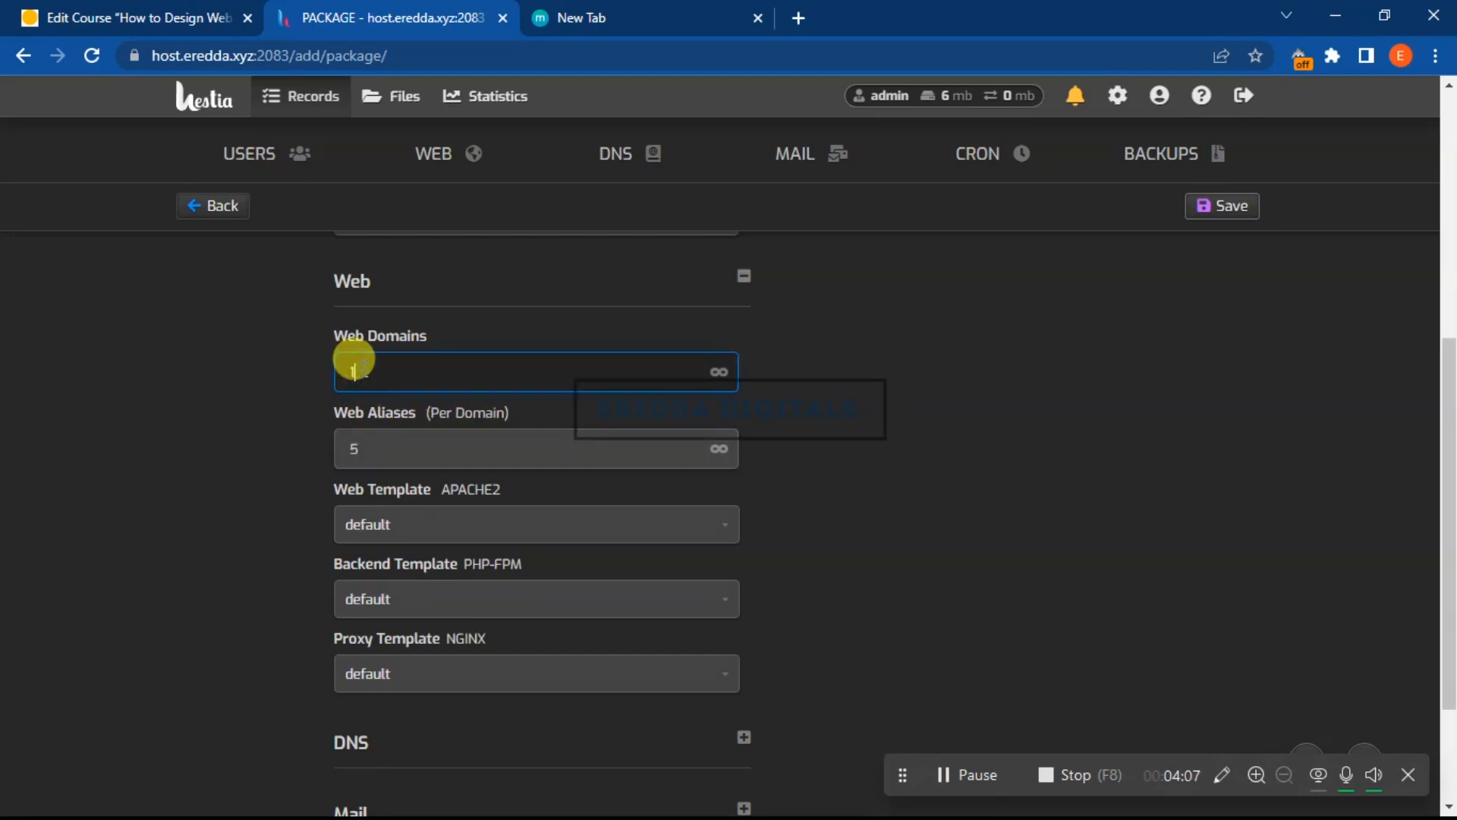
left_click(365, 440)
key("BackSpace")
type("1")
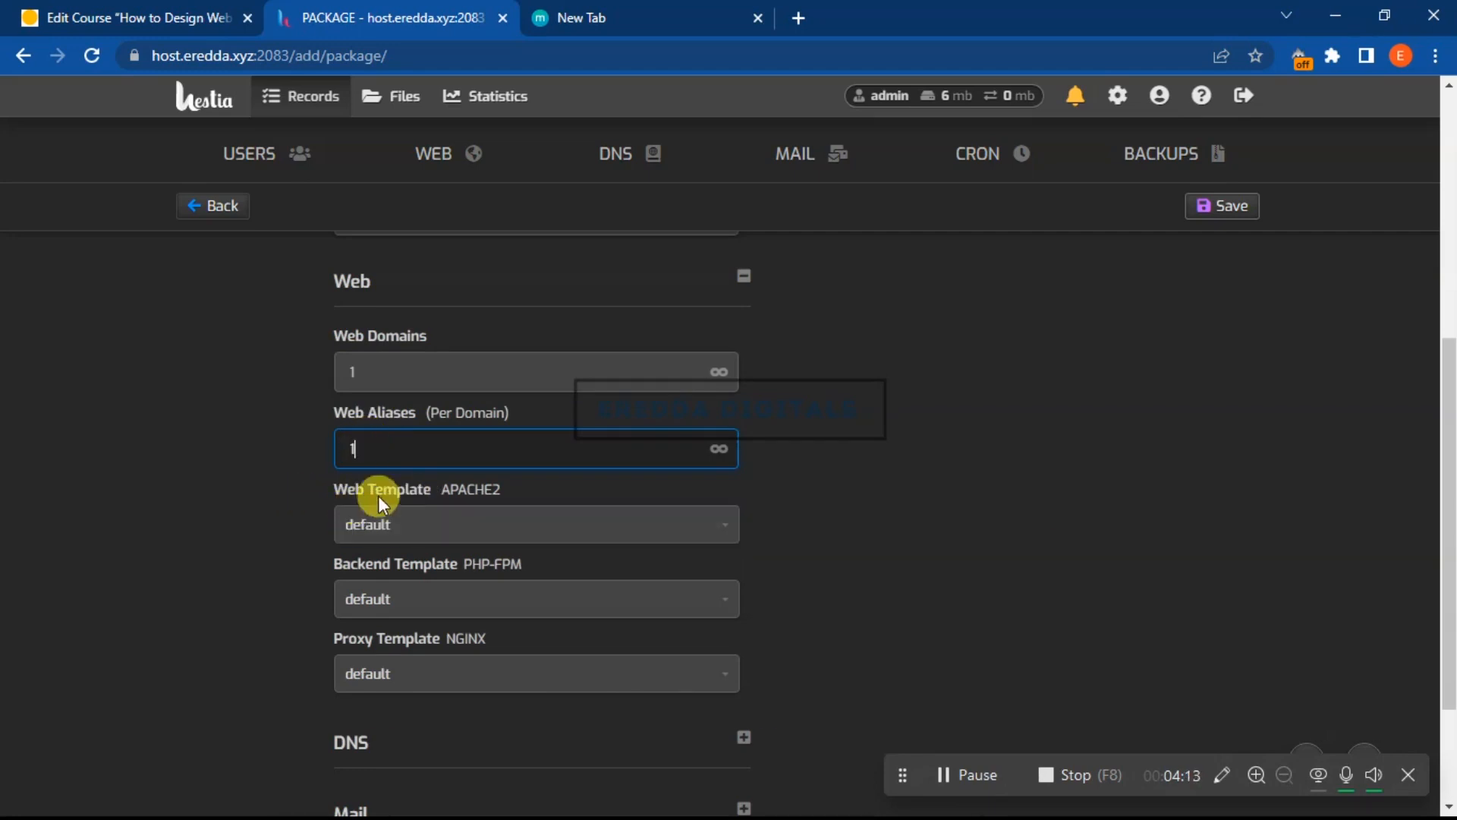
Check the available APACHE2 web templates and choose the default PHP-FPM backend template
left_click(416, 524)
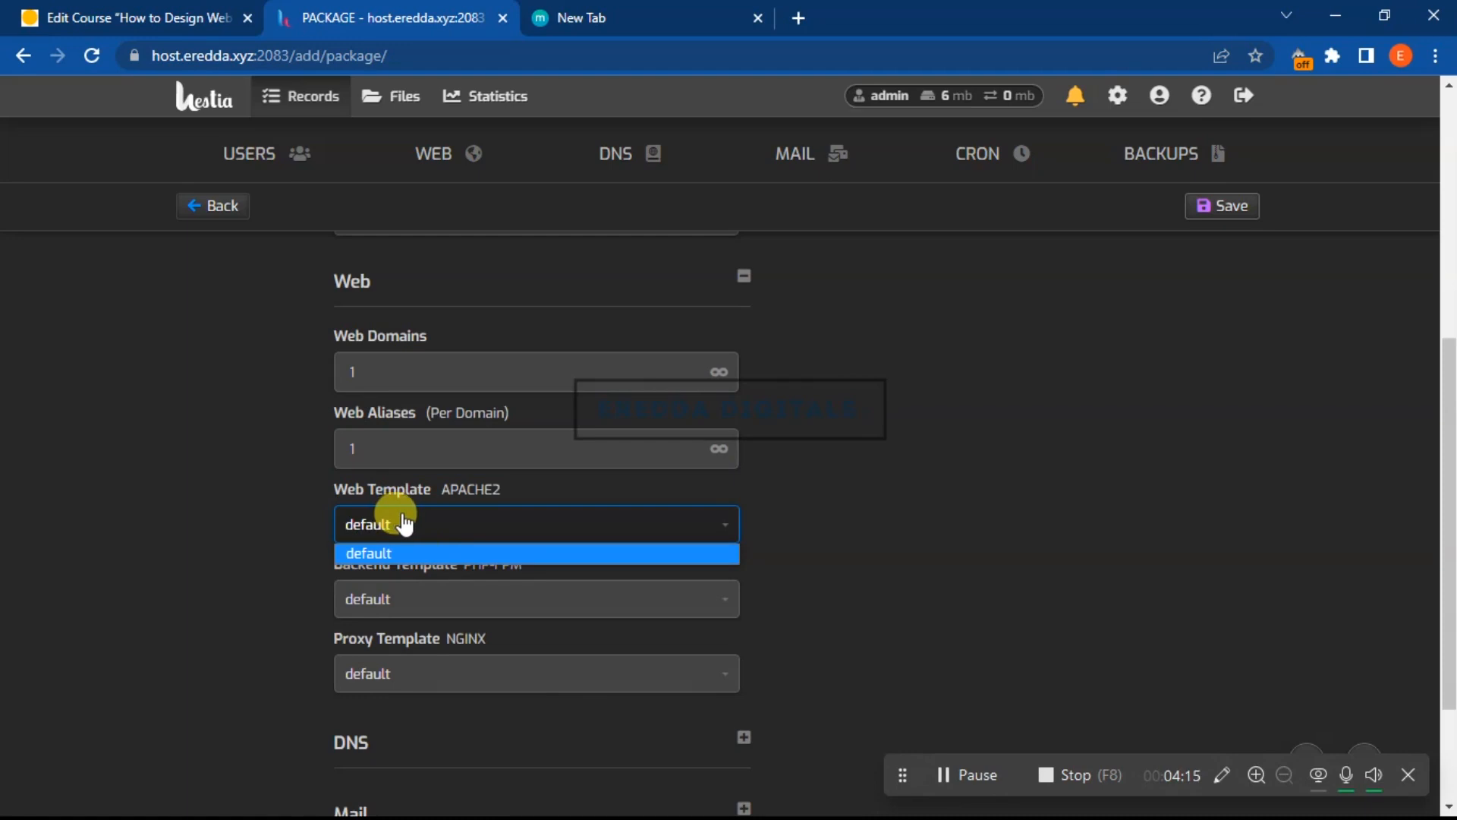
left_click(266, 514)
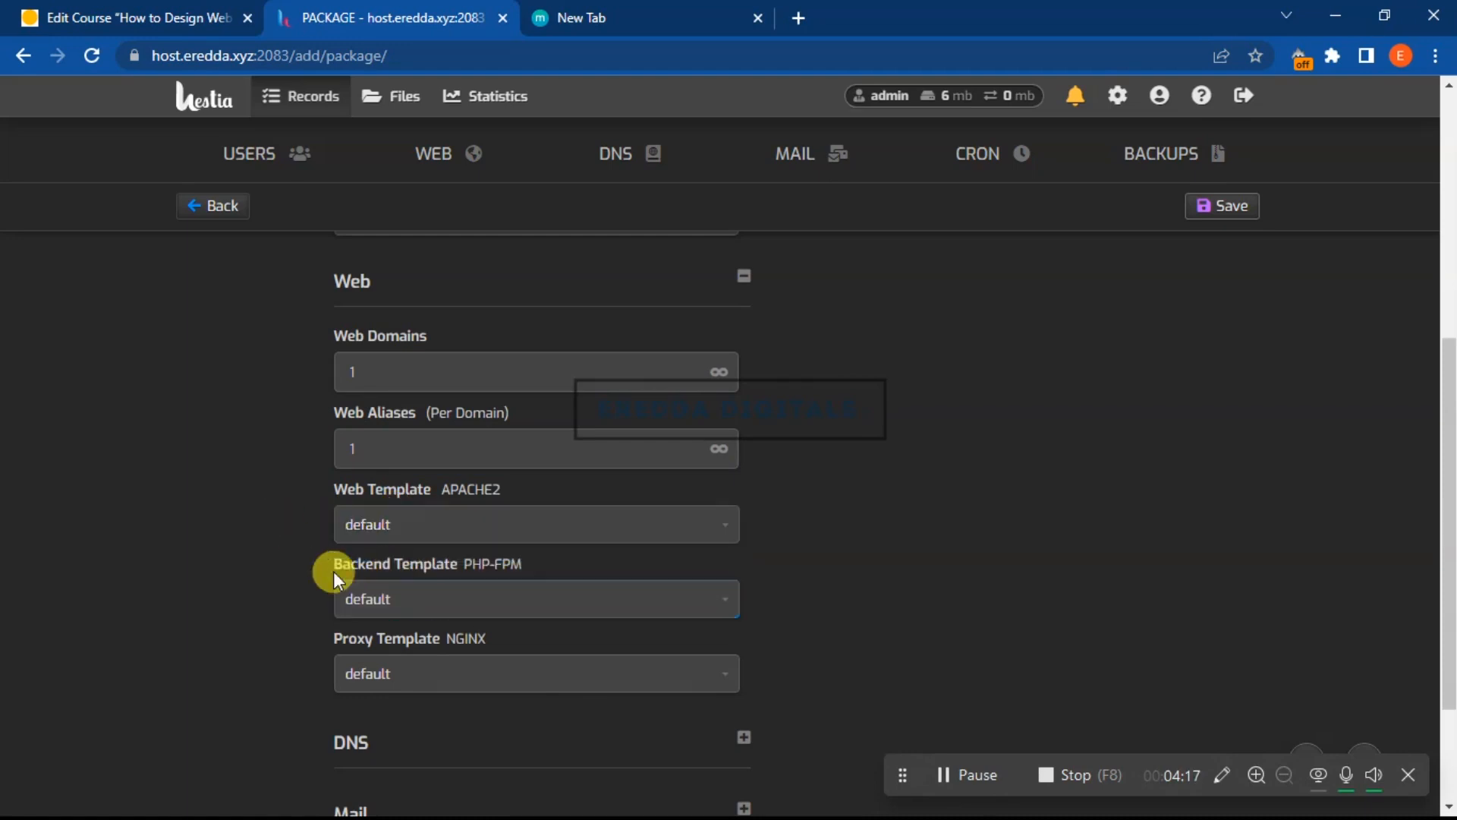
left_click(444, 598)
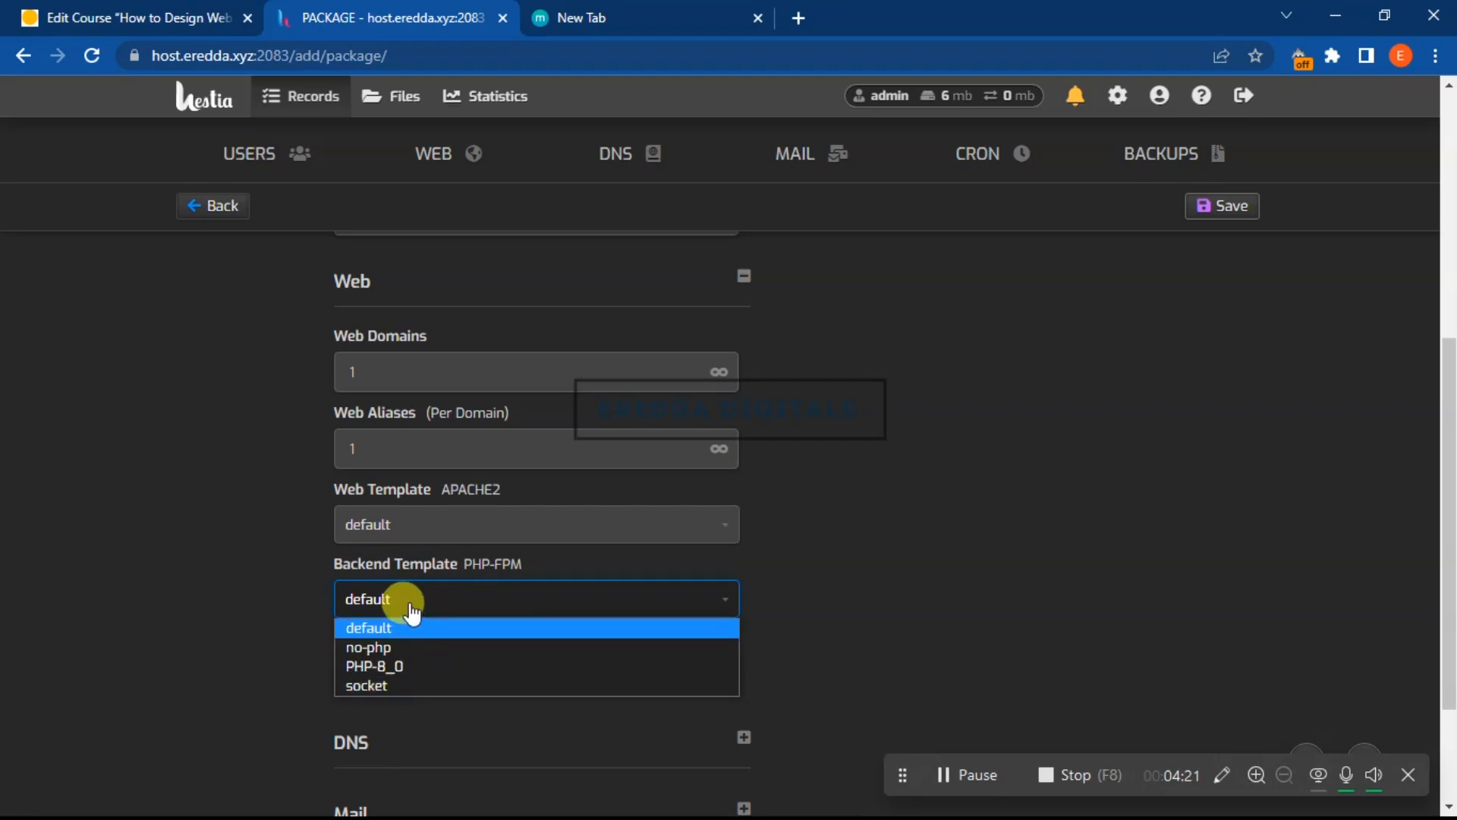
left_click(384, 629)
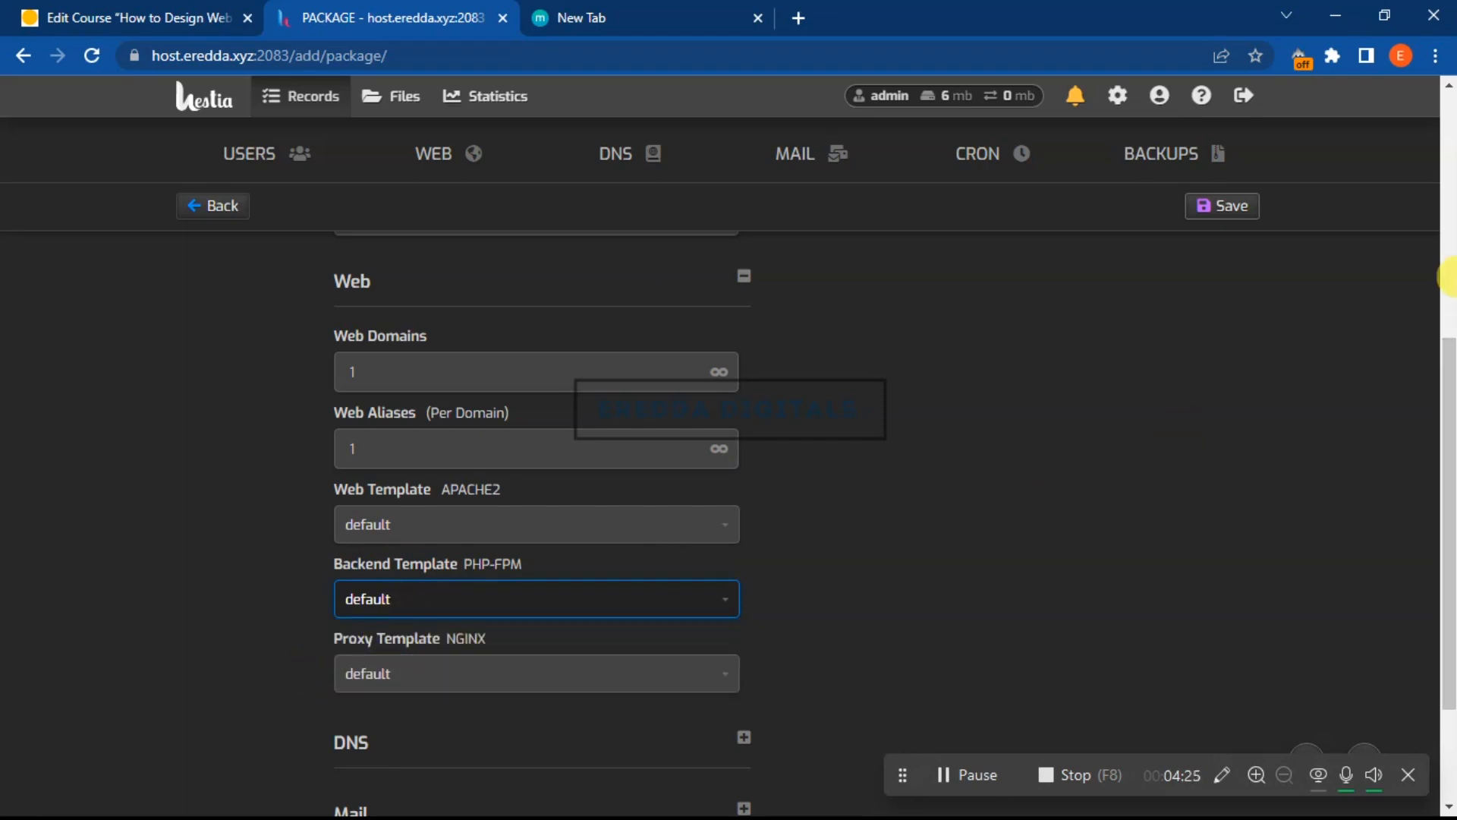
Expand the package's DNS settings and compare the DNS zones limit with the web domains limit
left_click(1453, 278)
left_click_drag(1449, 339, 1446, 653)
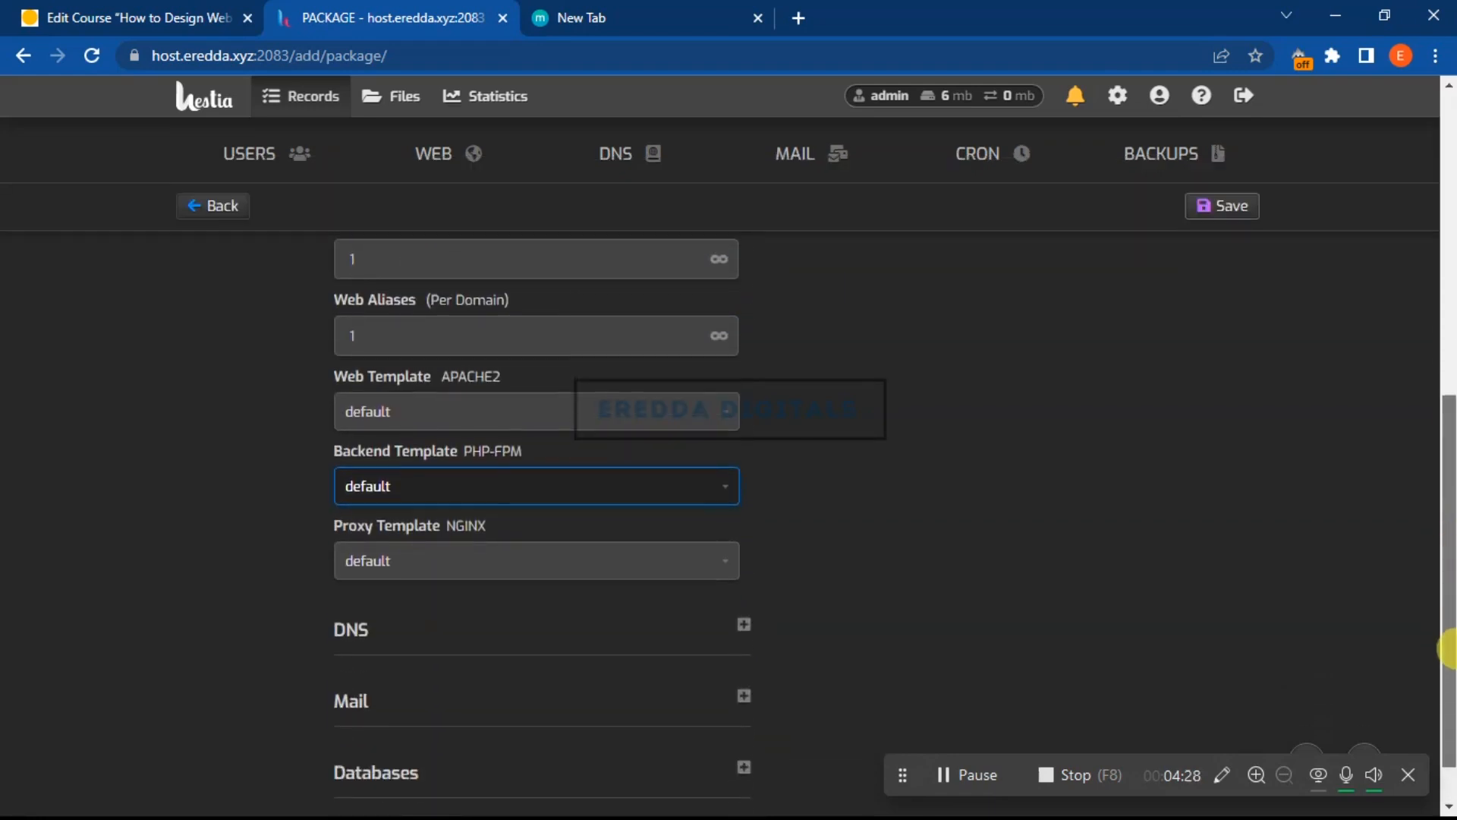
left_click(743, 628)
left_click_drag(1451, 516, 1448, 644)
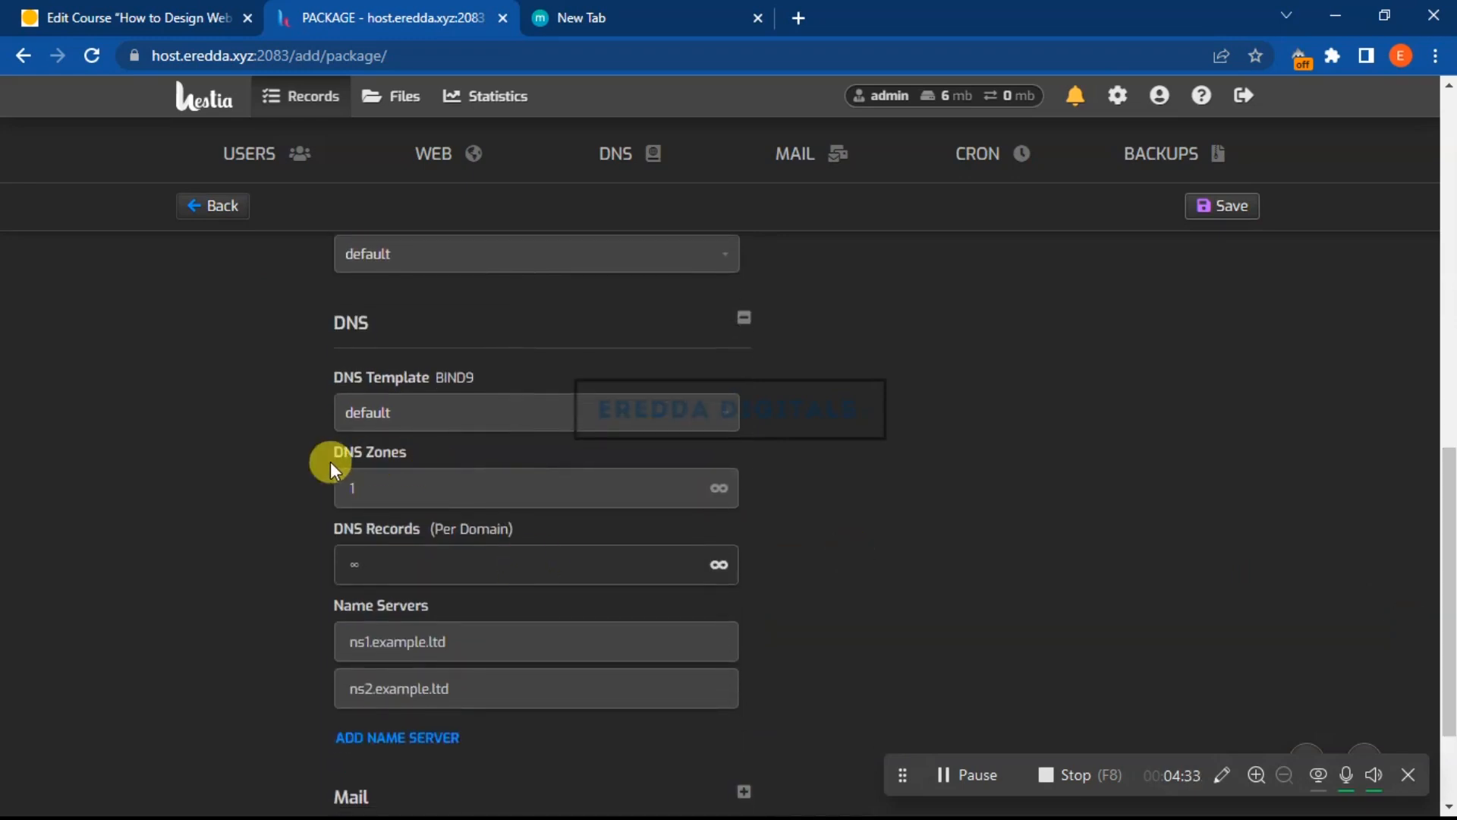
left_click(368, 492)
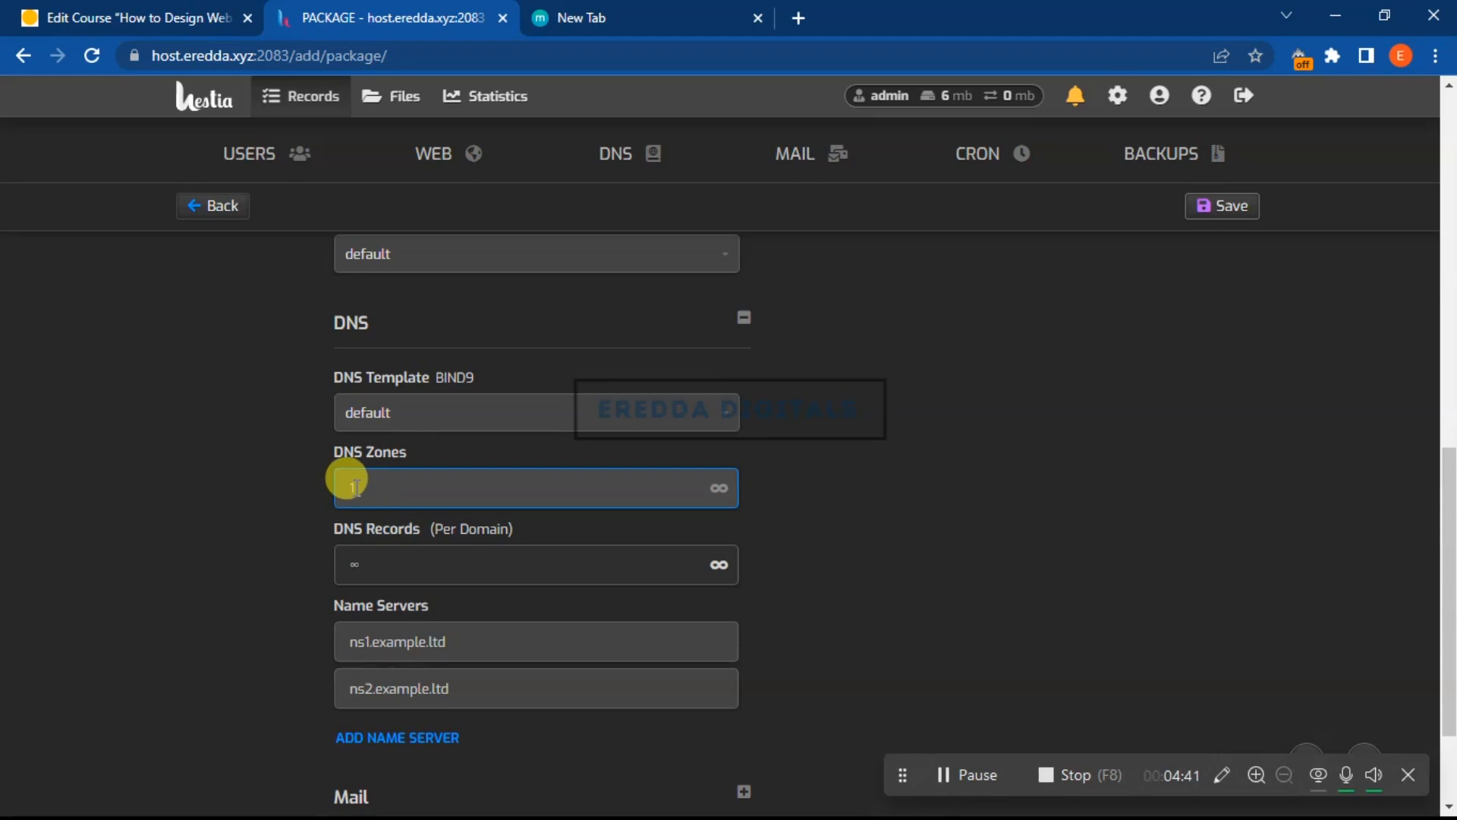
left_click_drag(1448, 488, 1431, 328)
left_click(385, 323)
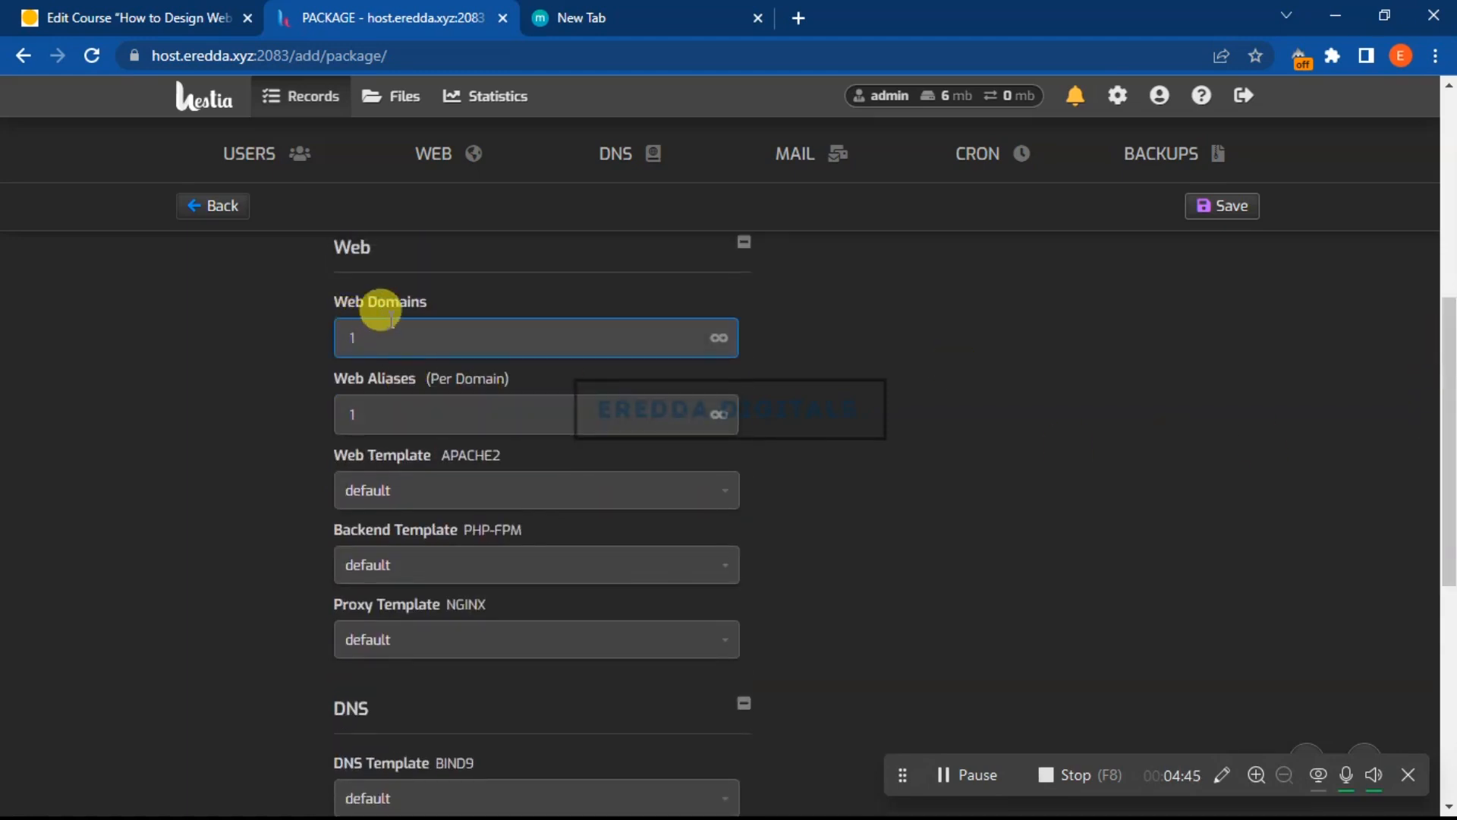
left_click_drag(1447, 467, 1447, 528)
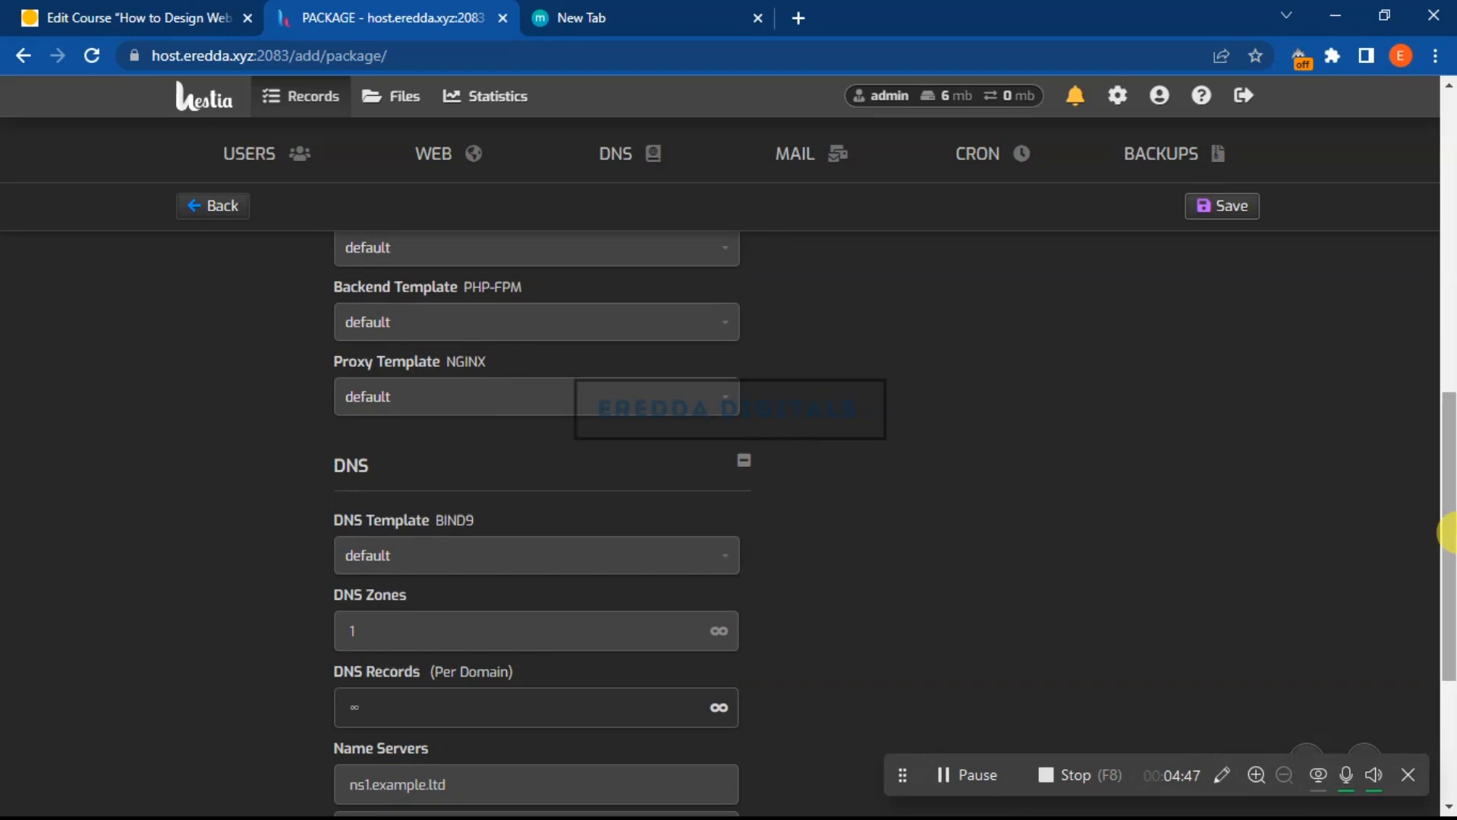
left_click(368, 626)
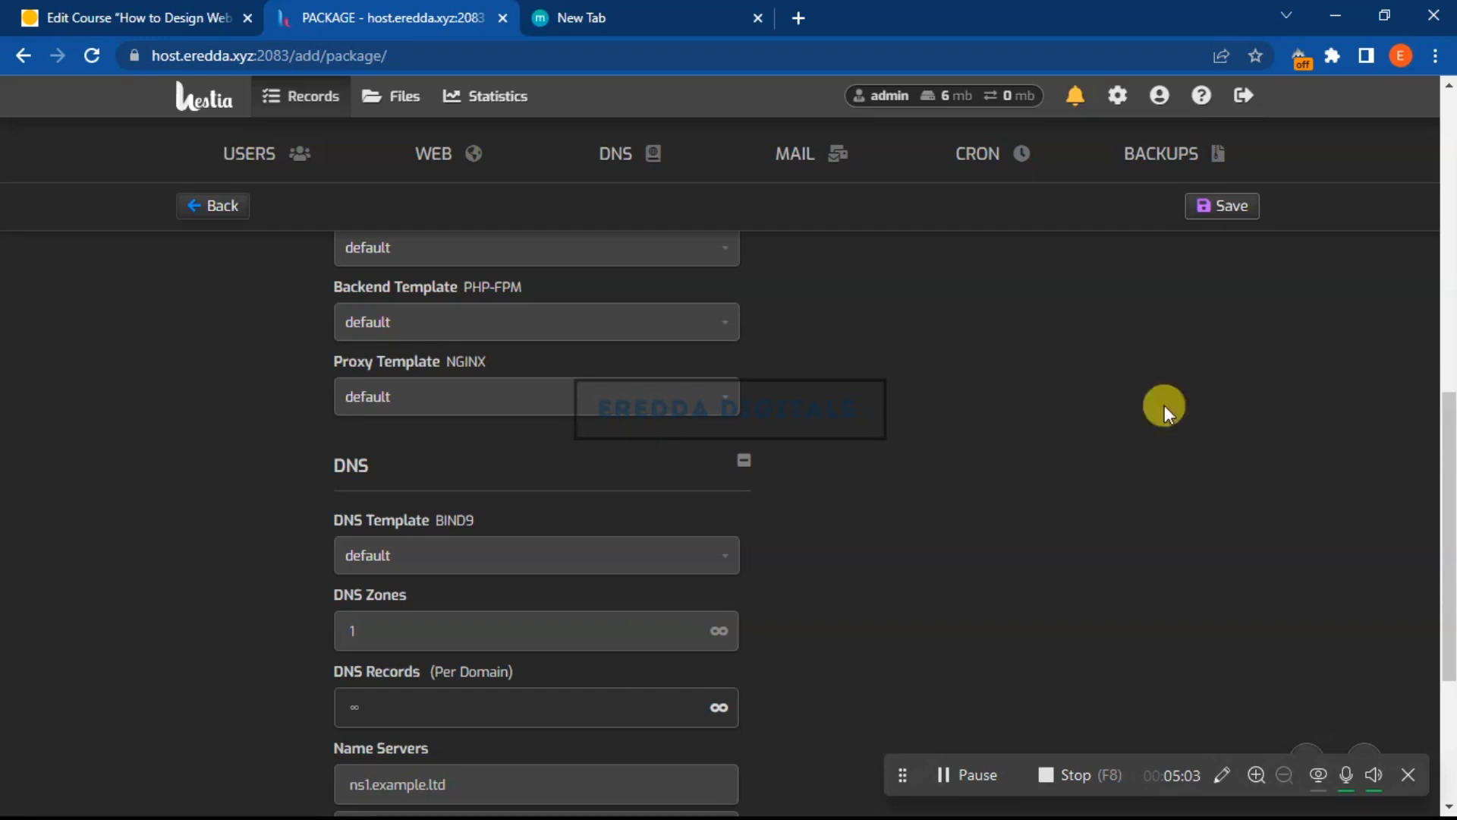
Replace the first name server in the package's DNS settings with ns1.eredda.xyzz
scroll(1446, 479, "down", 4)
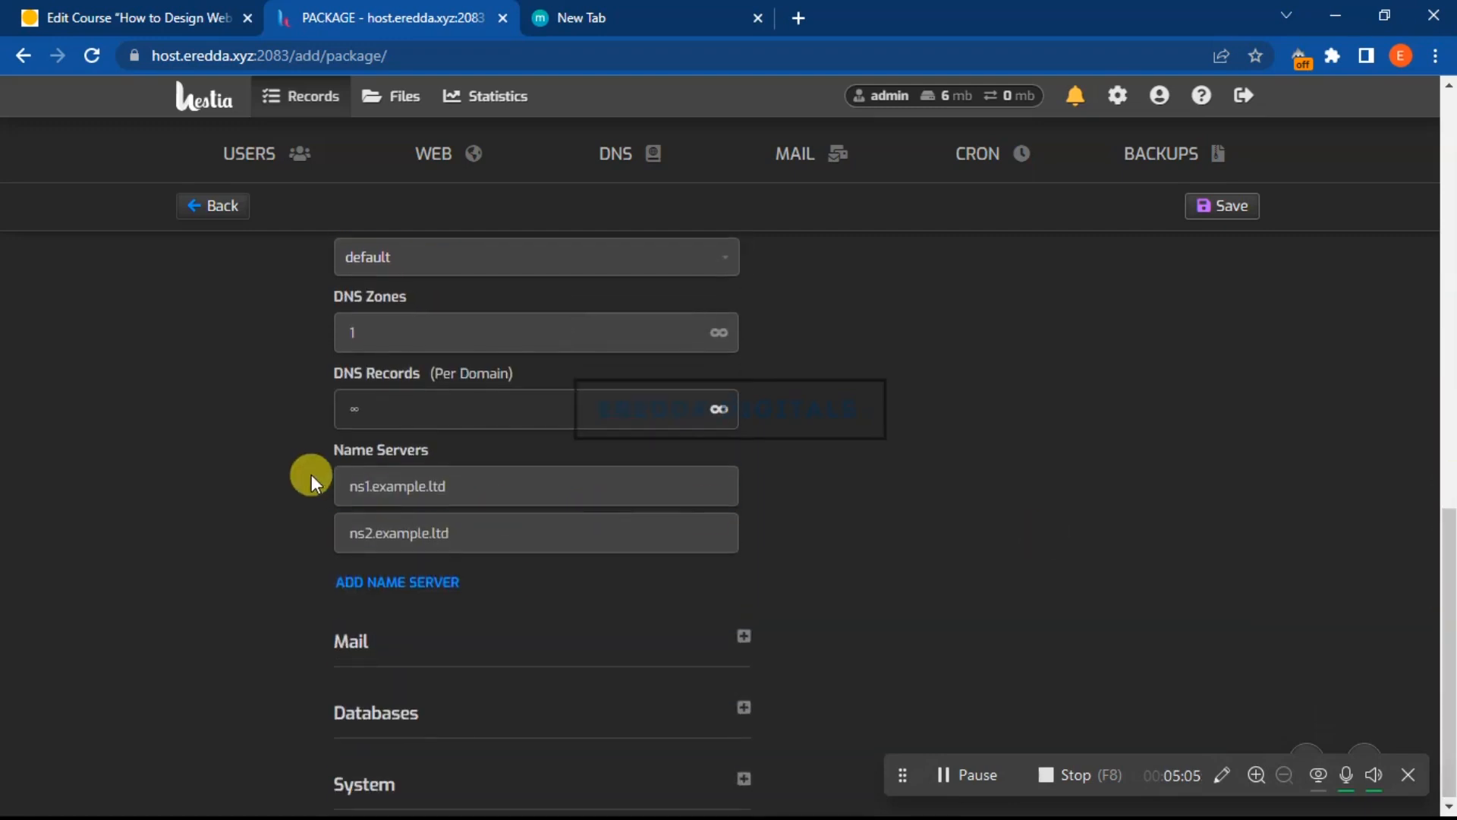
left_click(494, 487)
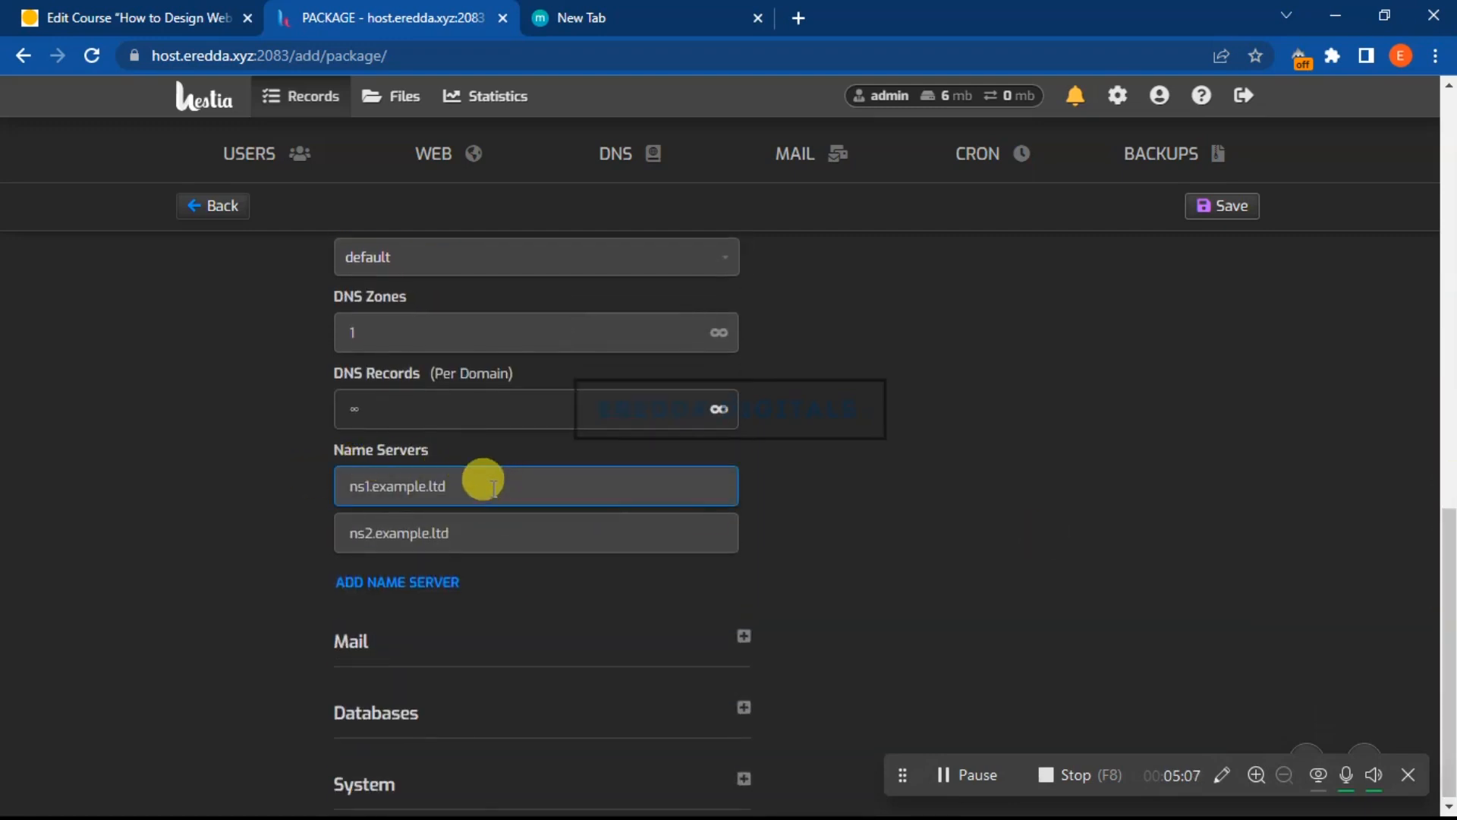
key("BackSpace")
key("BackSpace")
key("BackSpace")
key("BackSpace")
key("BackSpace")
key("BackSpace")
key("BackSpace")
key("BackSpace")
key("BackSpace")
key("BackSpace")
key("BackSpace")
type("eredda")
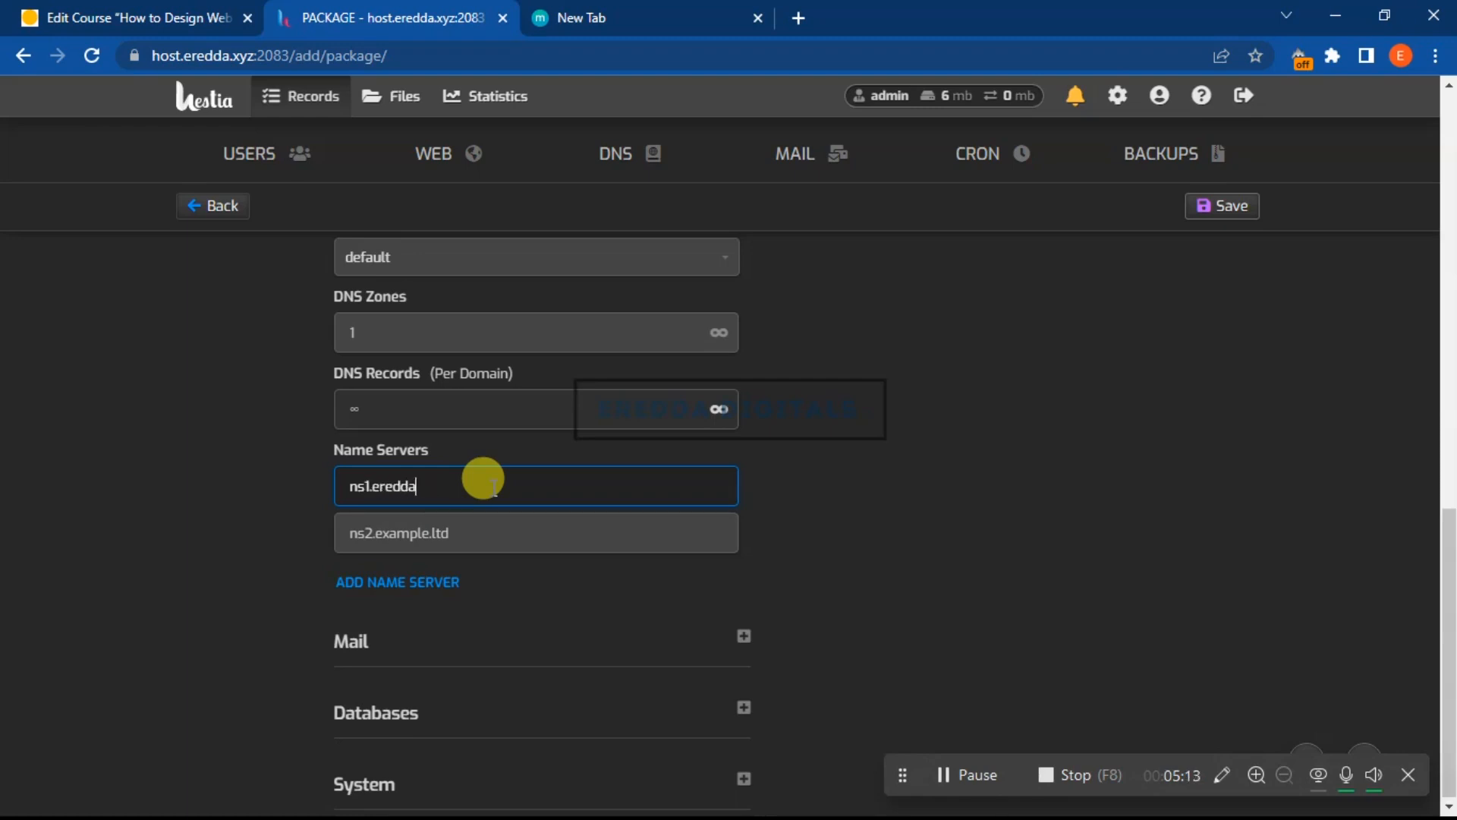
type(".xyzz")
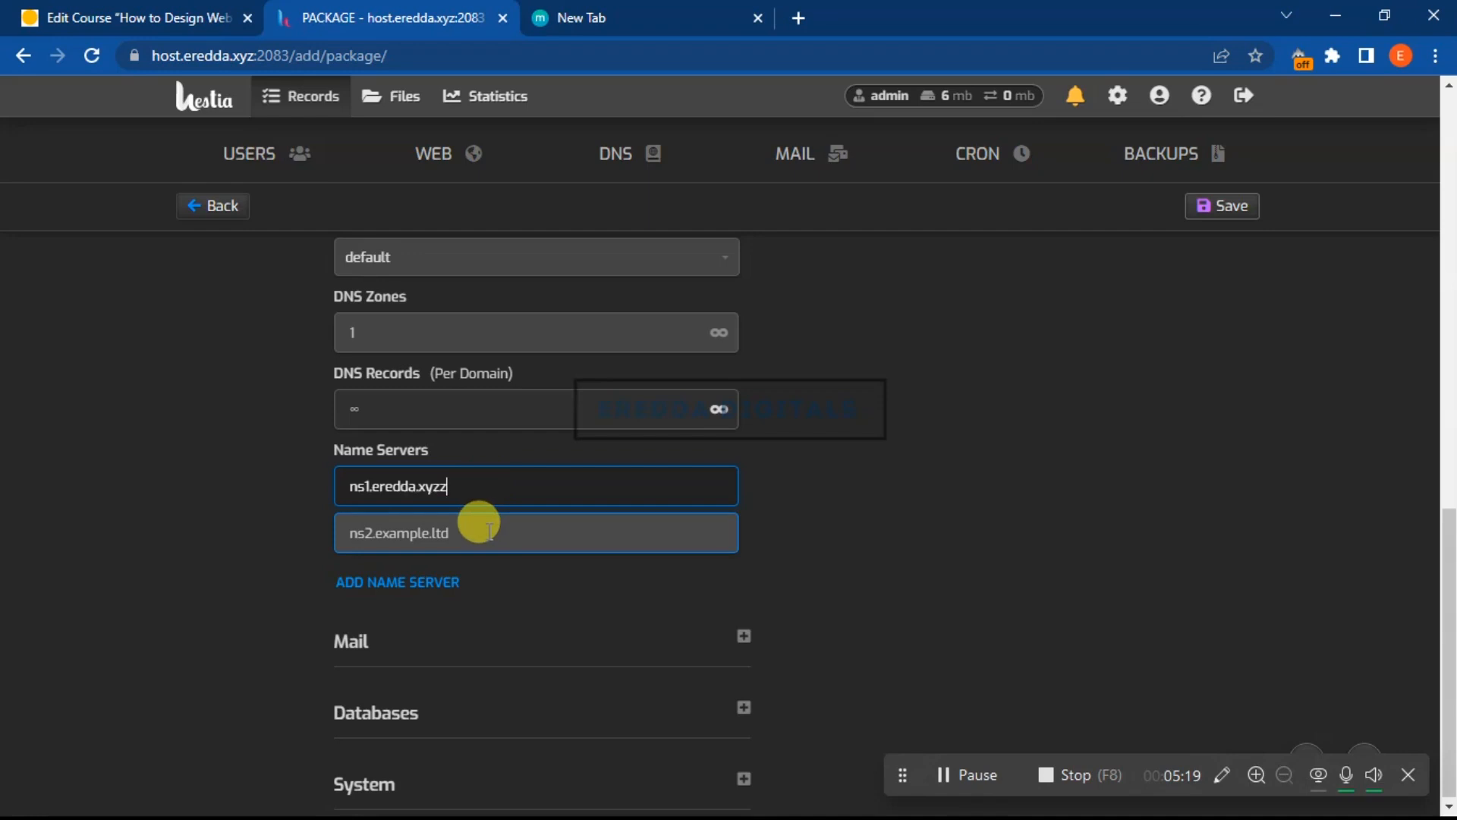
Replace the second name server in the package's DNS settings with ns2.eredda.xyzz
left_click_drag(461, 485, 374, 485)
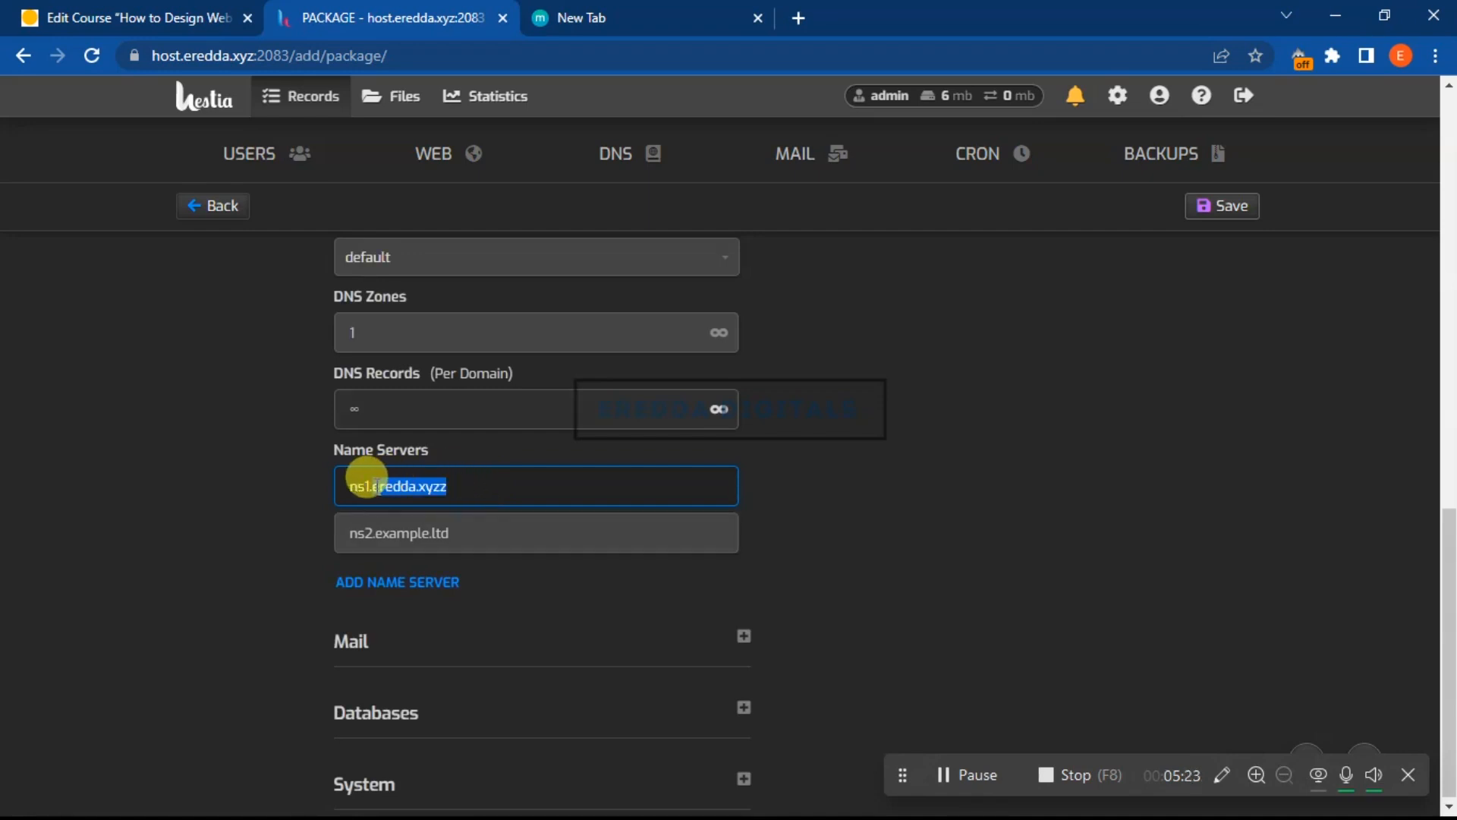
left_click(449, 532)
key("BackSpace")
key("BackSpace")
key("BackSpace")
key("BackSpace")
key("BackSpace")
key("BackSpace")
key("BackSpace")
key("BackSpace")
key("BackSpace")
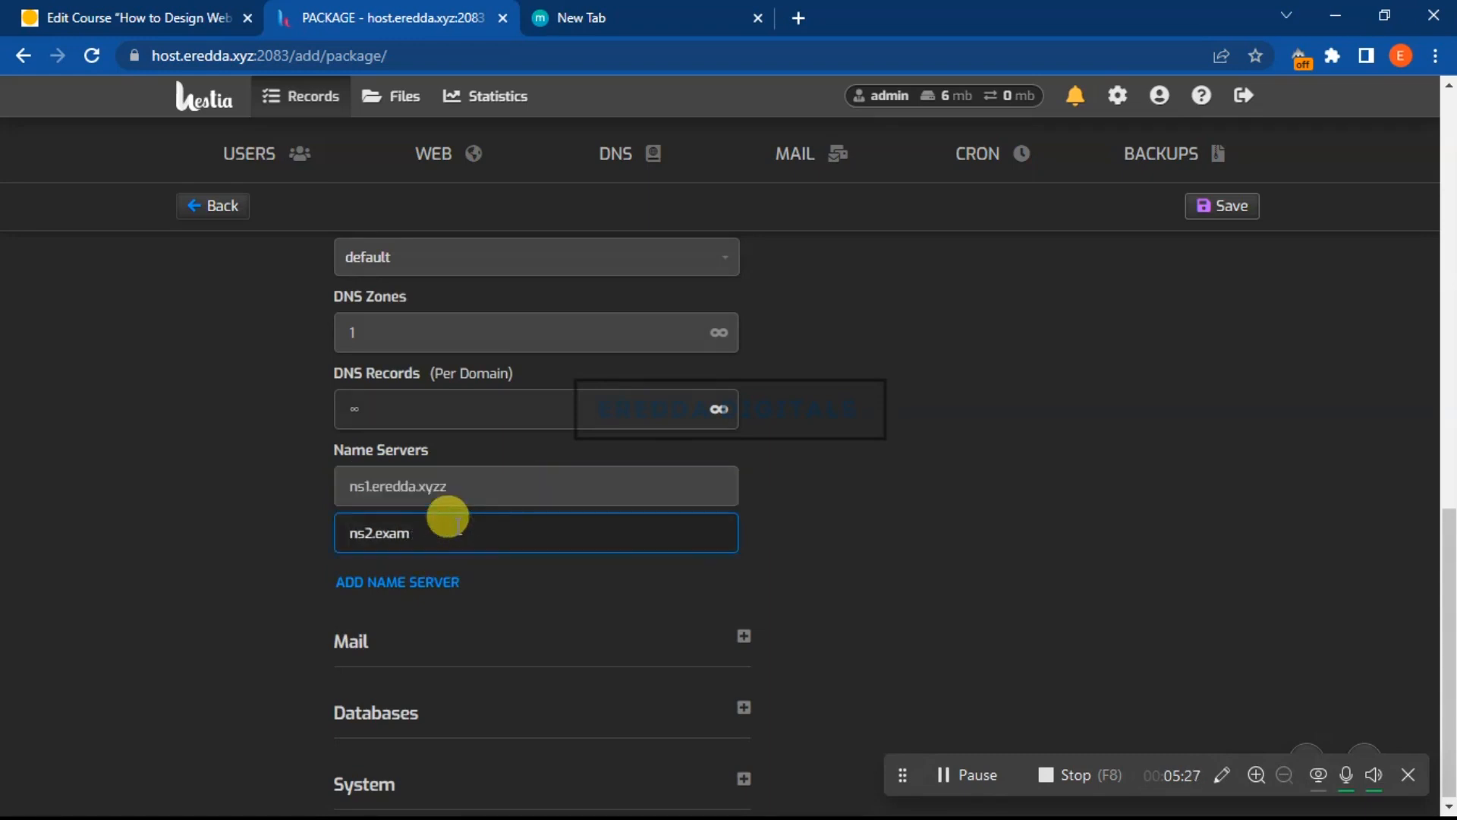
key("BackSpace")
key("BackSpace")
type("eredda.xyzz")
left_click(784, 553)
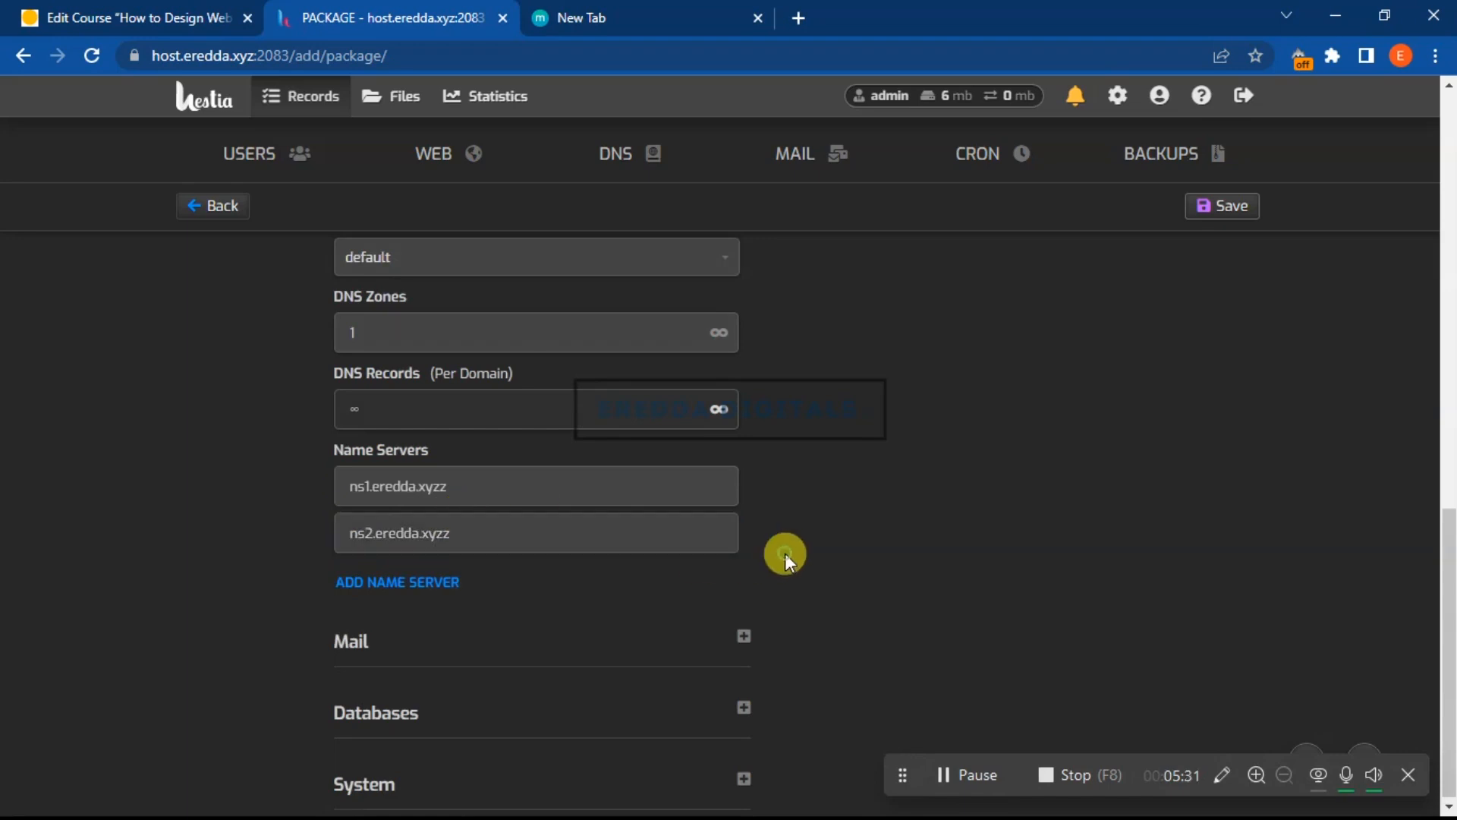
Correct the two name servers to ns1.eredda.xyz and ns2.eredda.xyz
left_click(518, 535)
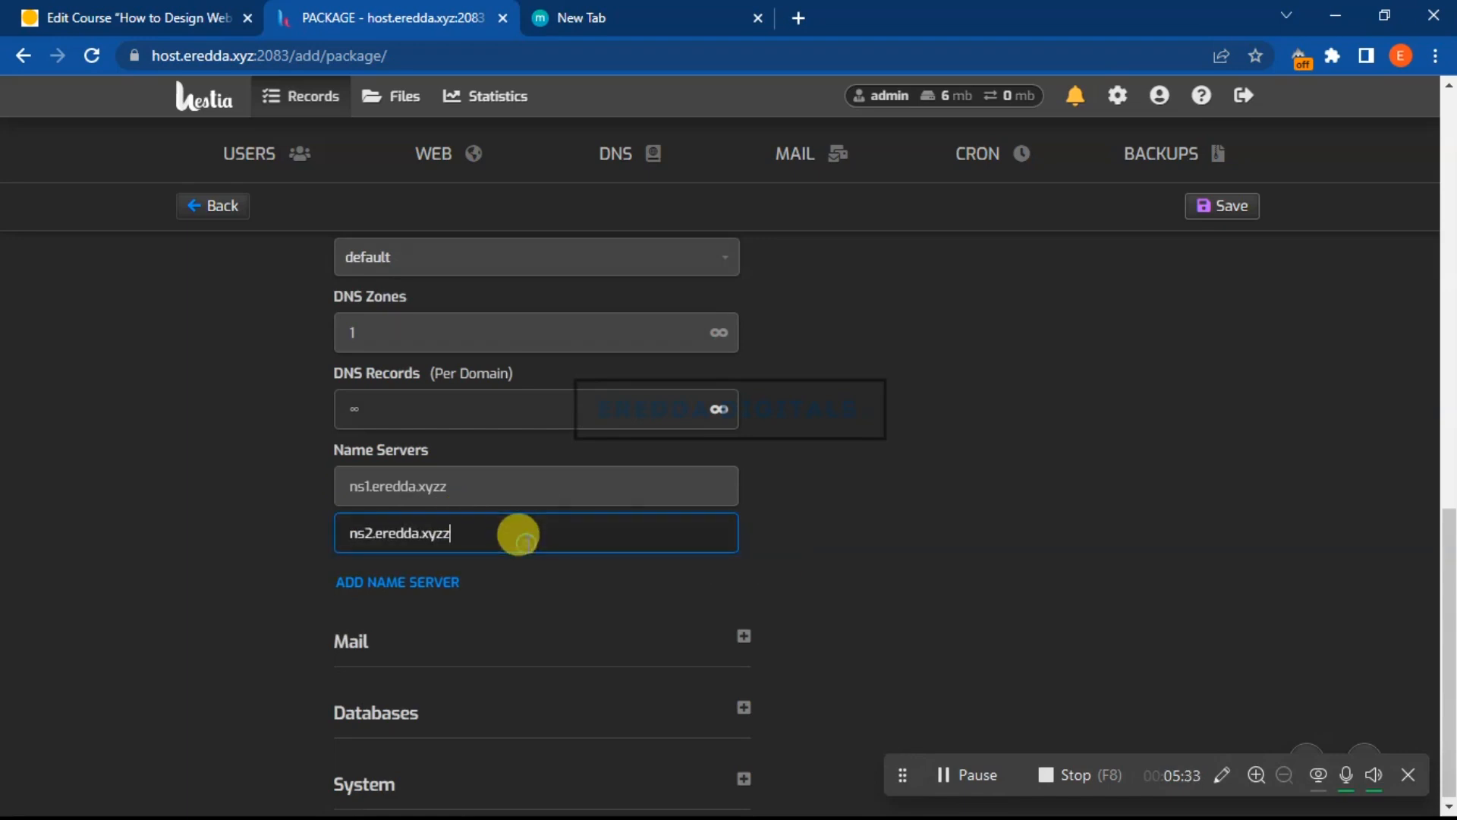
key("BackSpace")
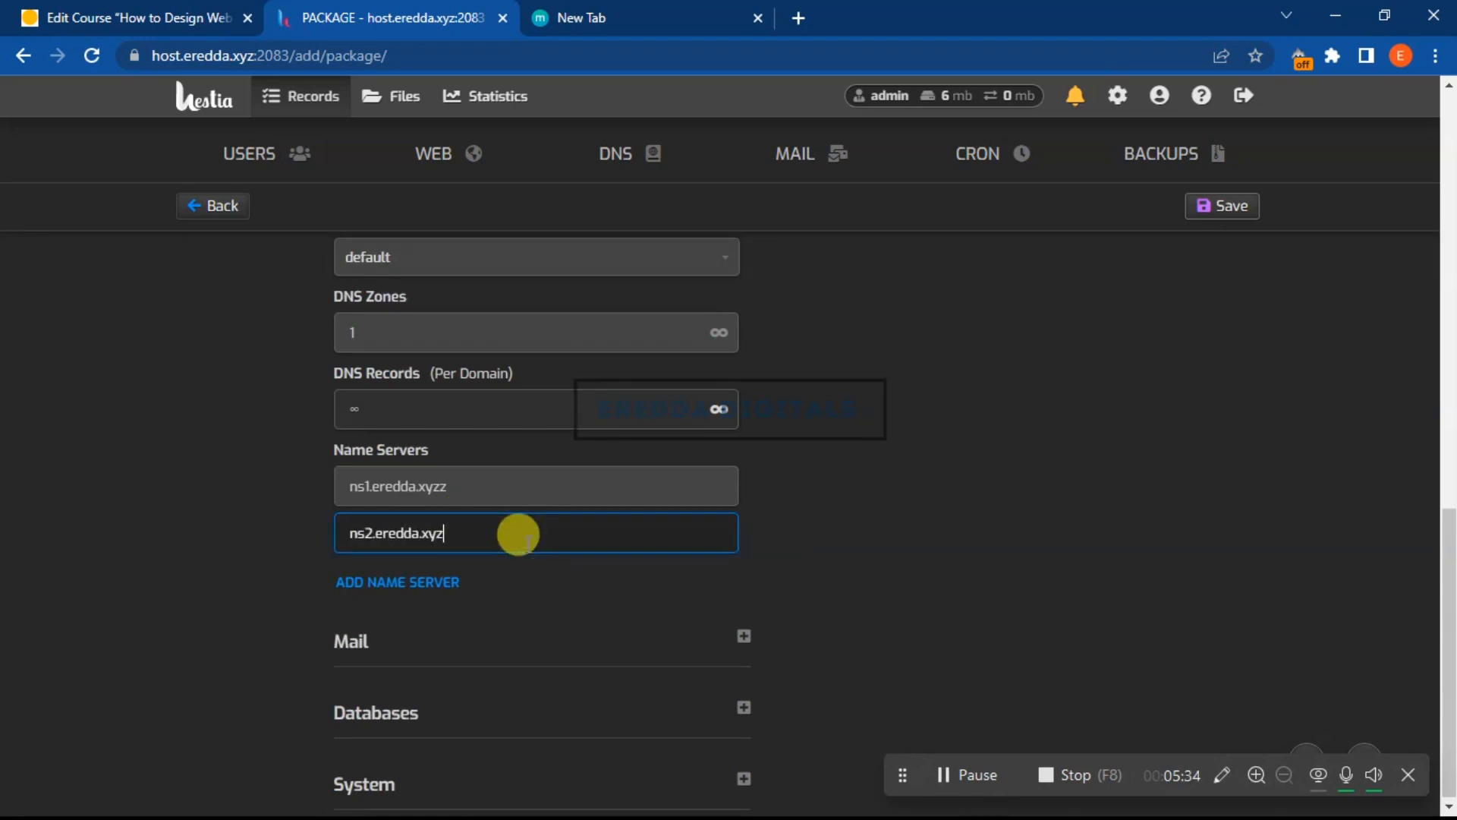
left_click(478, 502)
key("BackSpace")
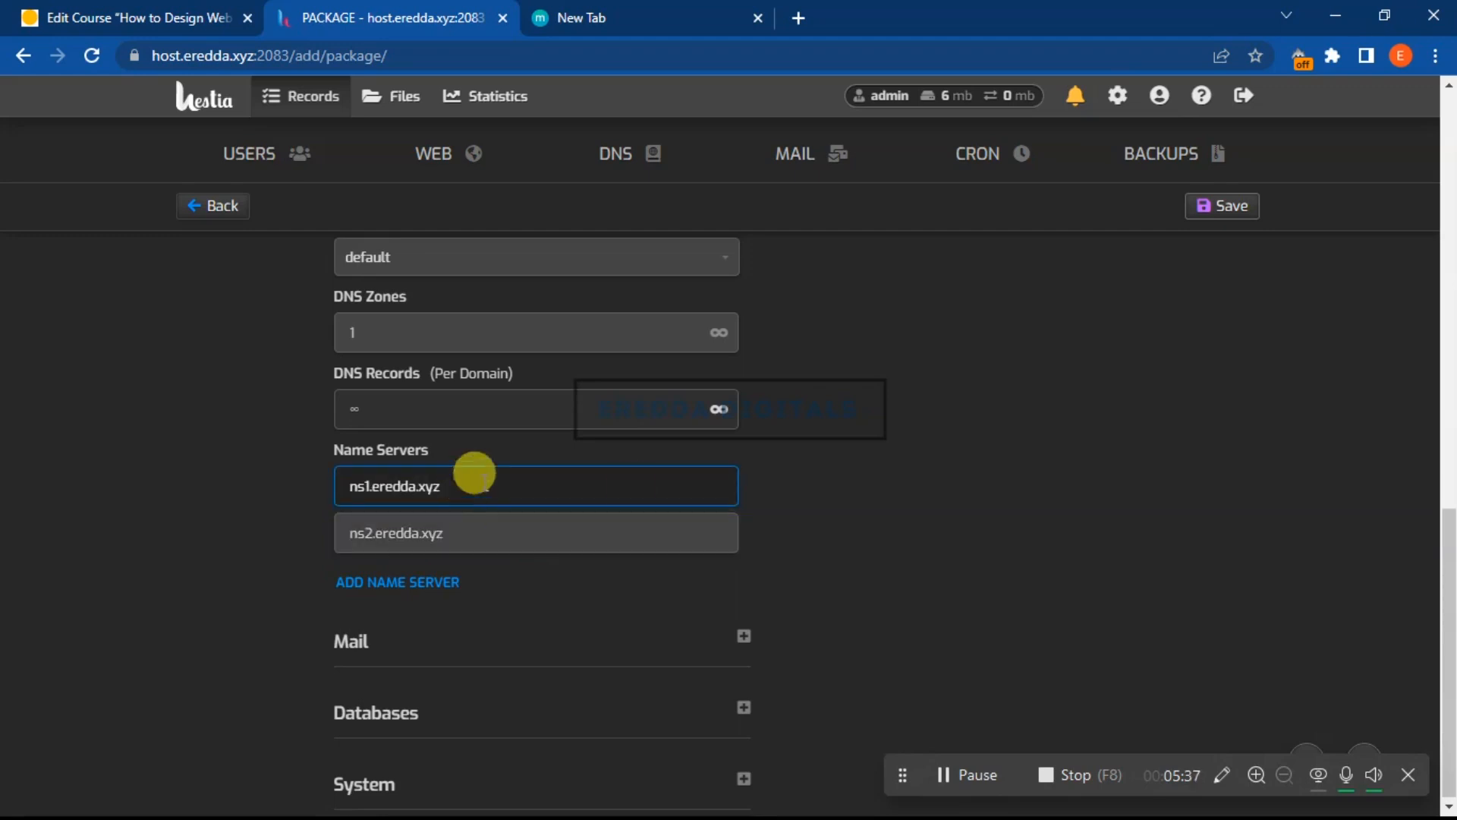
left_click(913, 533)
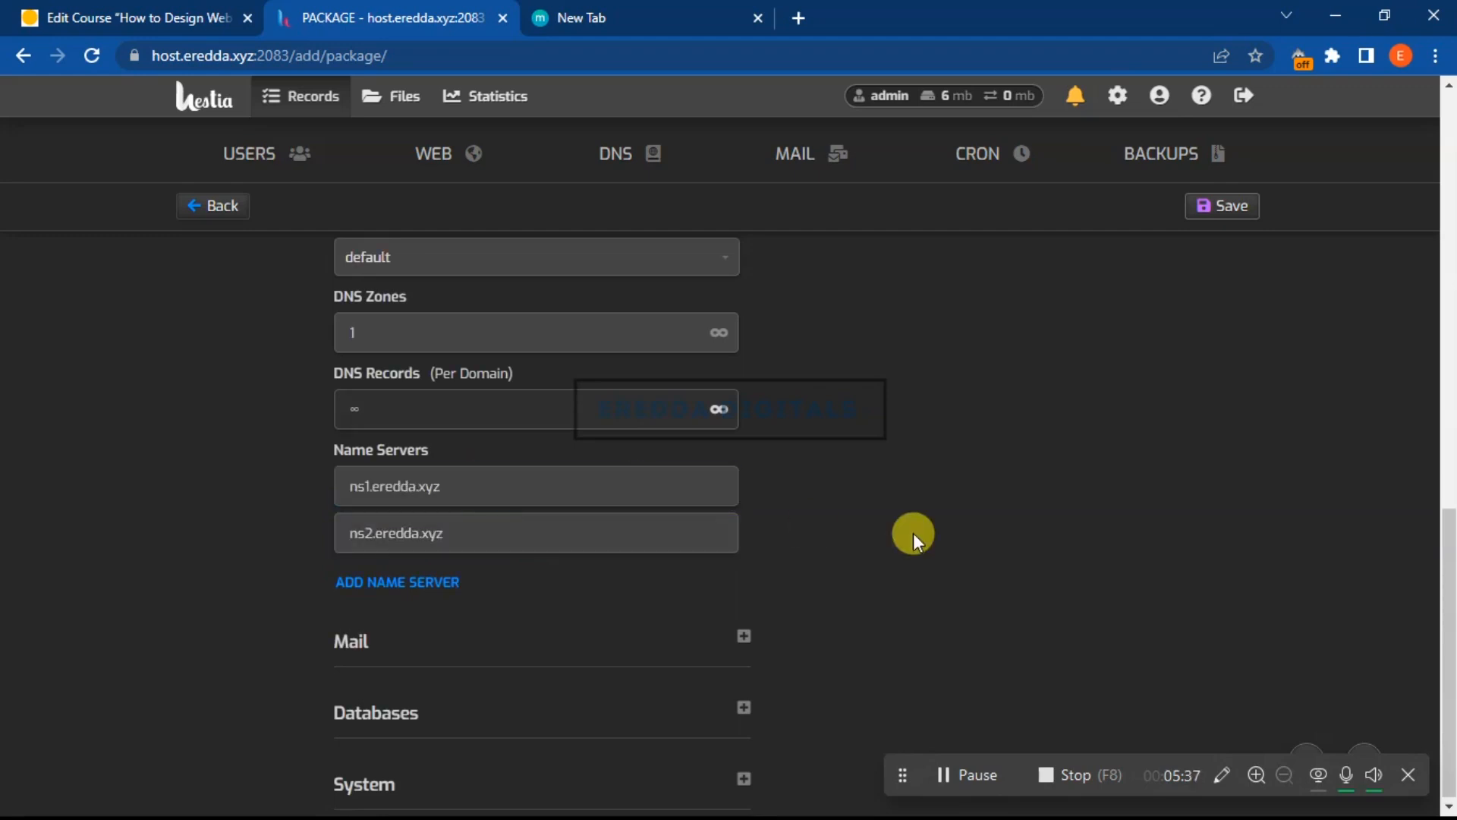
Expand the package's Mail settings and review the limits for mail domains and mail accounts per domain
left_click(744, 636)
scroll(1449, 612, "down", 2)
left_click(350, 559)
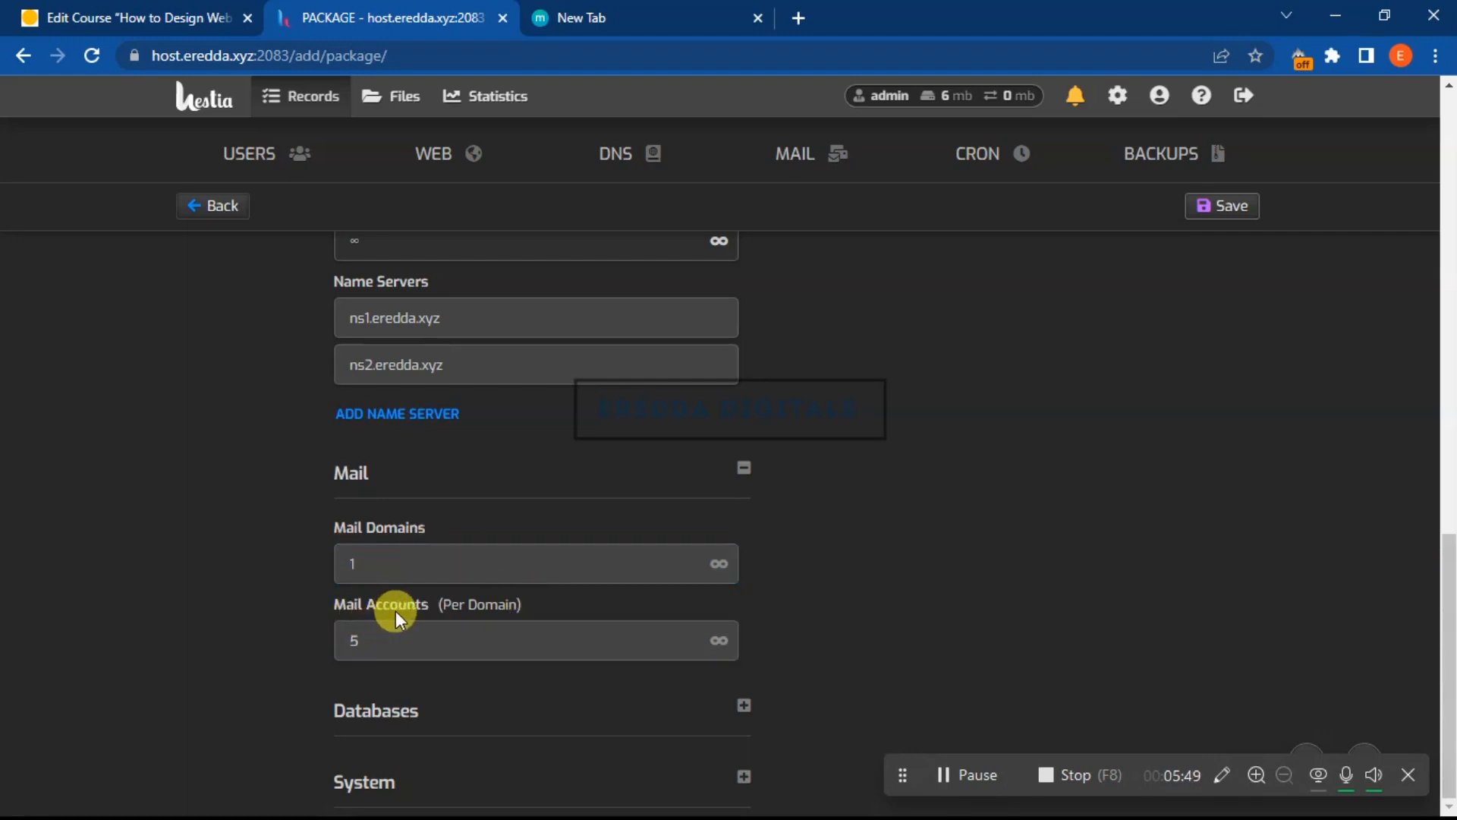
left_click(425, 626)
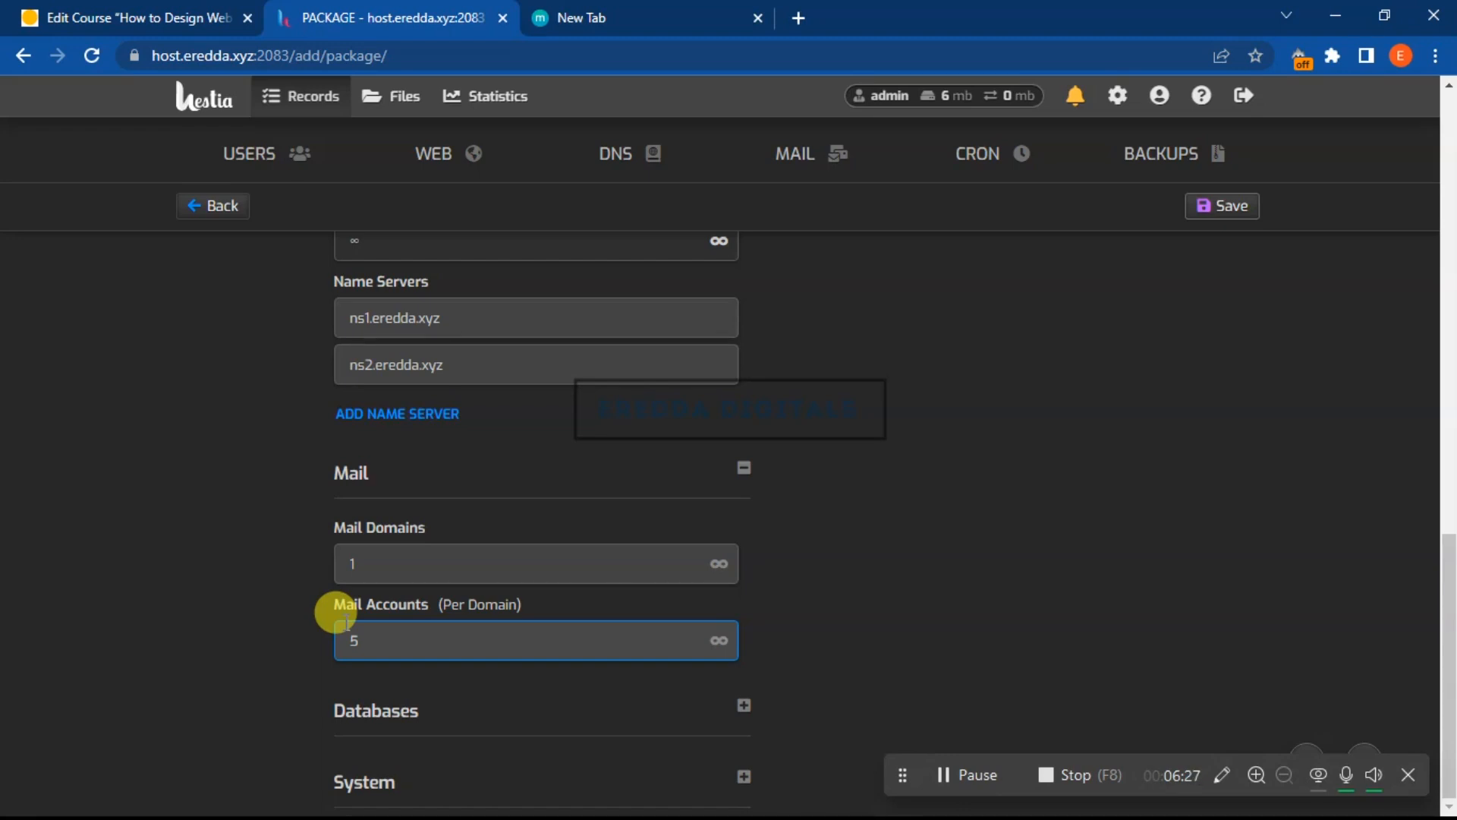
left_click(1184, 603)
left_click_drag(1456, 651, 1456, 724)
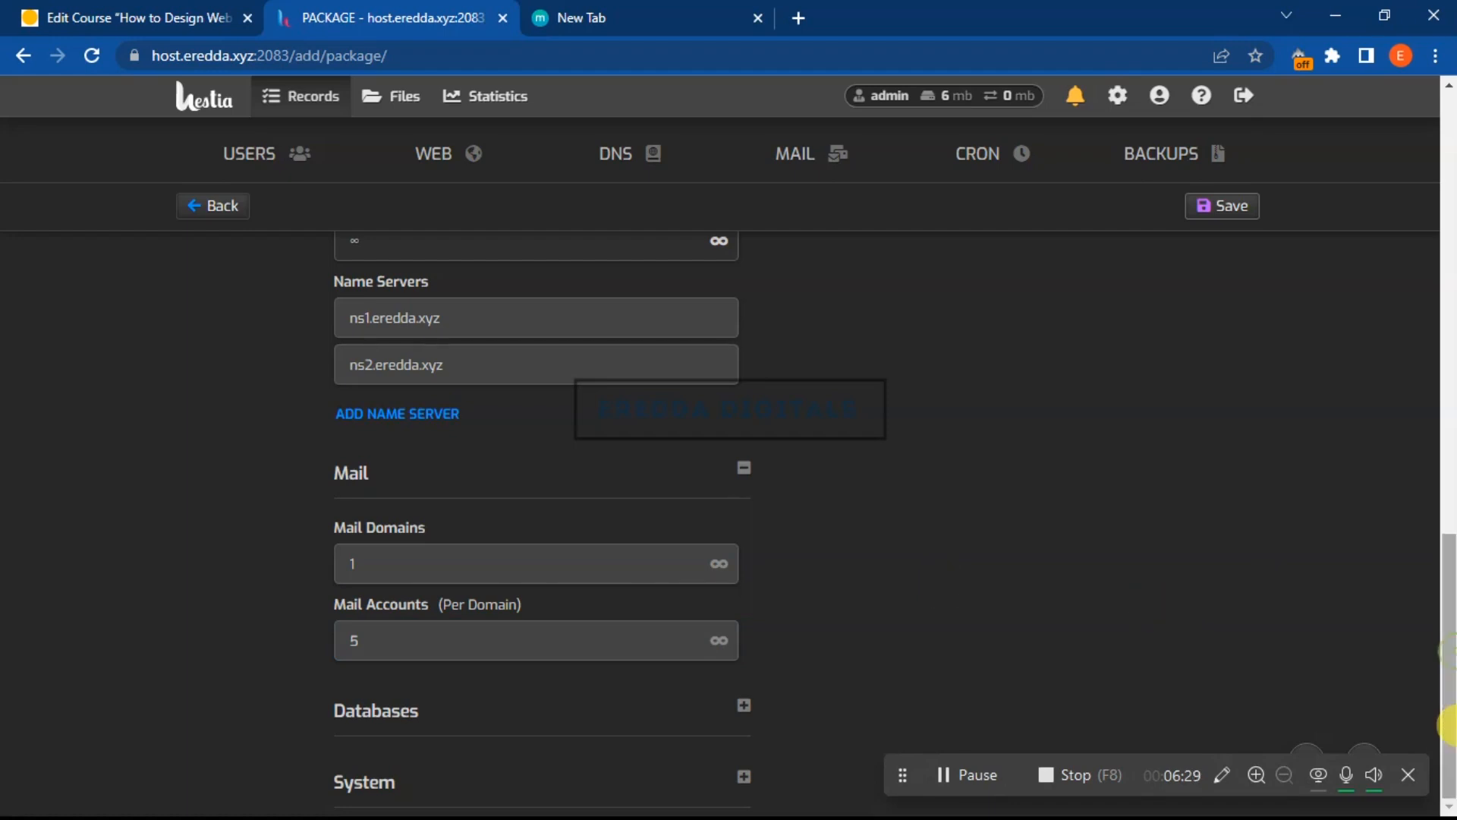
Expand the package's Databases settings and save the new package
left_click(744, 705)
left_click_drag(1444, 640, 1434, 245)
left_click(1228, 294)
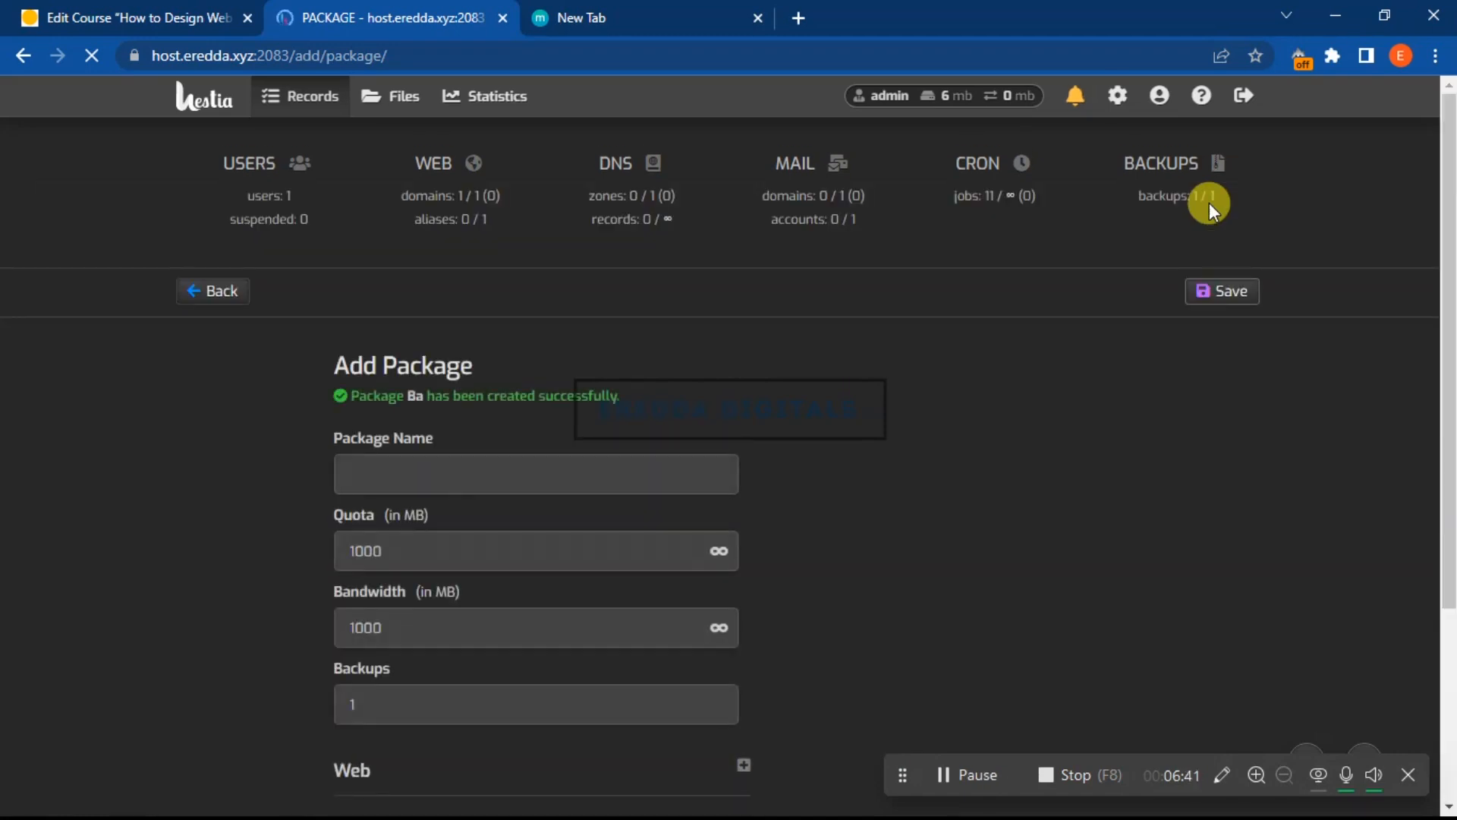
Return to the package list, rename the Ba package as Basic and save it
left_click(220, 292)
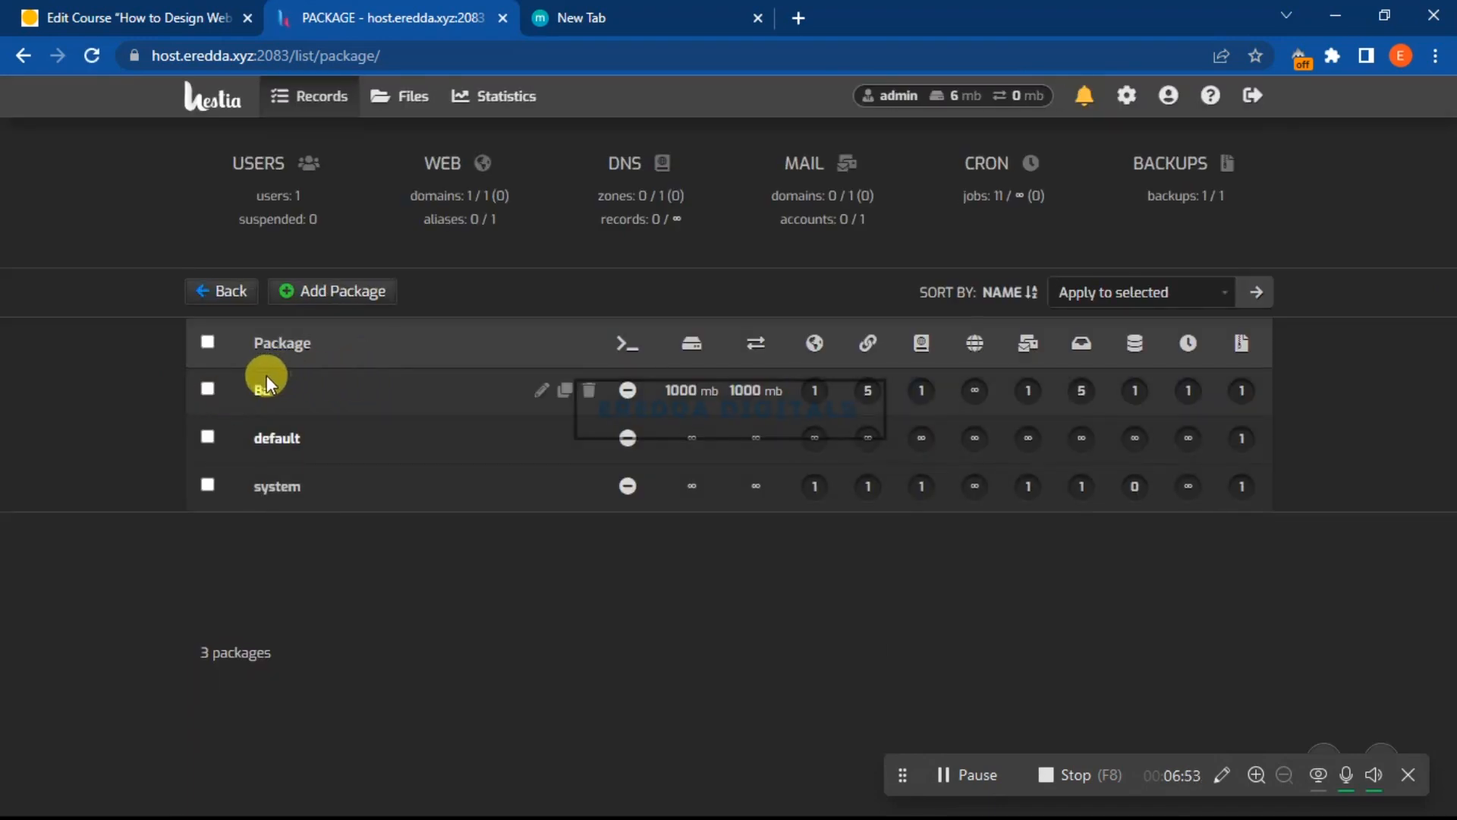
left_click(542, 392)
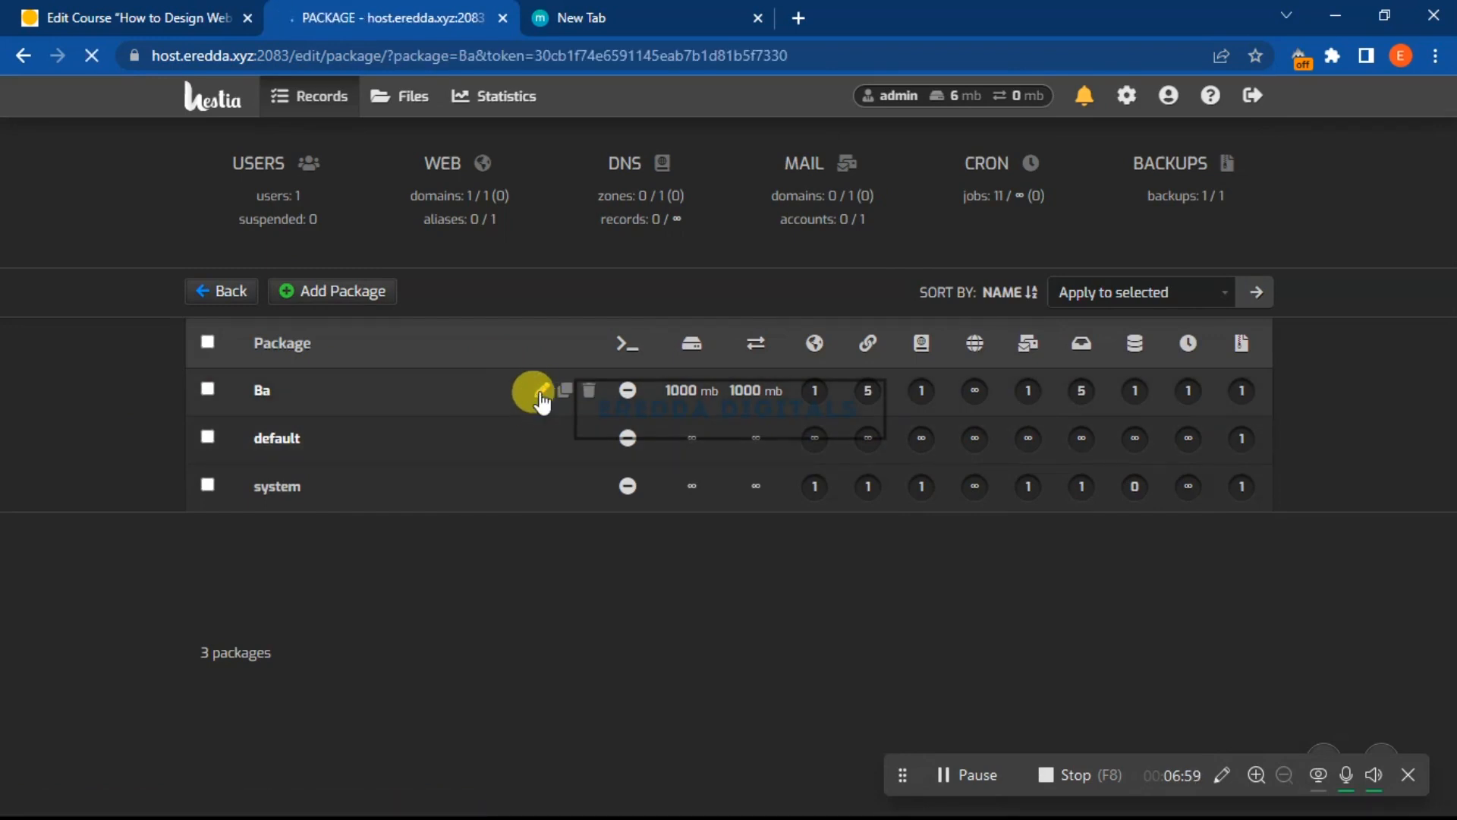
left_click(406, 474)
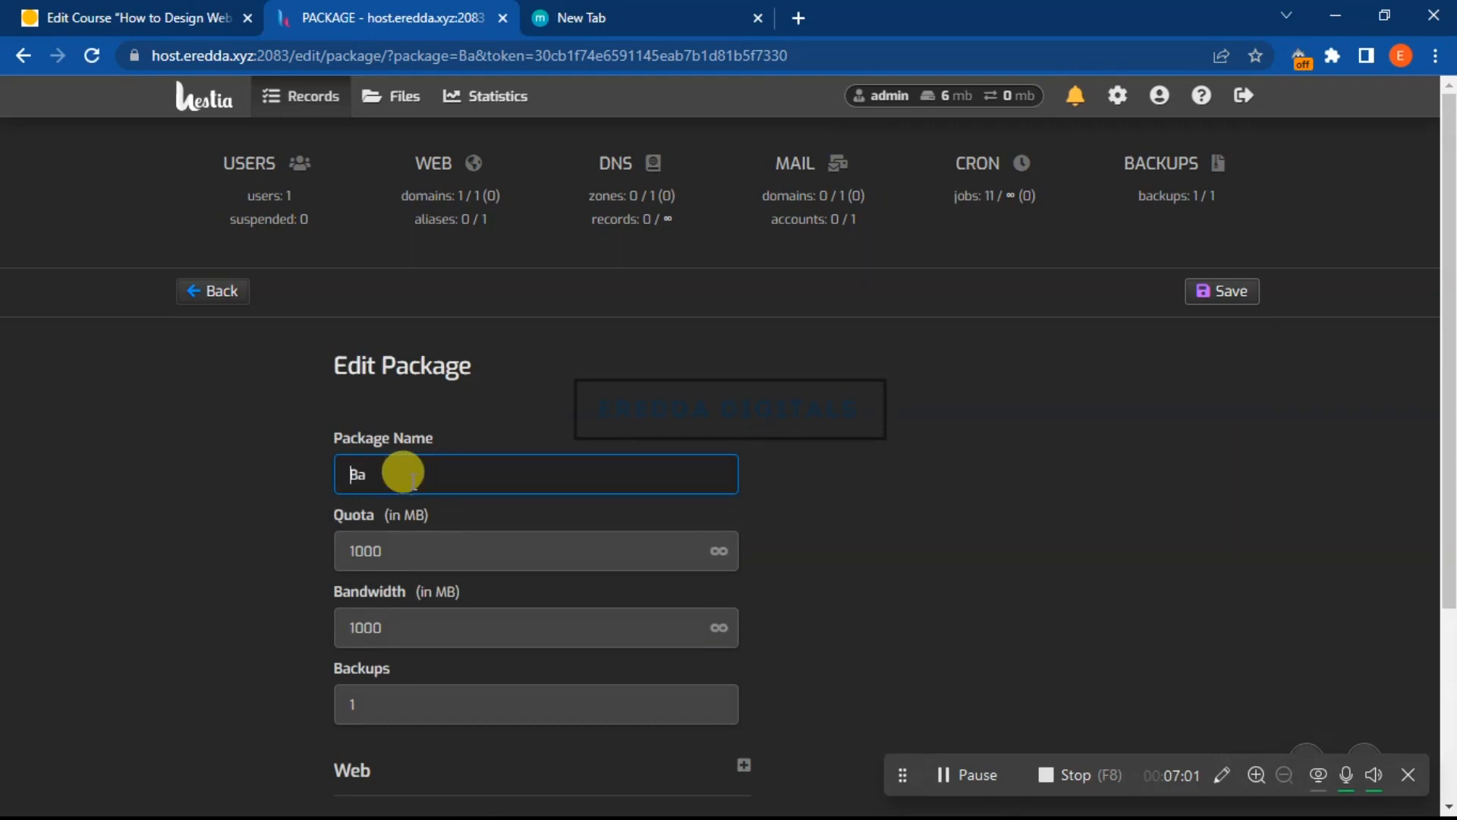
type("sic")
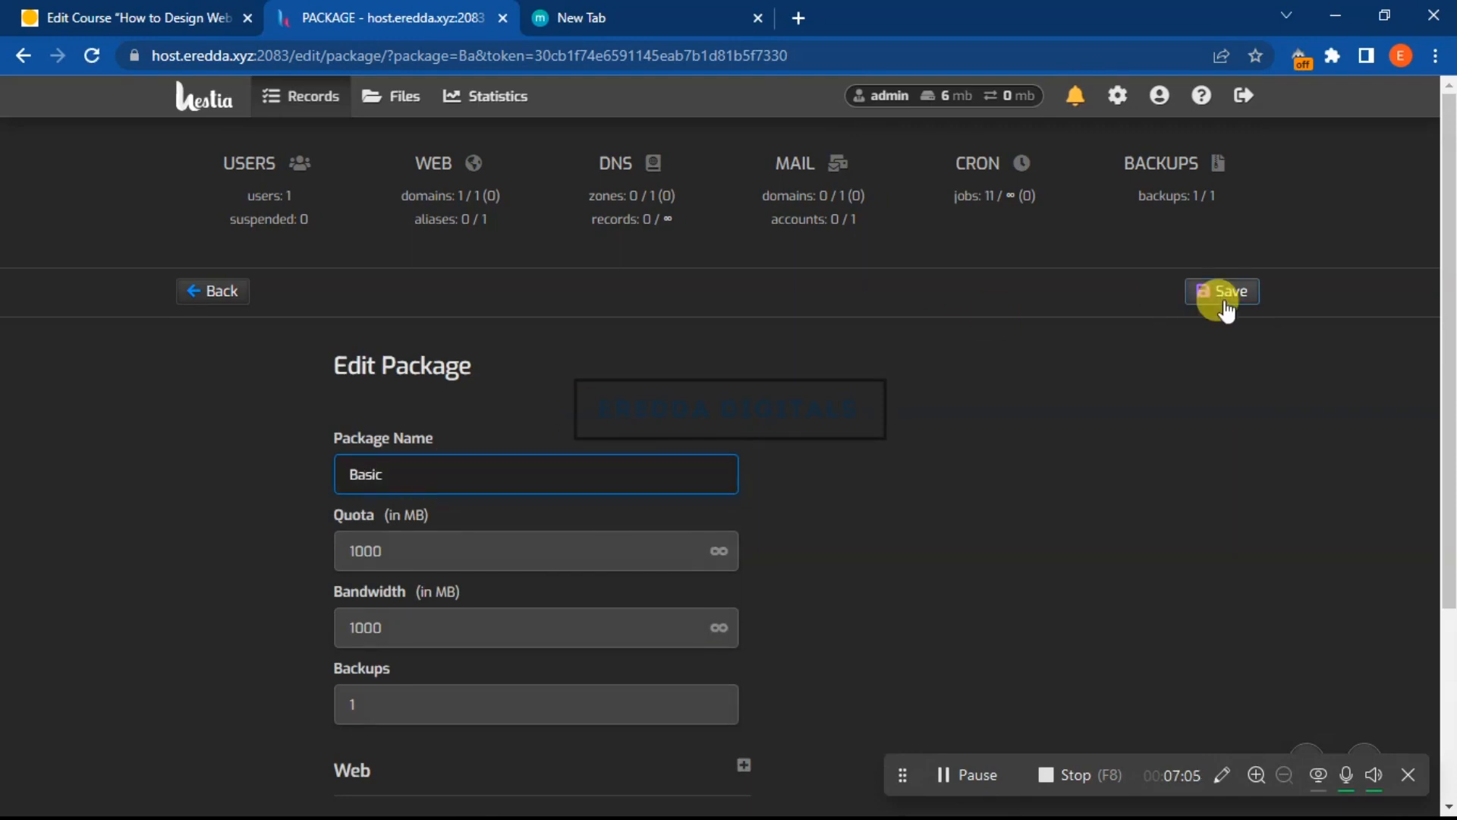
left_click(1225, 297)
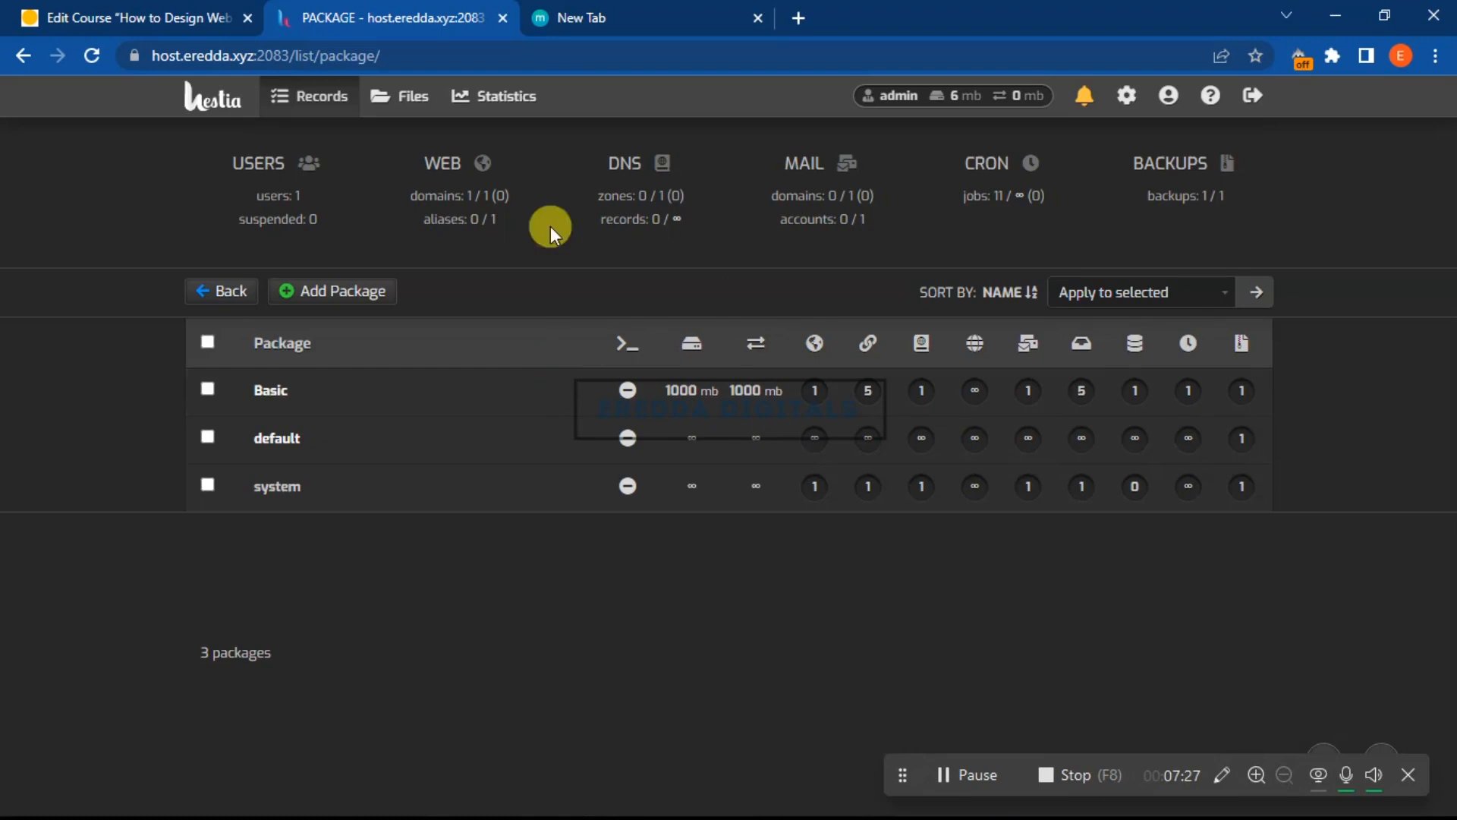
Search Google in the other browser tab for "gig to mb" and open the gbmb.org GB to MB conversion page
left_click(637, 11)
left_click(372, 11)
left_click(621, 11)
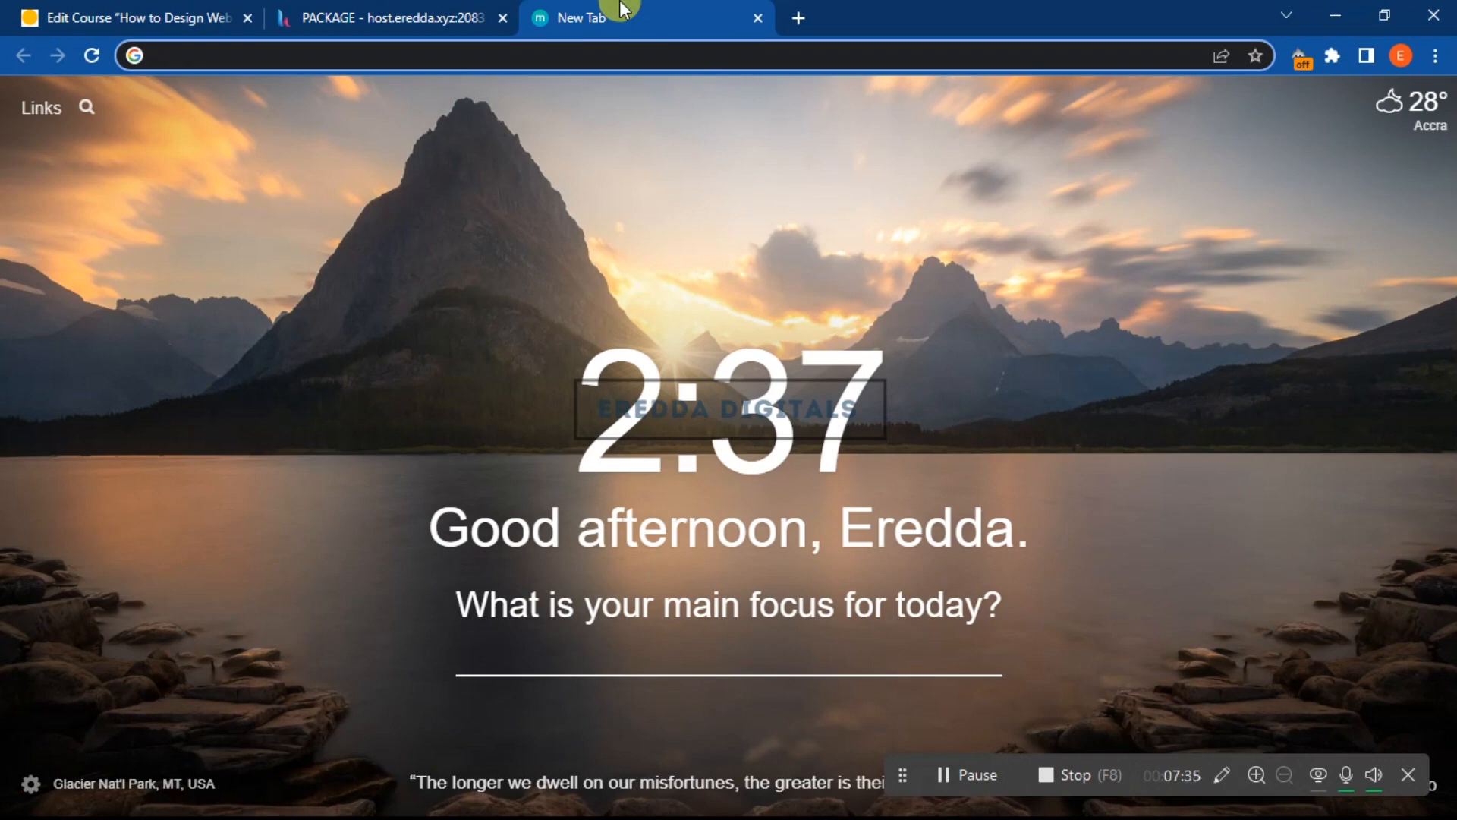
type("gi")
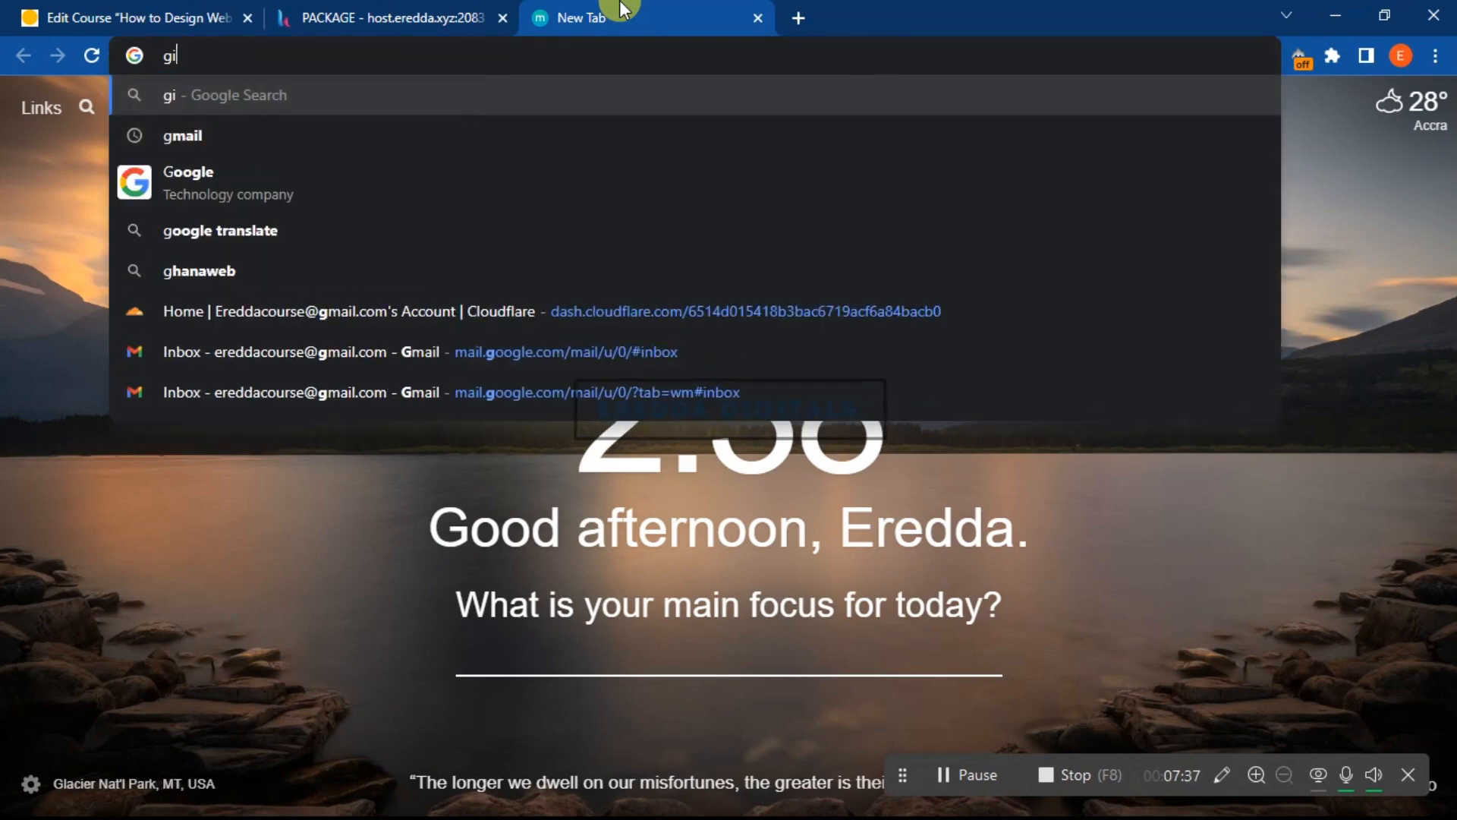
type("g to")
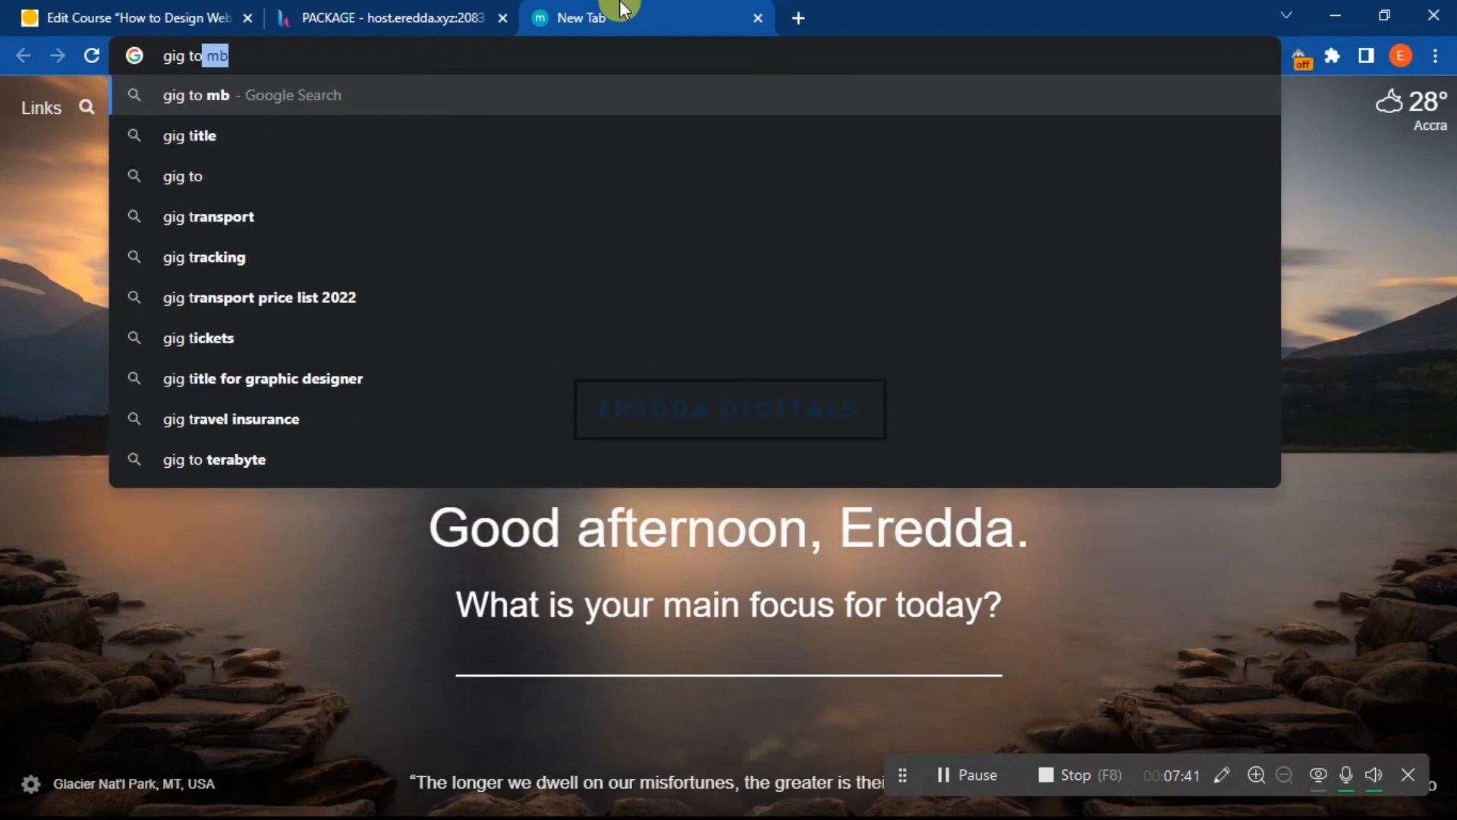
key("Return")
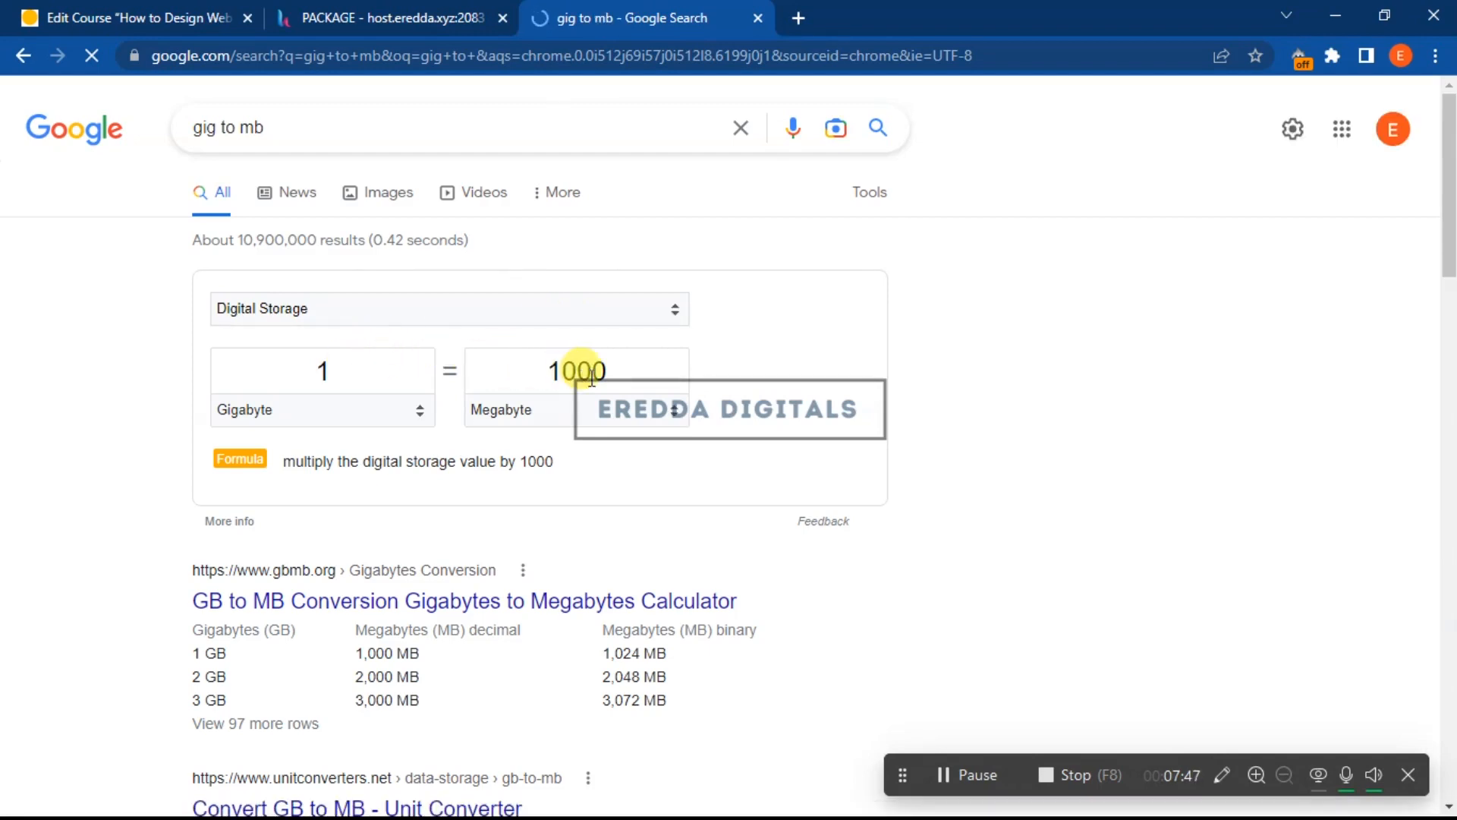
left_click_drag(1445, 242, 1446, 284)
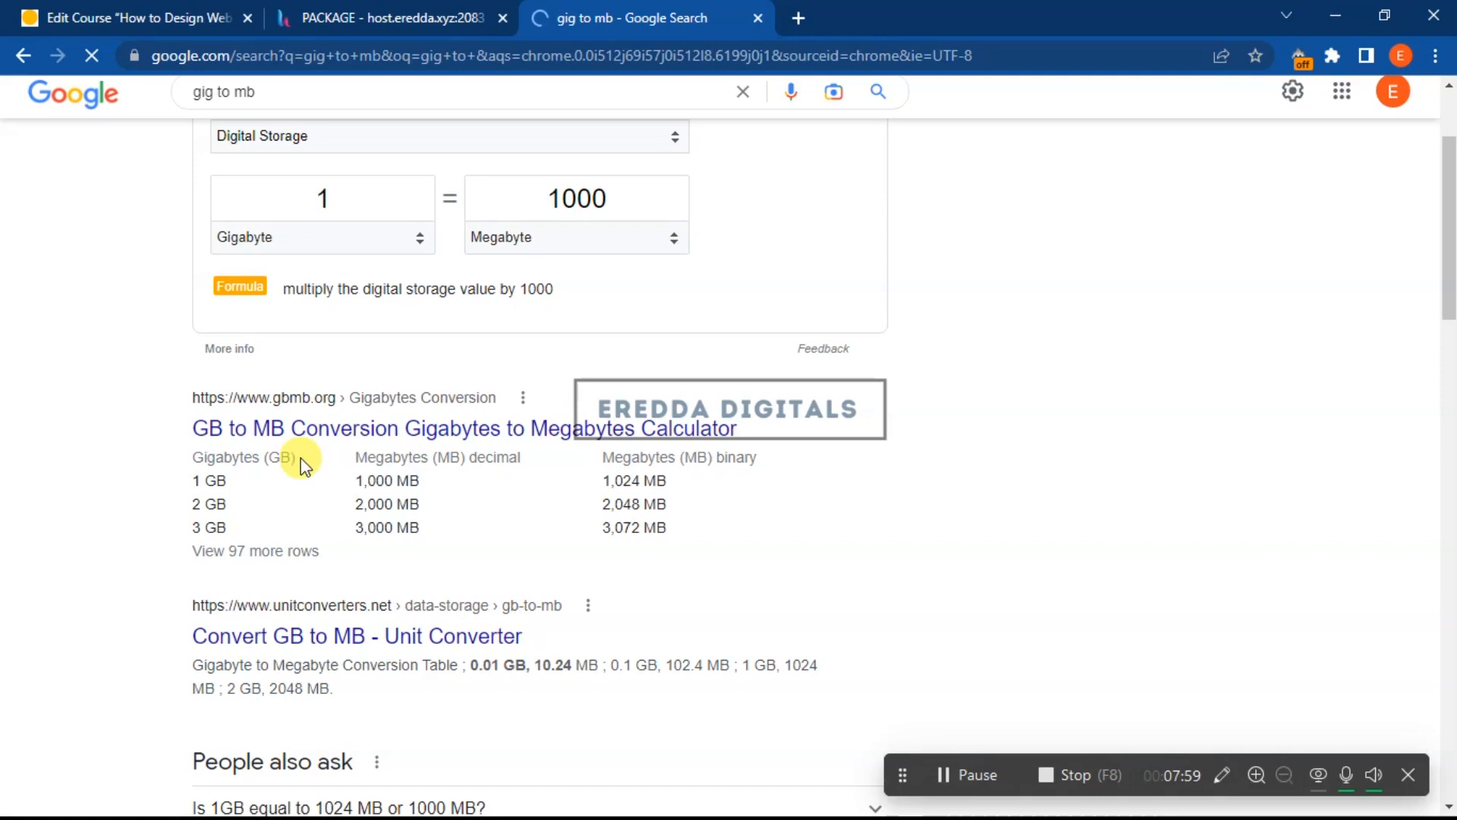
left_click(280, 416)
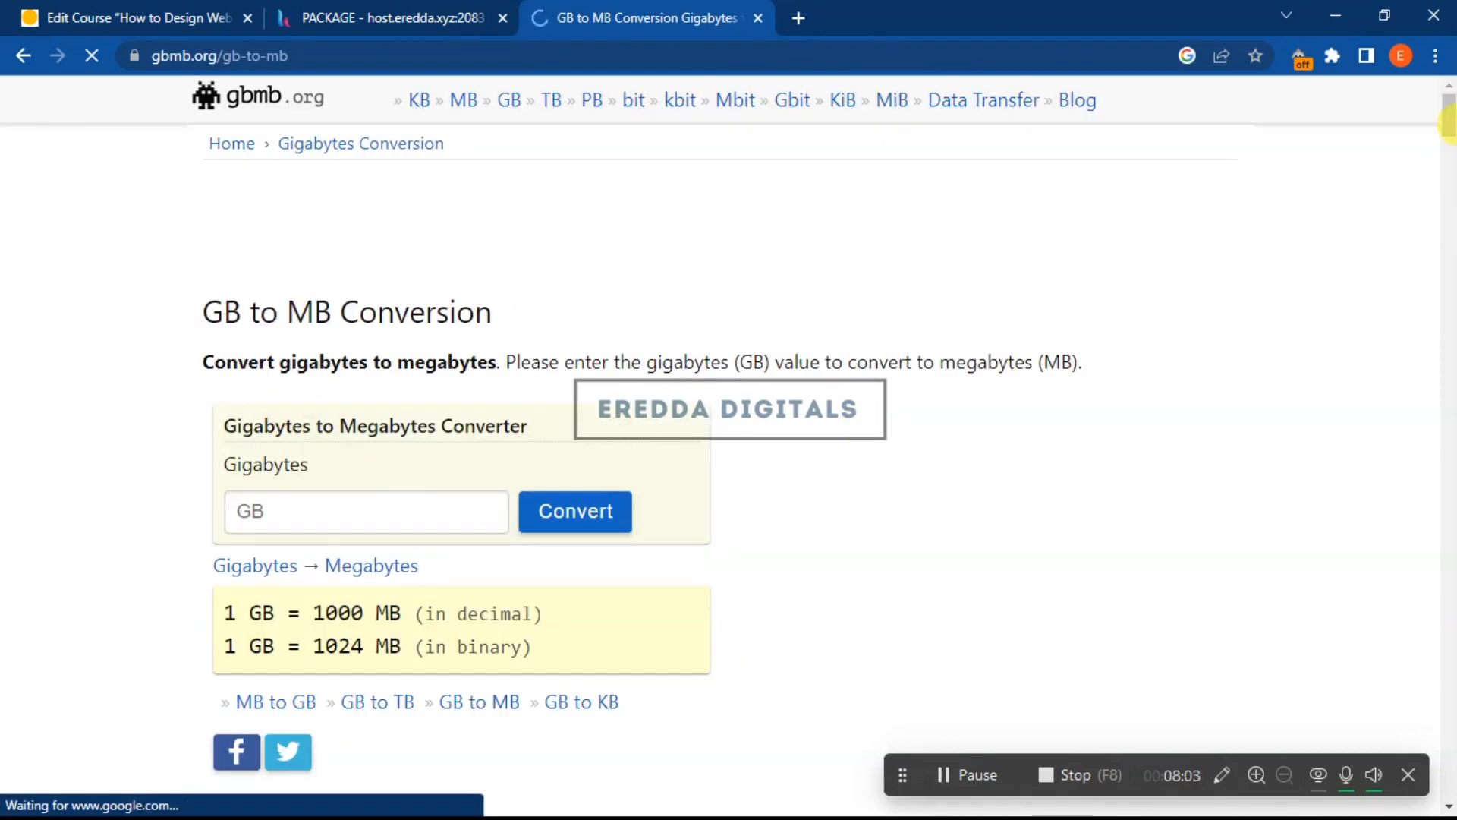
left_click_drag(1448, 115, 1450, 129)
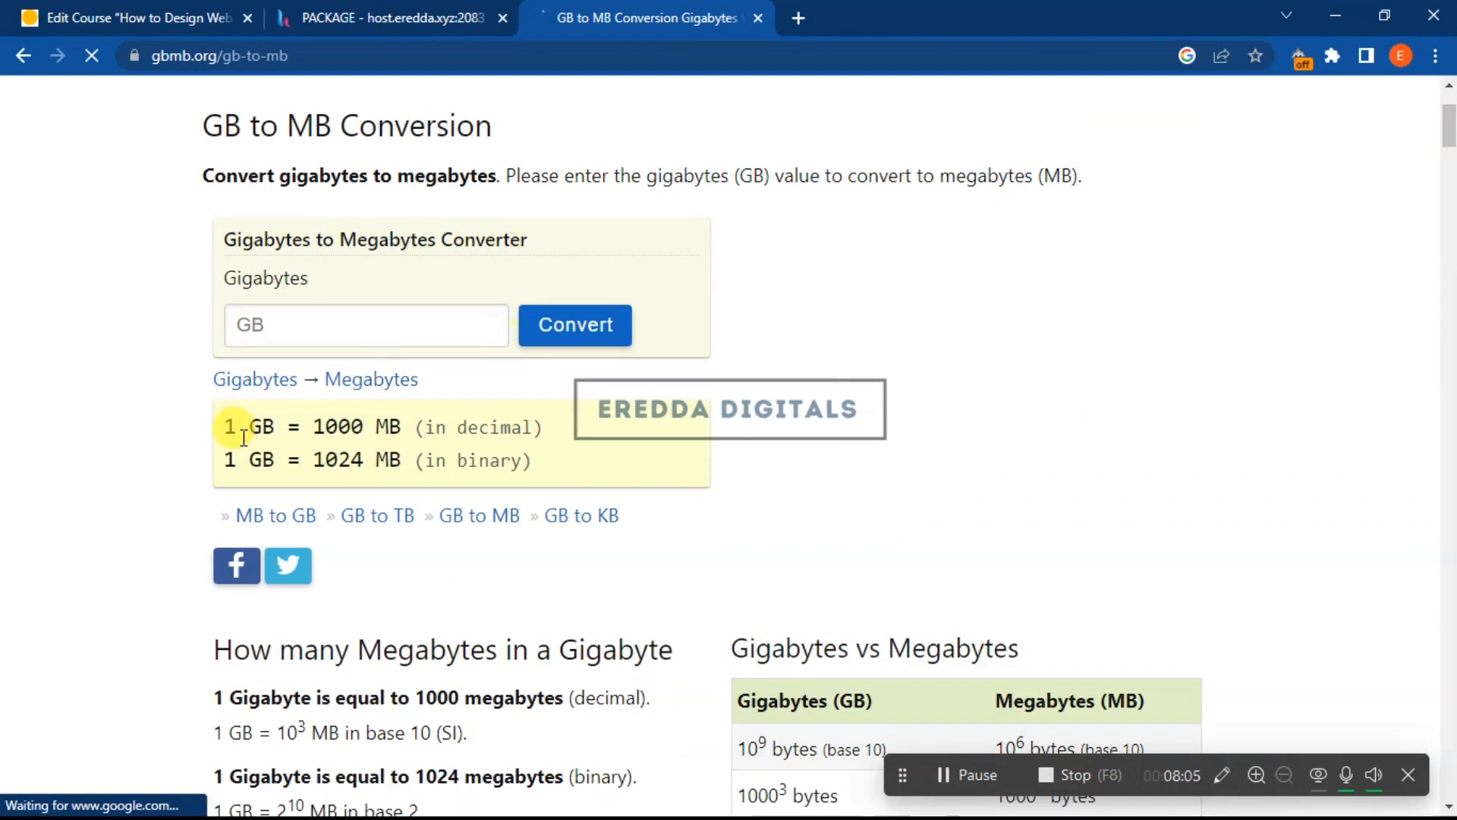
Copy the binary megabyte value 1024 for 1 GB from the conversion page
left_click_drag(313, 460, 366, 456)
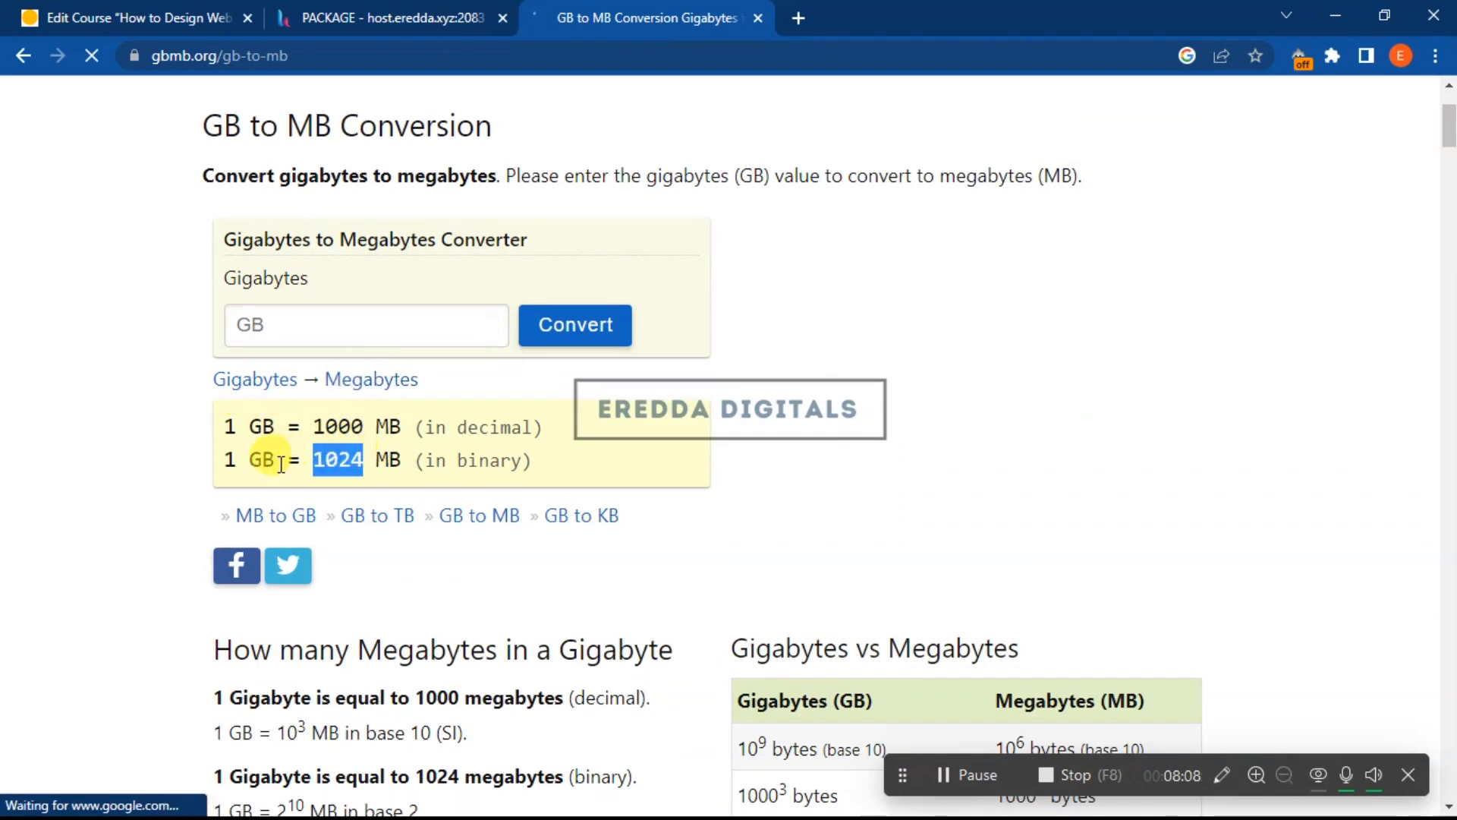
right_click(337, 460)
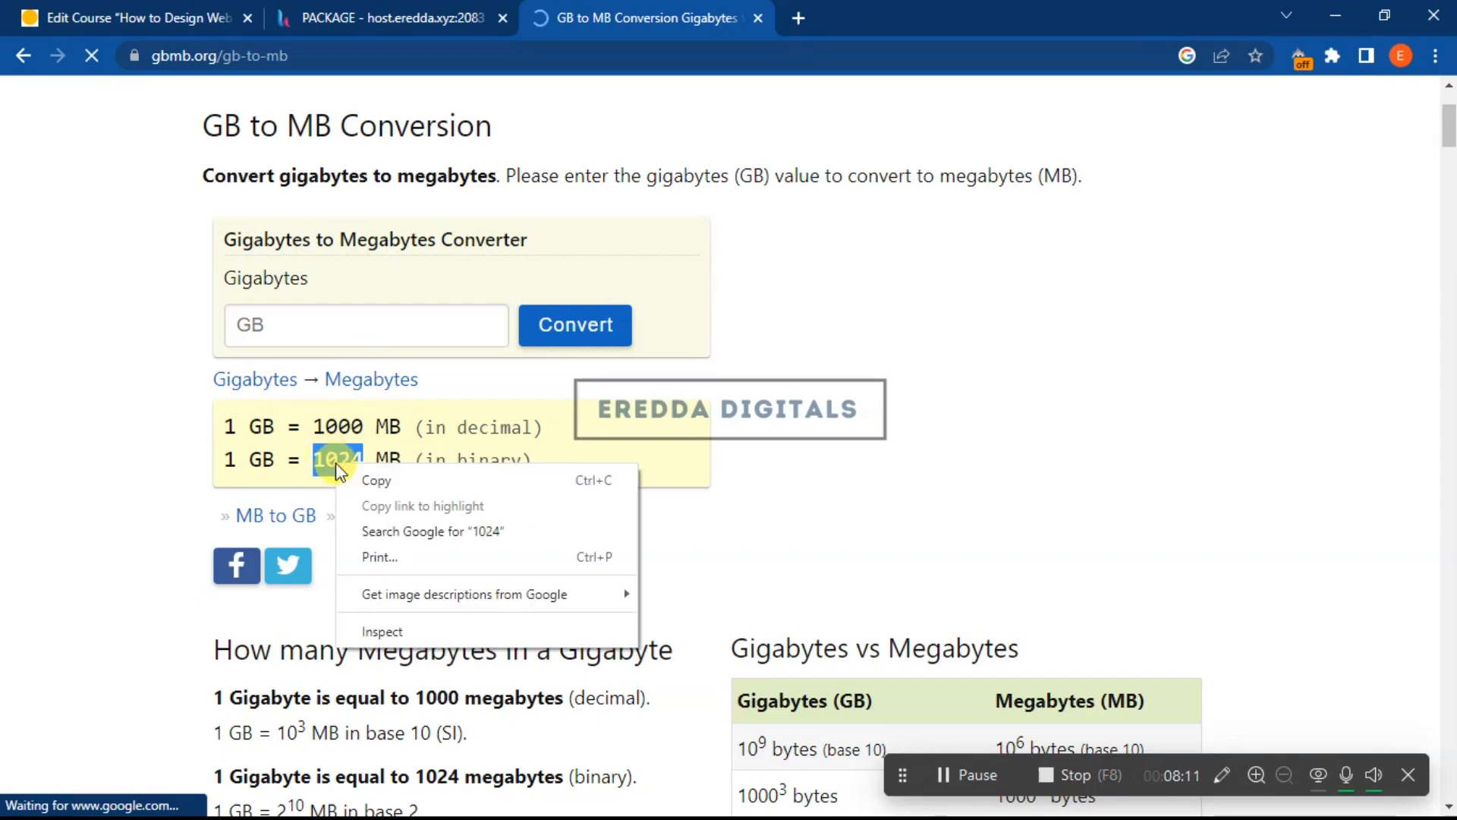
left_click(362, 480)
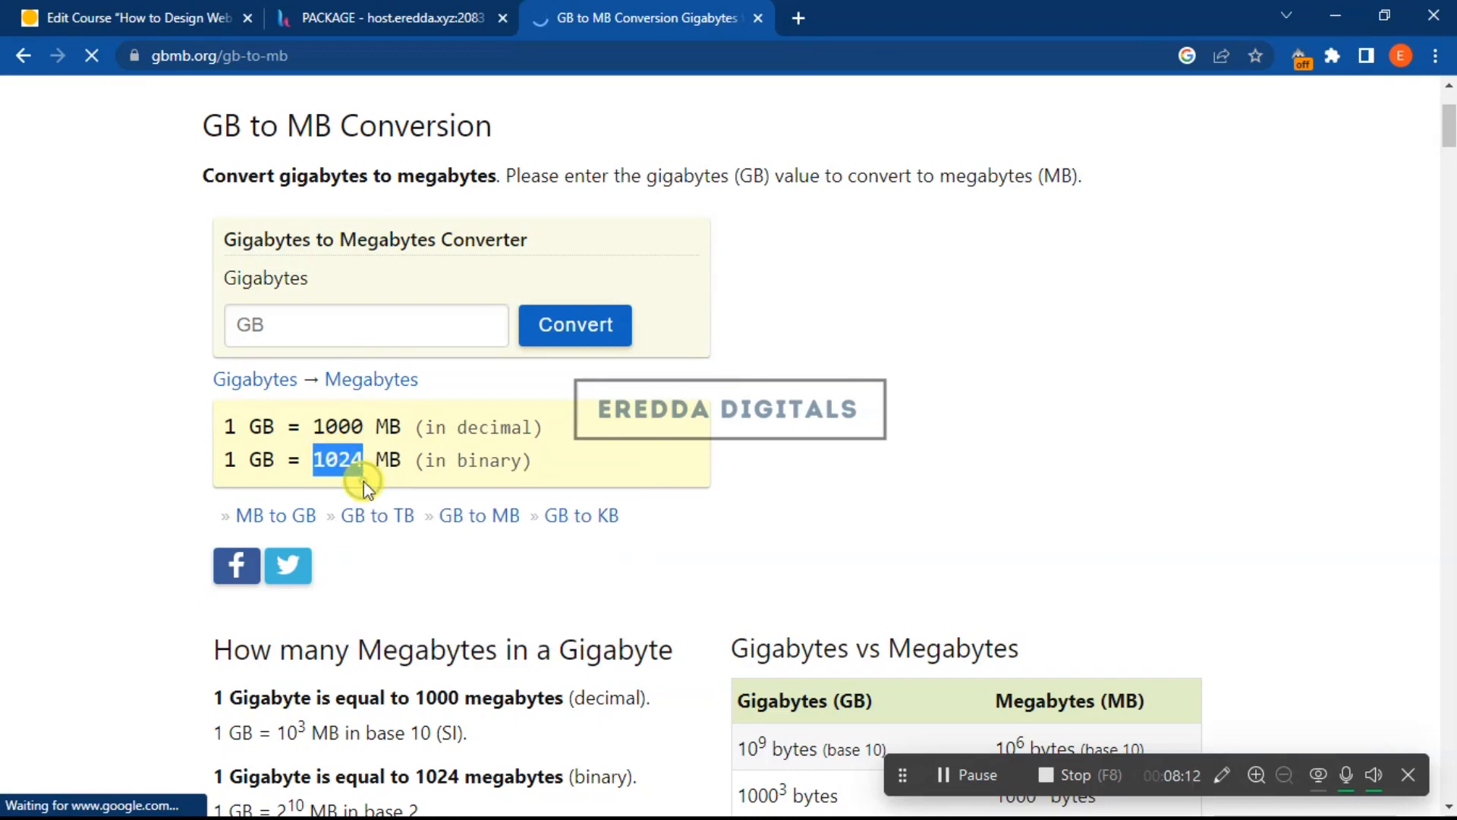
Switch back to Hestia, open the Basic package for editing and set its quota to 1024 MB
left_click(346, 16)
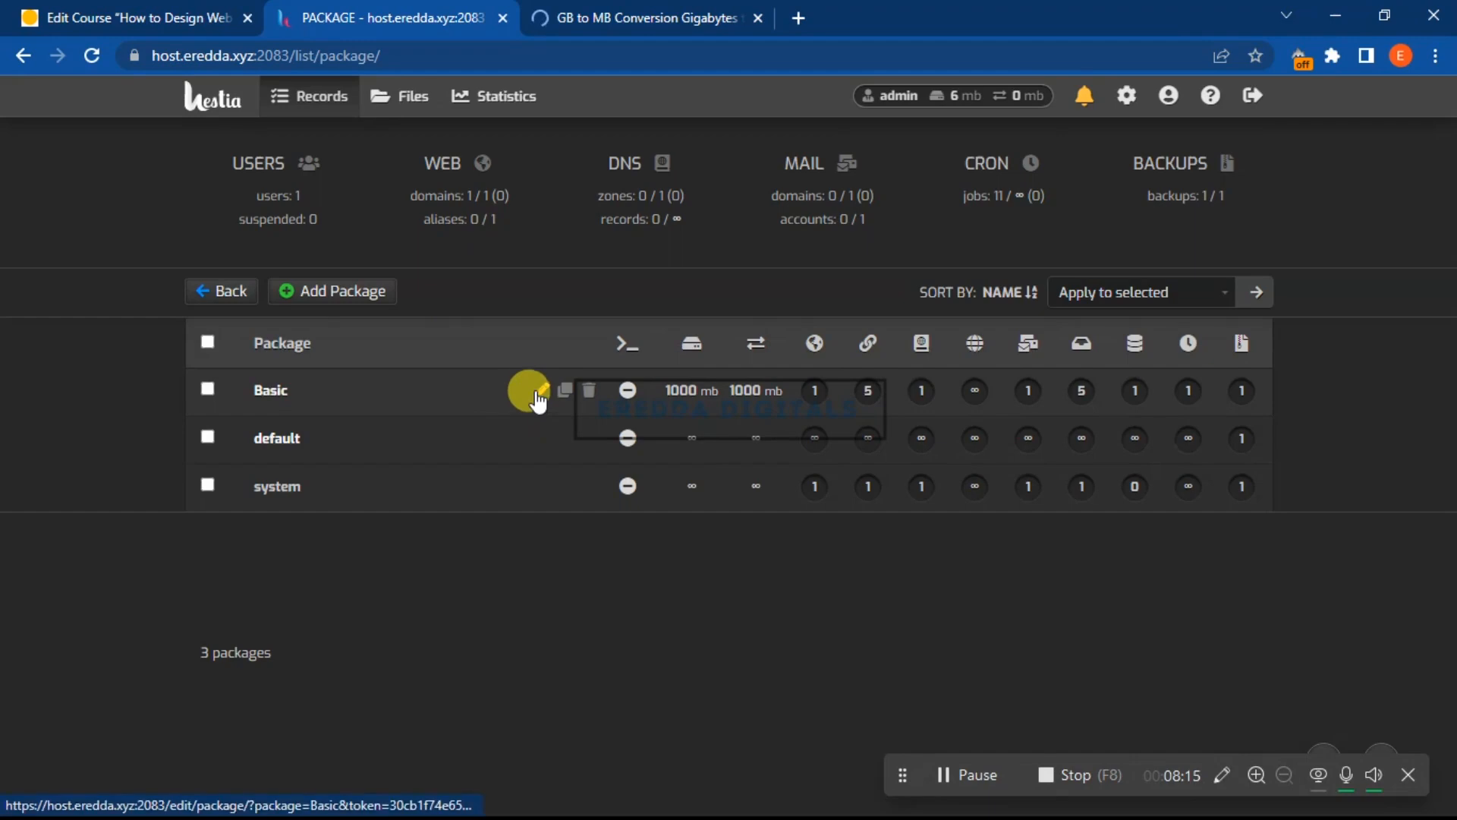
left_click(540, 390)
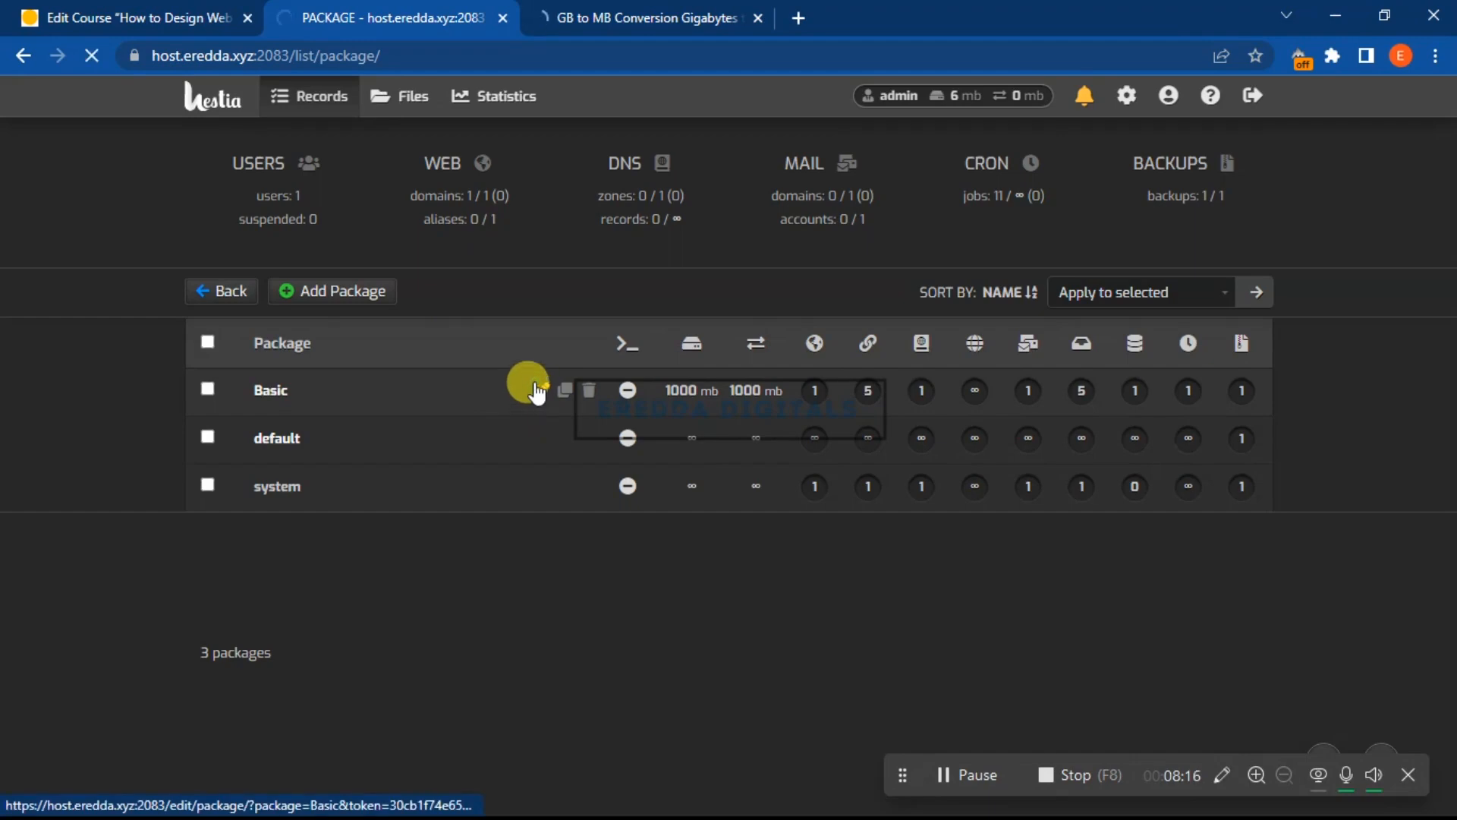
left_click(648, 10)
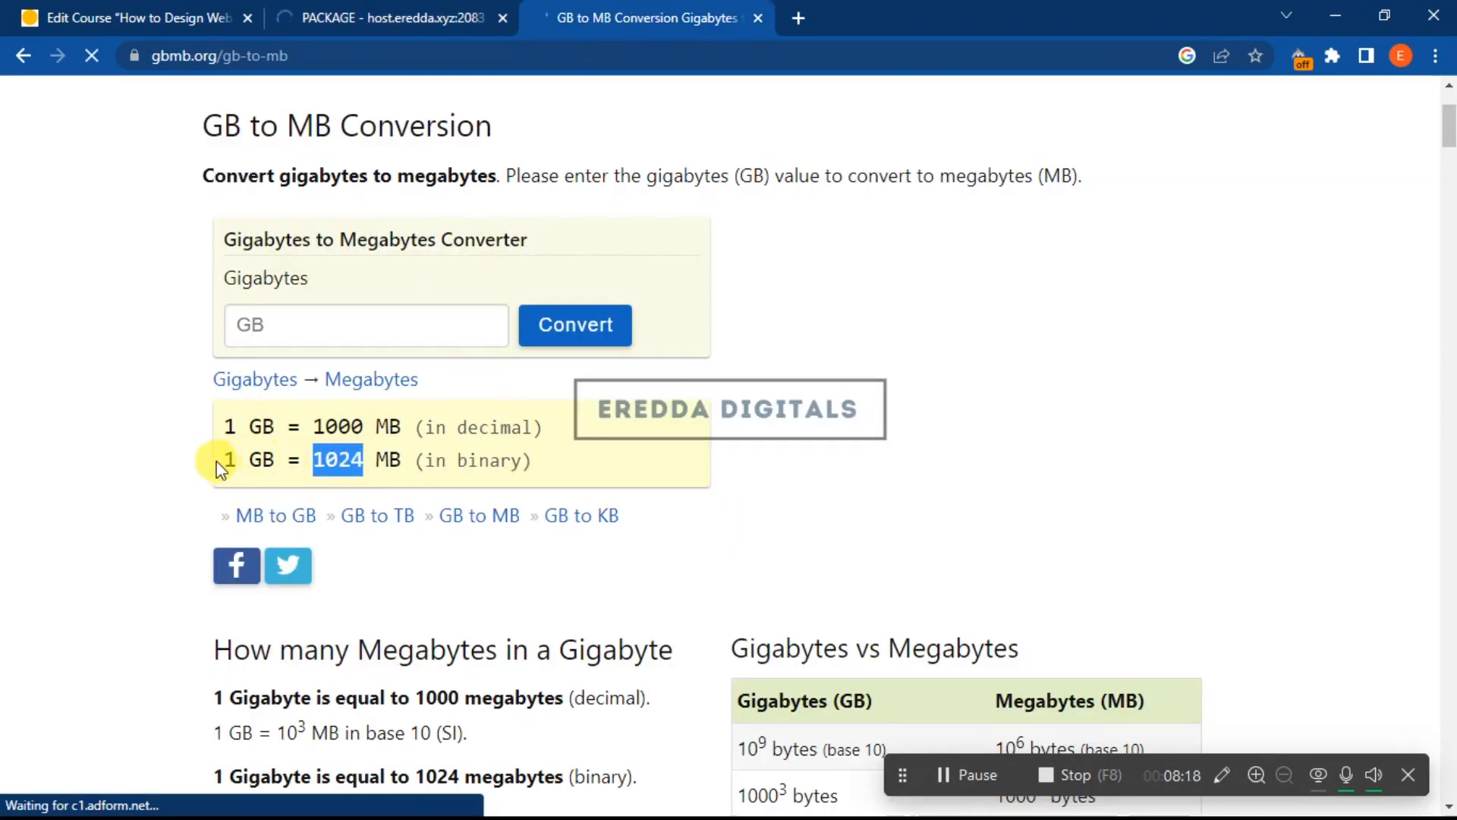
left_click(432, 17)
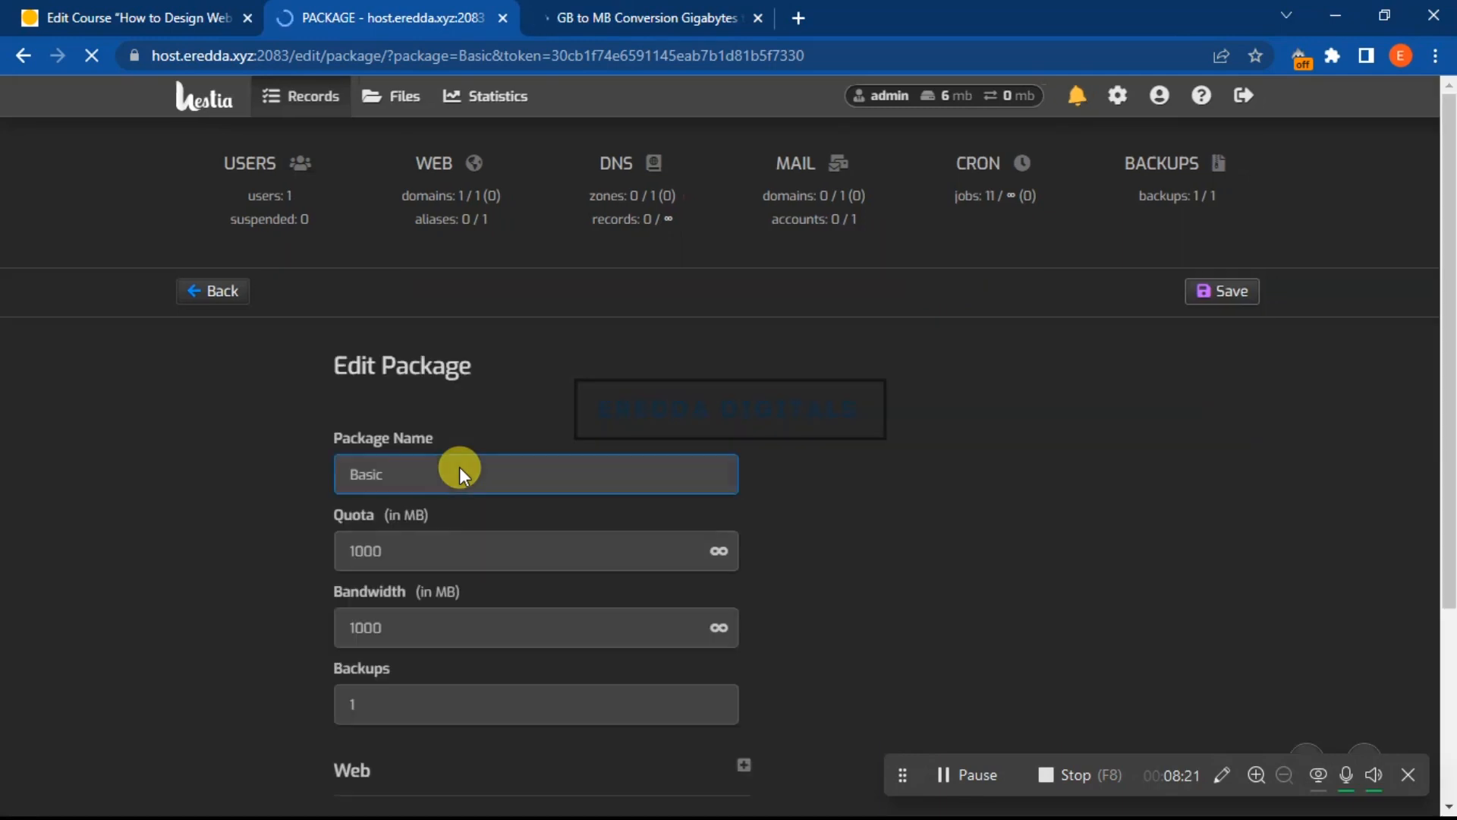
left_click(436, 550)
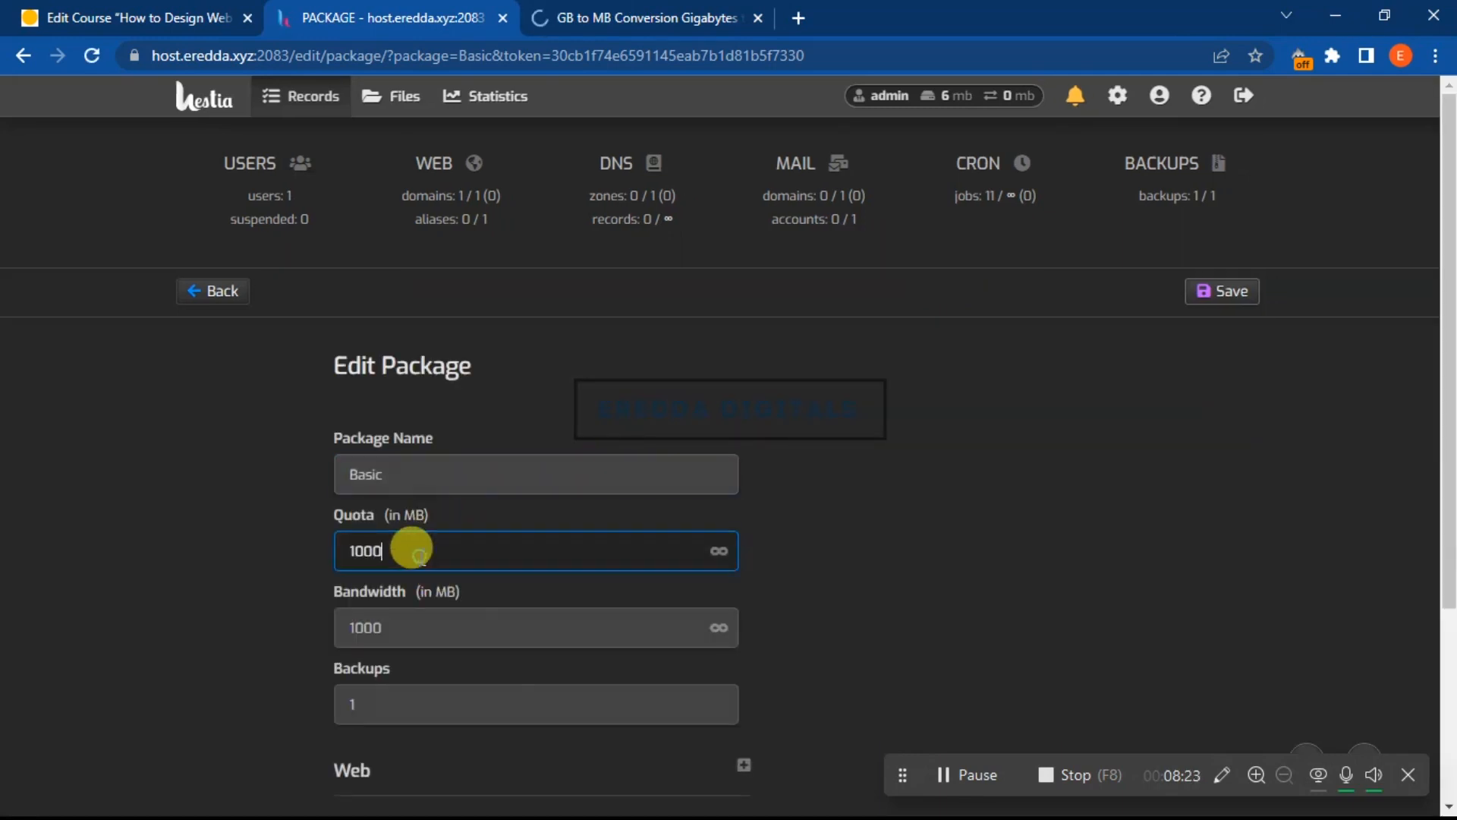
key("BackSpace")
key("BackSpace")
key("BackSpace")
key("BackSpace")
type("1024")
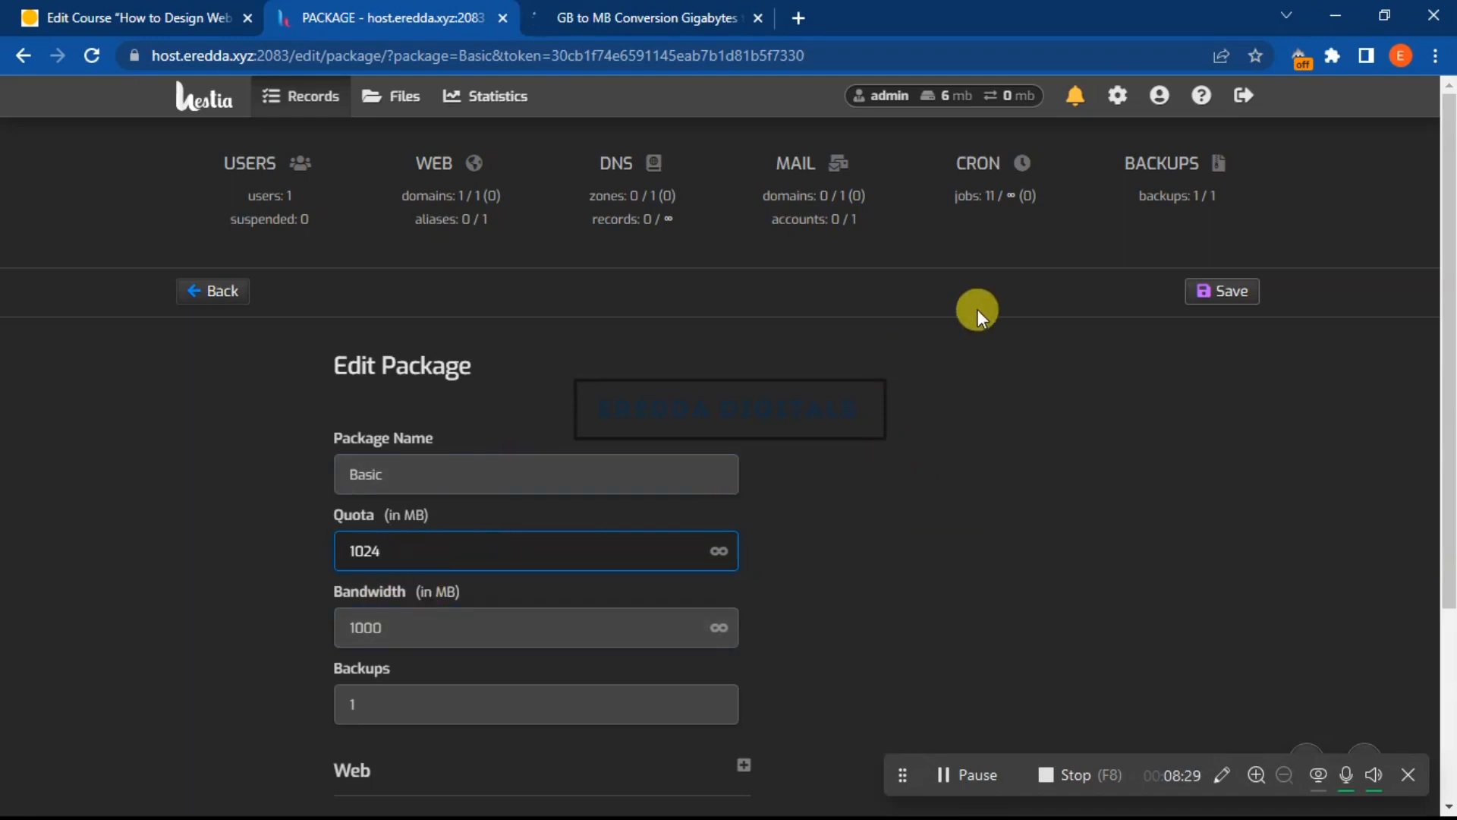
Set the package's bandwidth to 2048 MB and save the changes
left_click(353, 627)
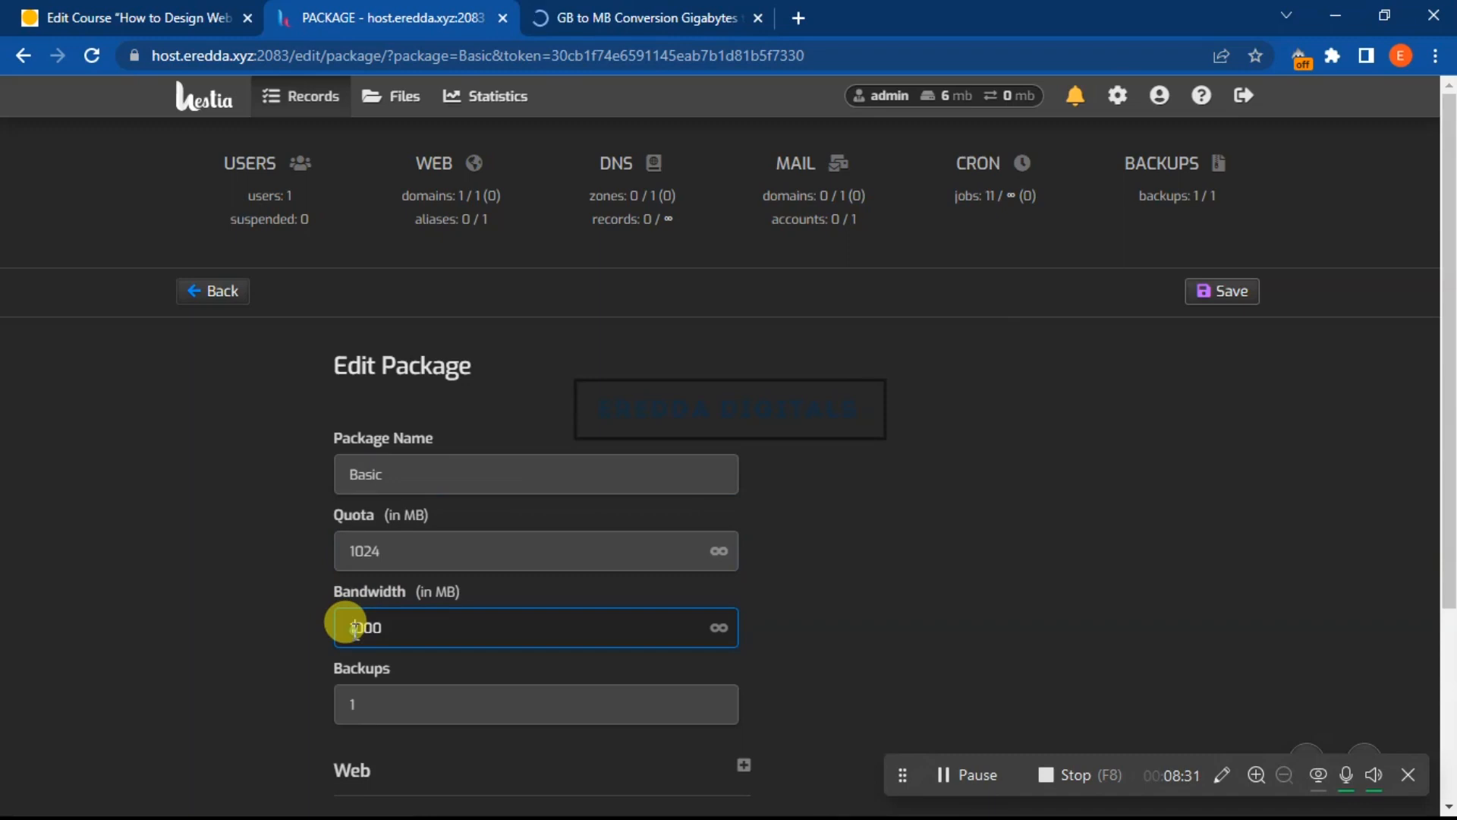
key("BackSpace")
type("2")
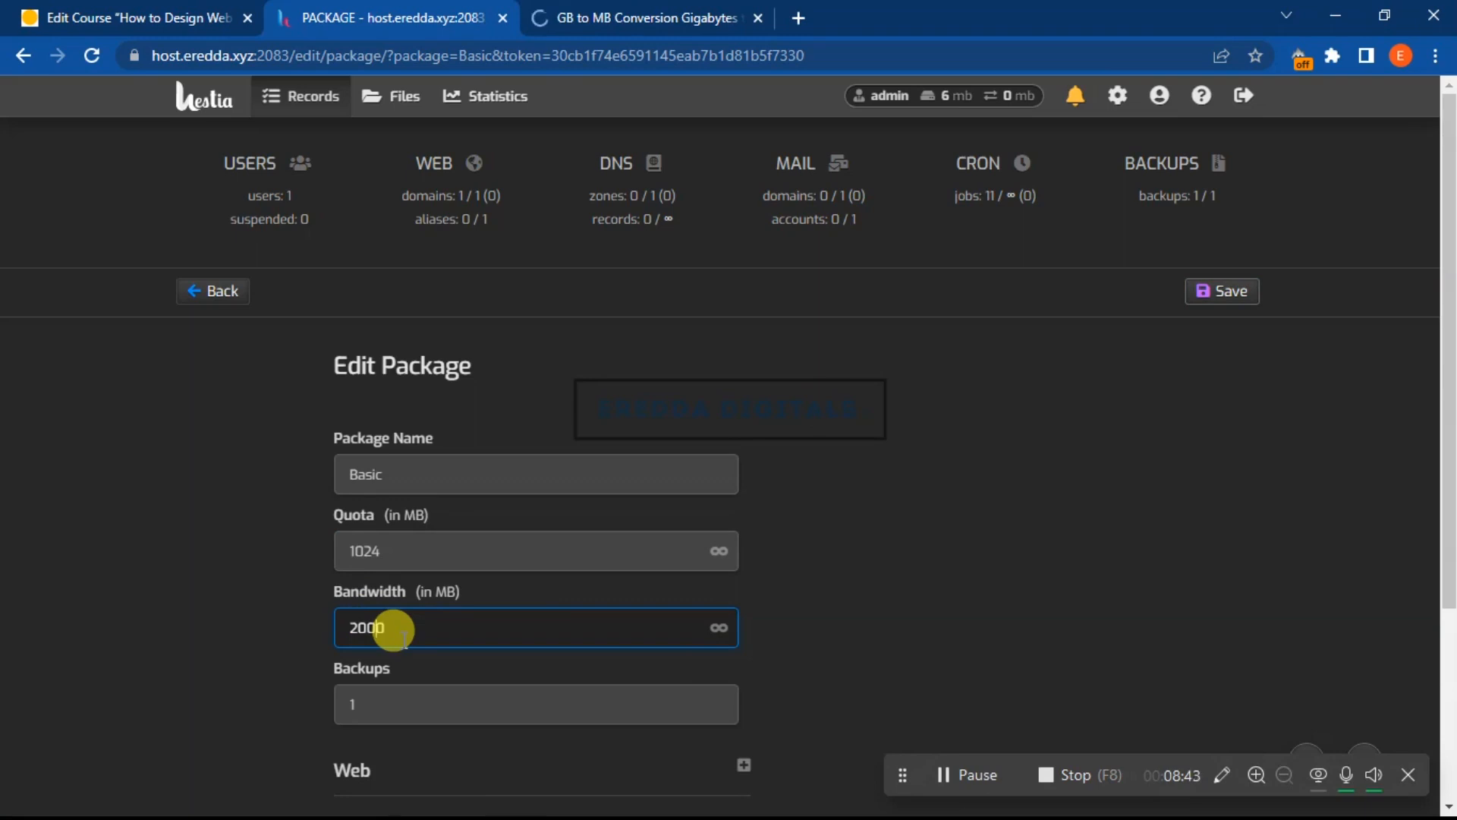
key("BackSpace")
key("BackSpace")
type("48")
left_click(1214, 288)
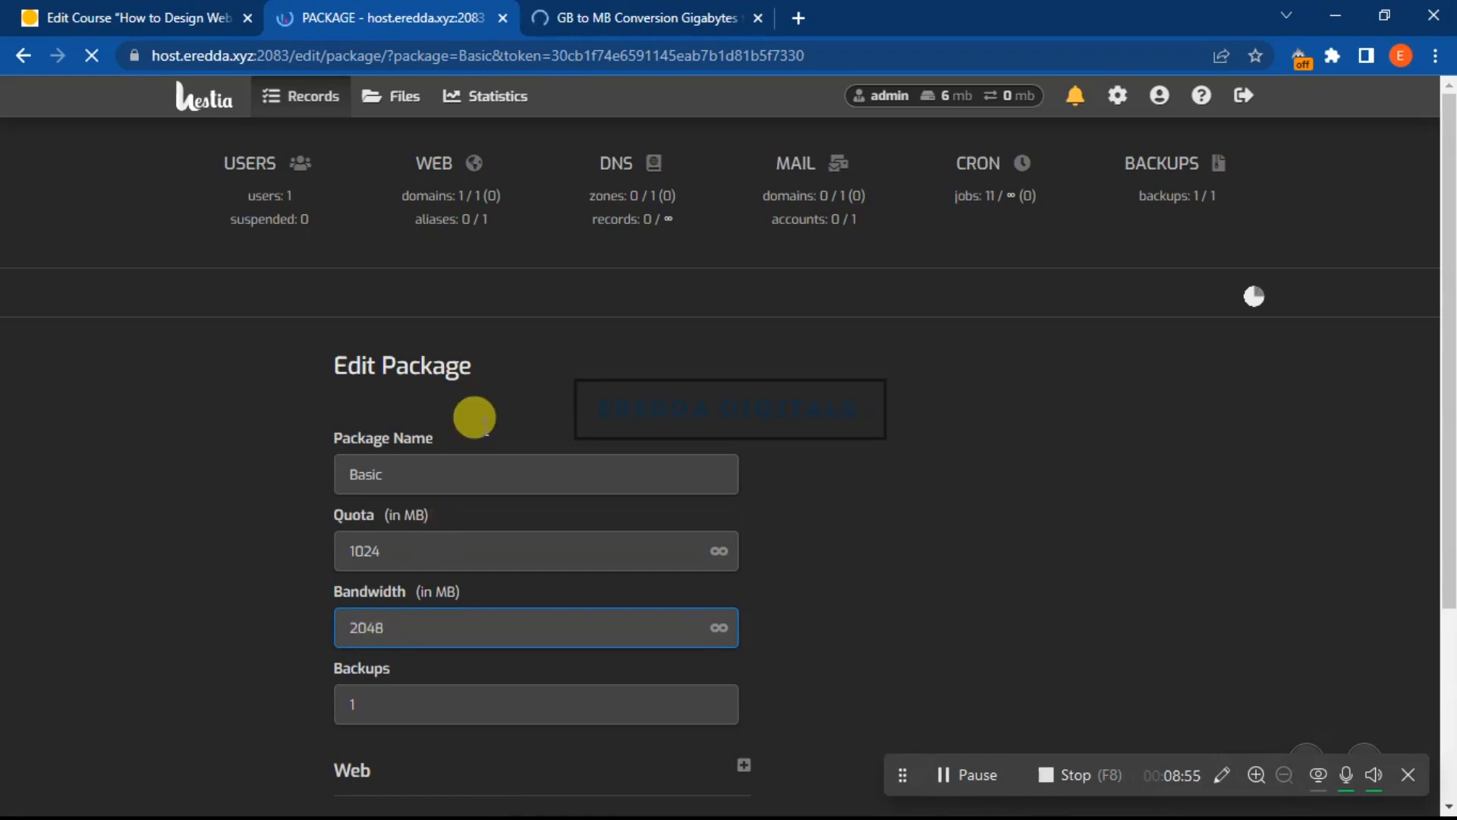
Reopen the Basic package from the package list, set its quota to 2048 MB, save the change and return to the list
left_click(228, 297)
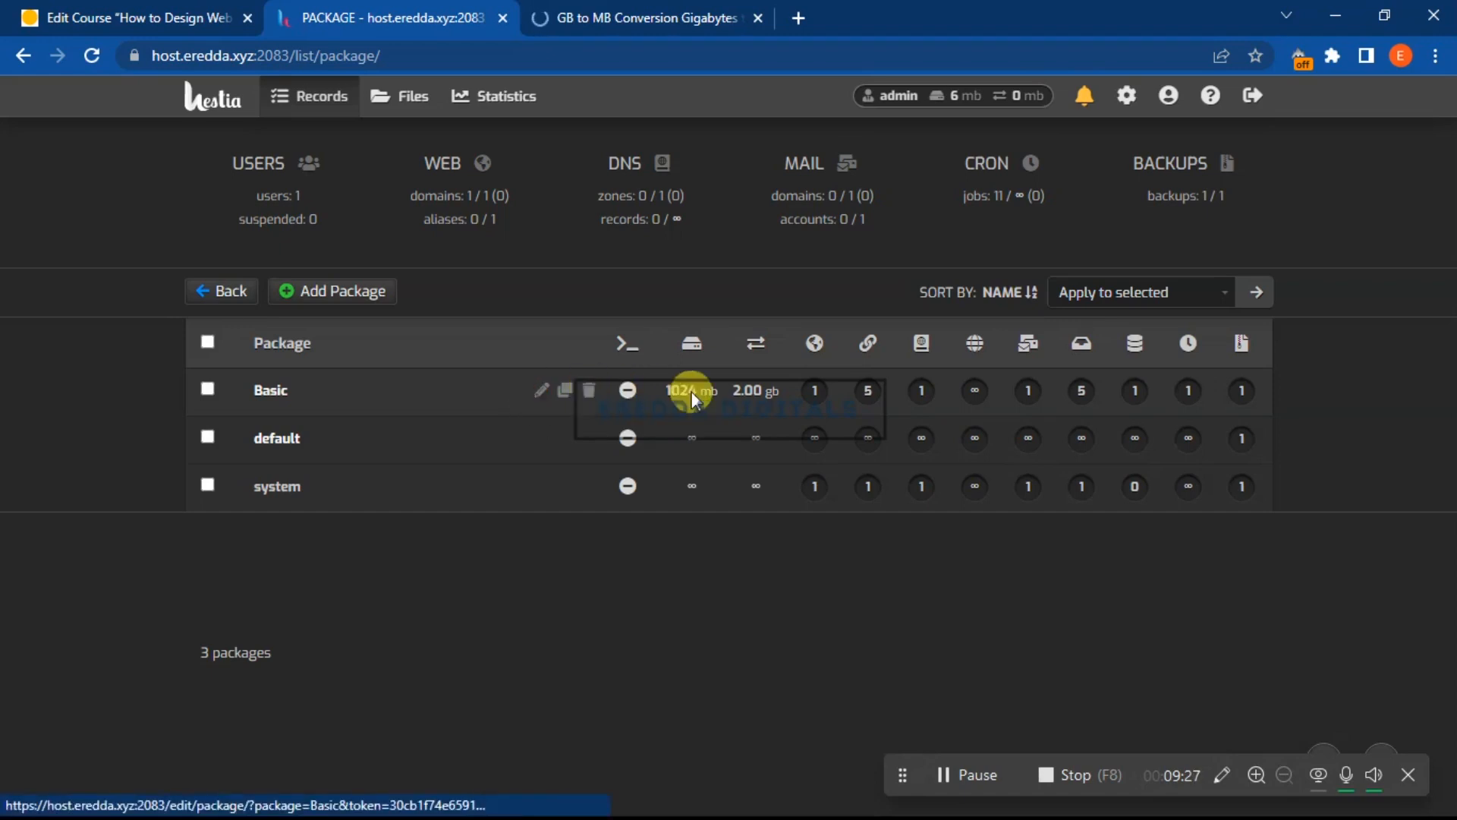
left_click(544, 390)
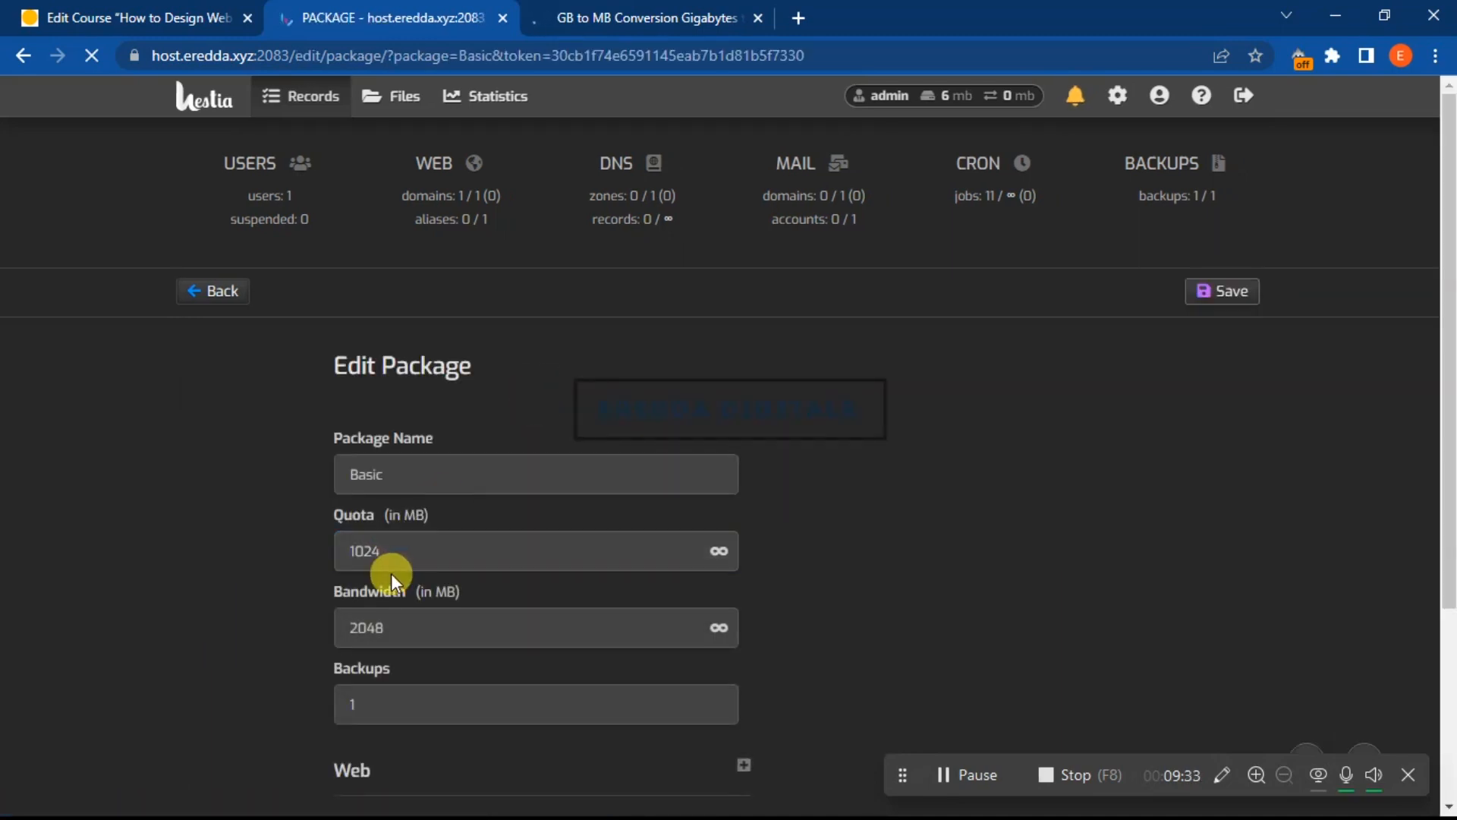
left_click(392, 608)
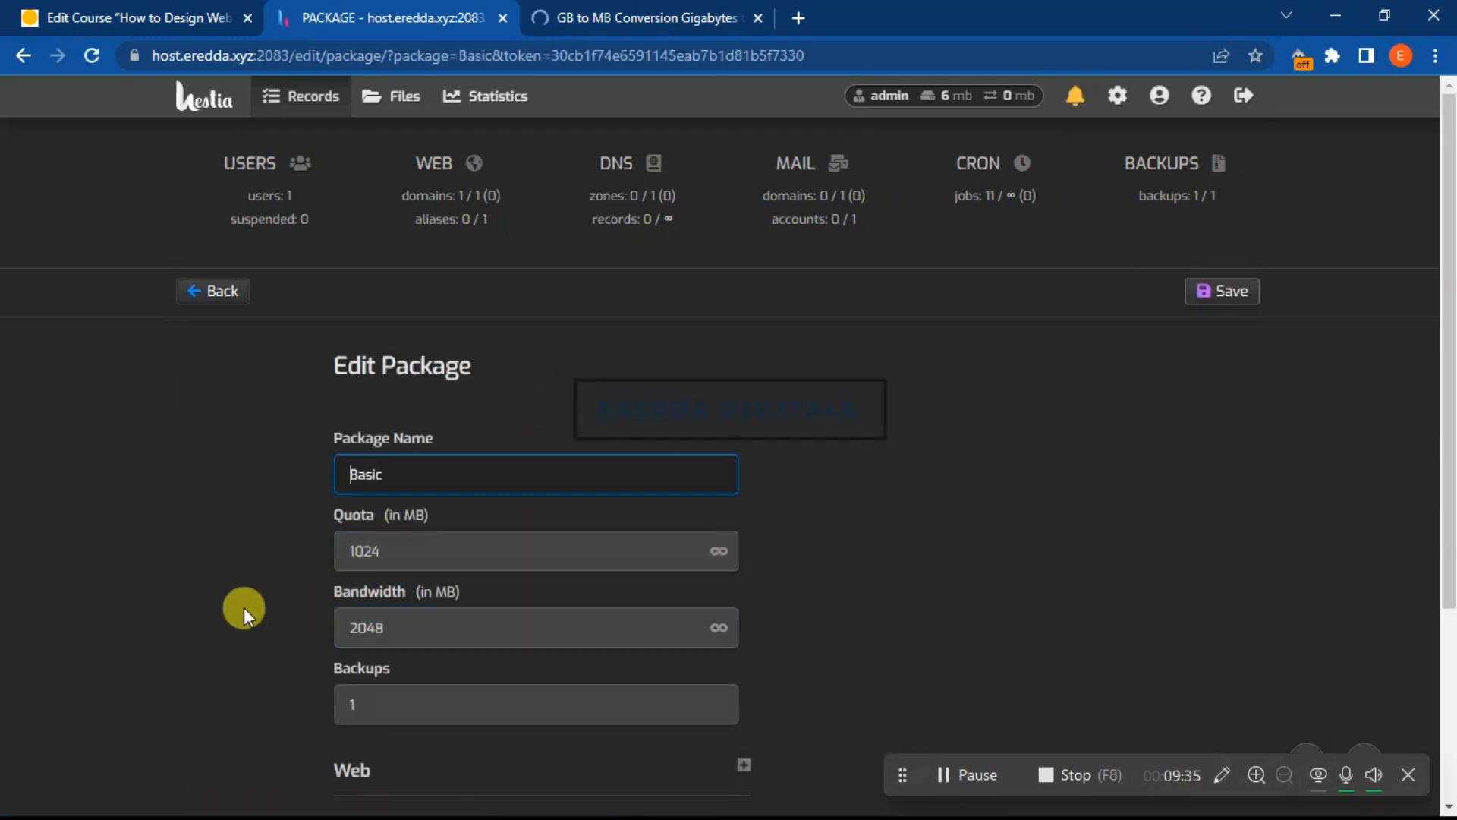
left_click(406, 637)
left_click_drag(406, 637, 260, 622)
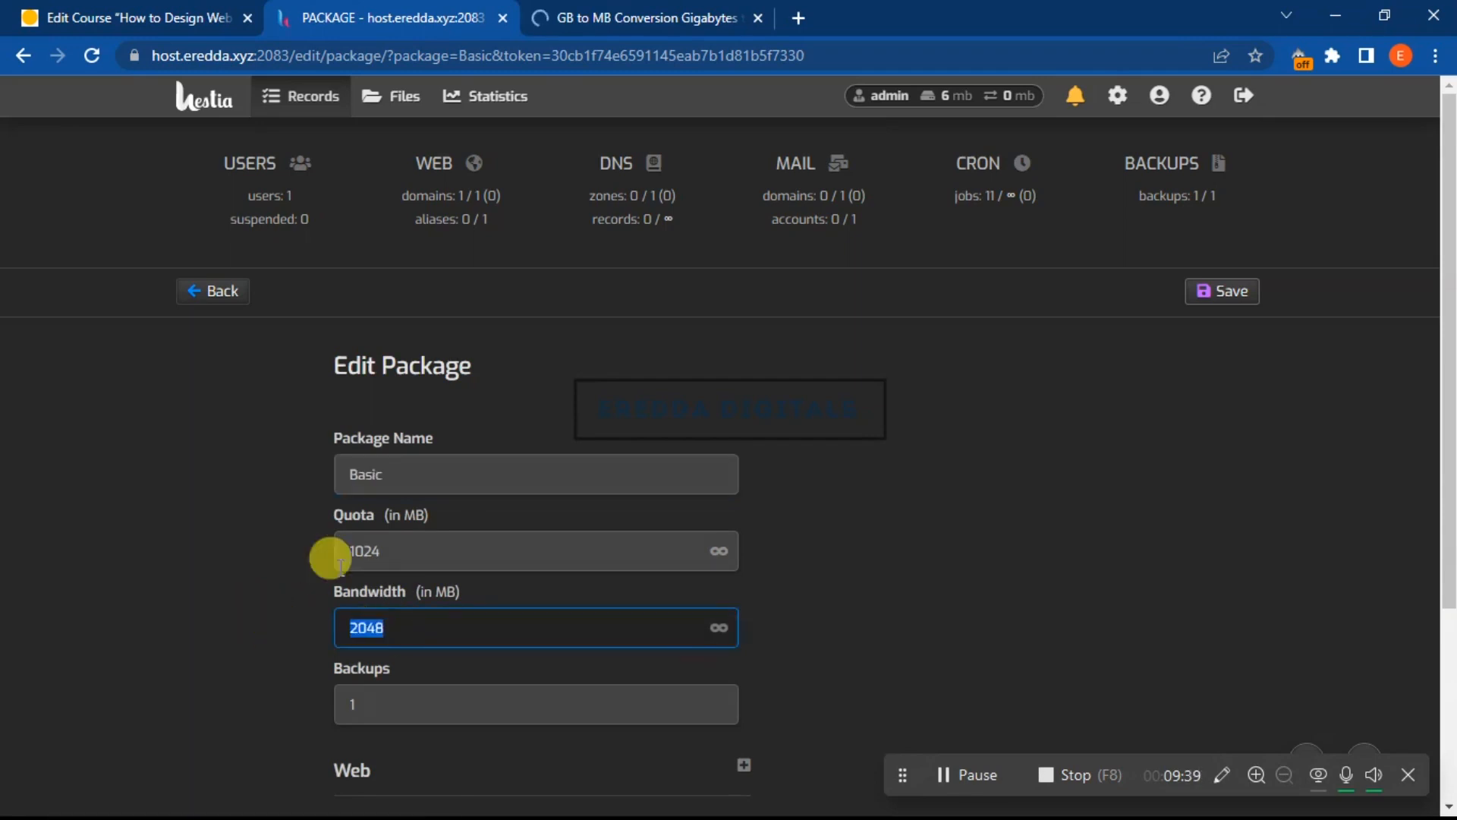
left_click_drag(395, 547, 233, 548)
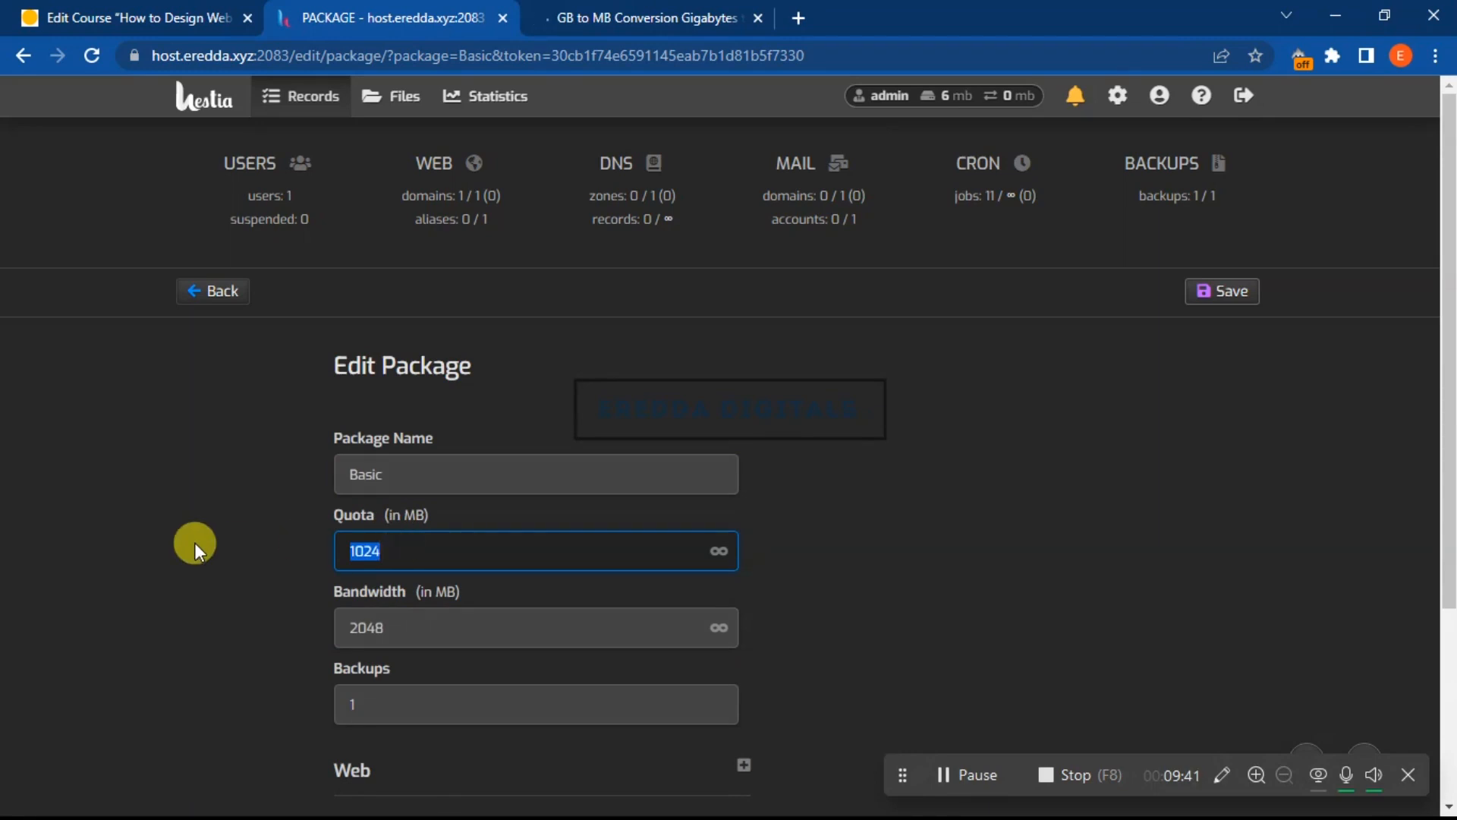
key("BackSpace")
type("2048")
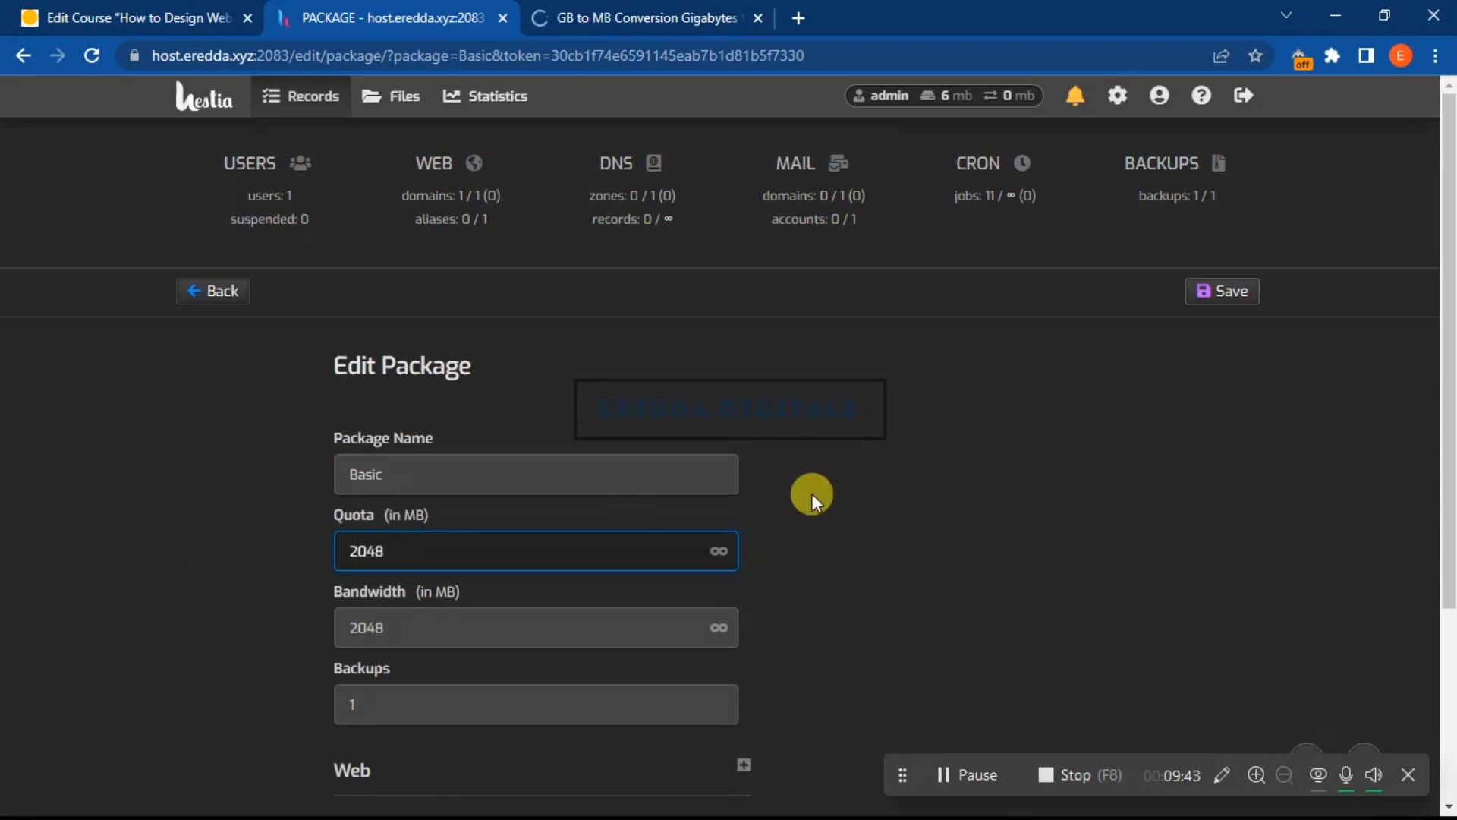
left_click(1206, 291)
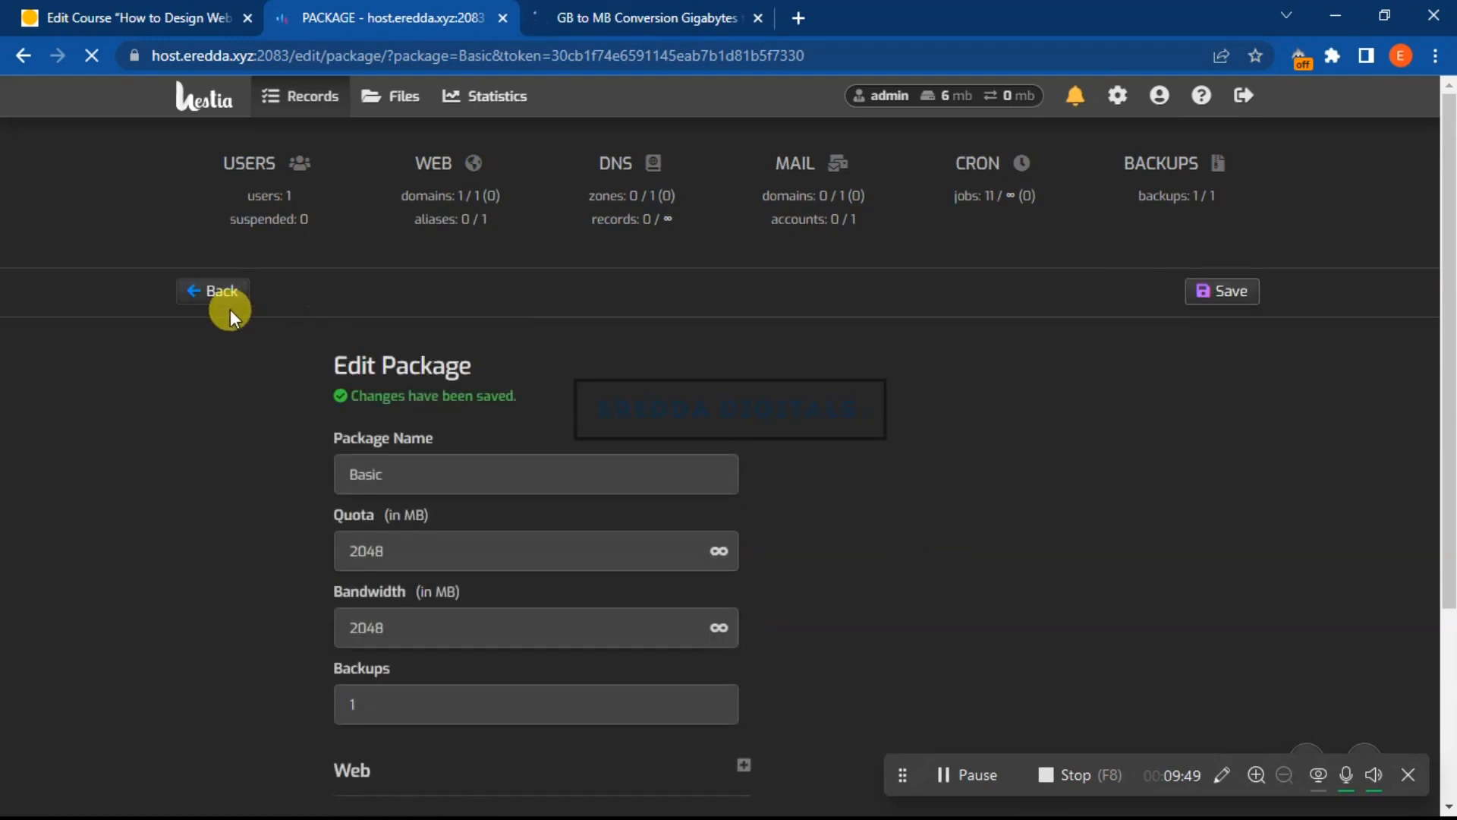
left_click(220, 292)
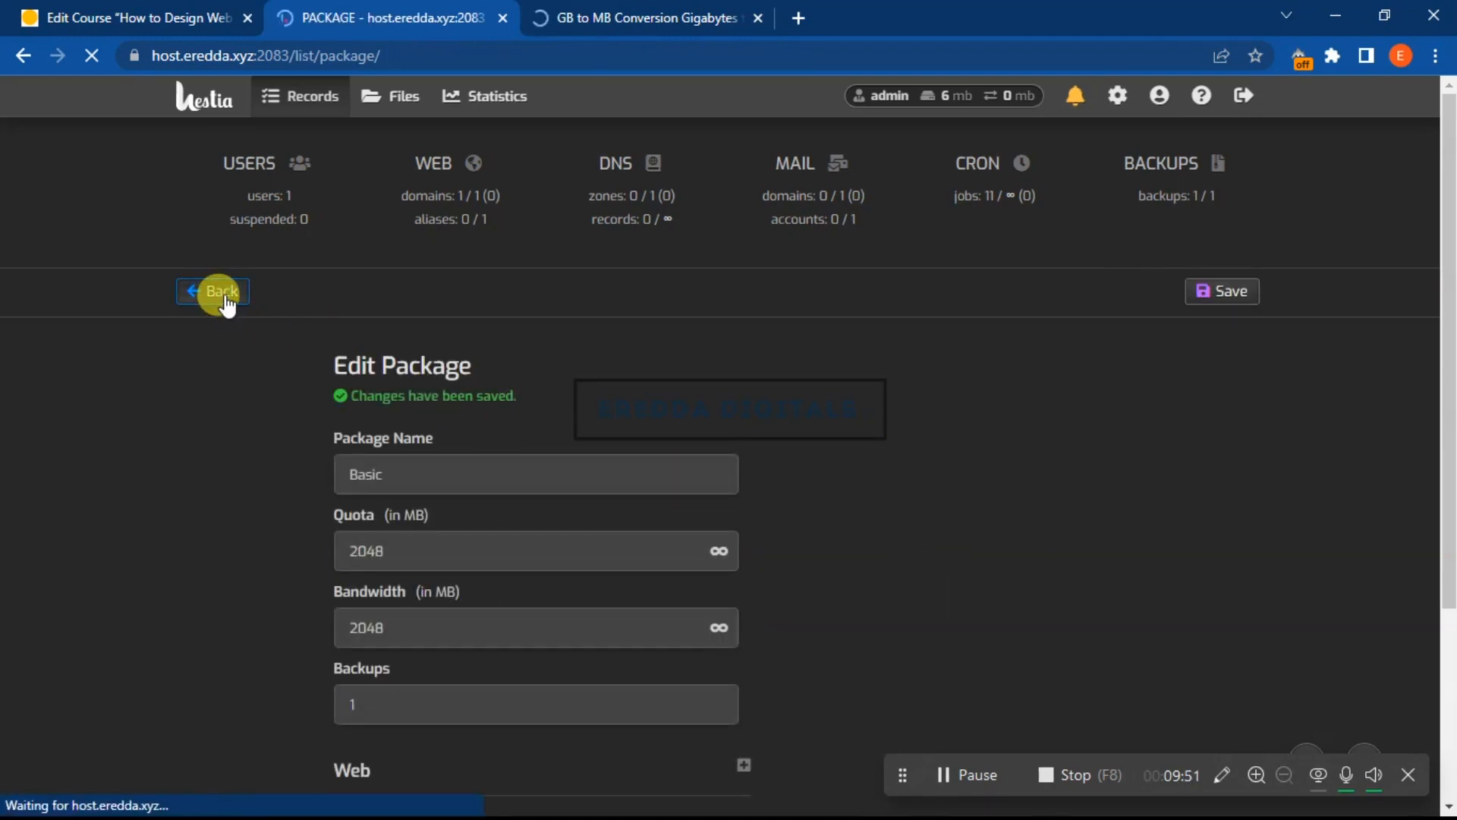